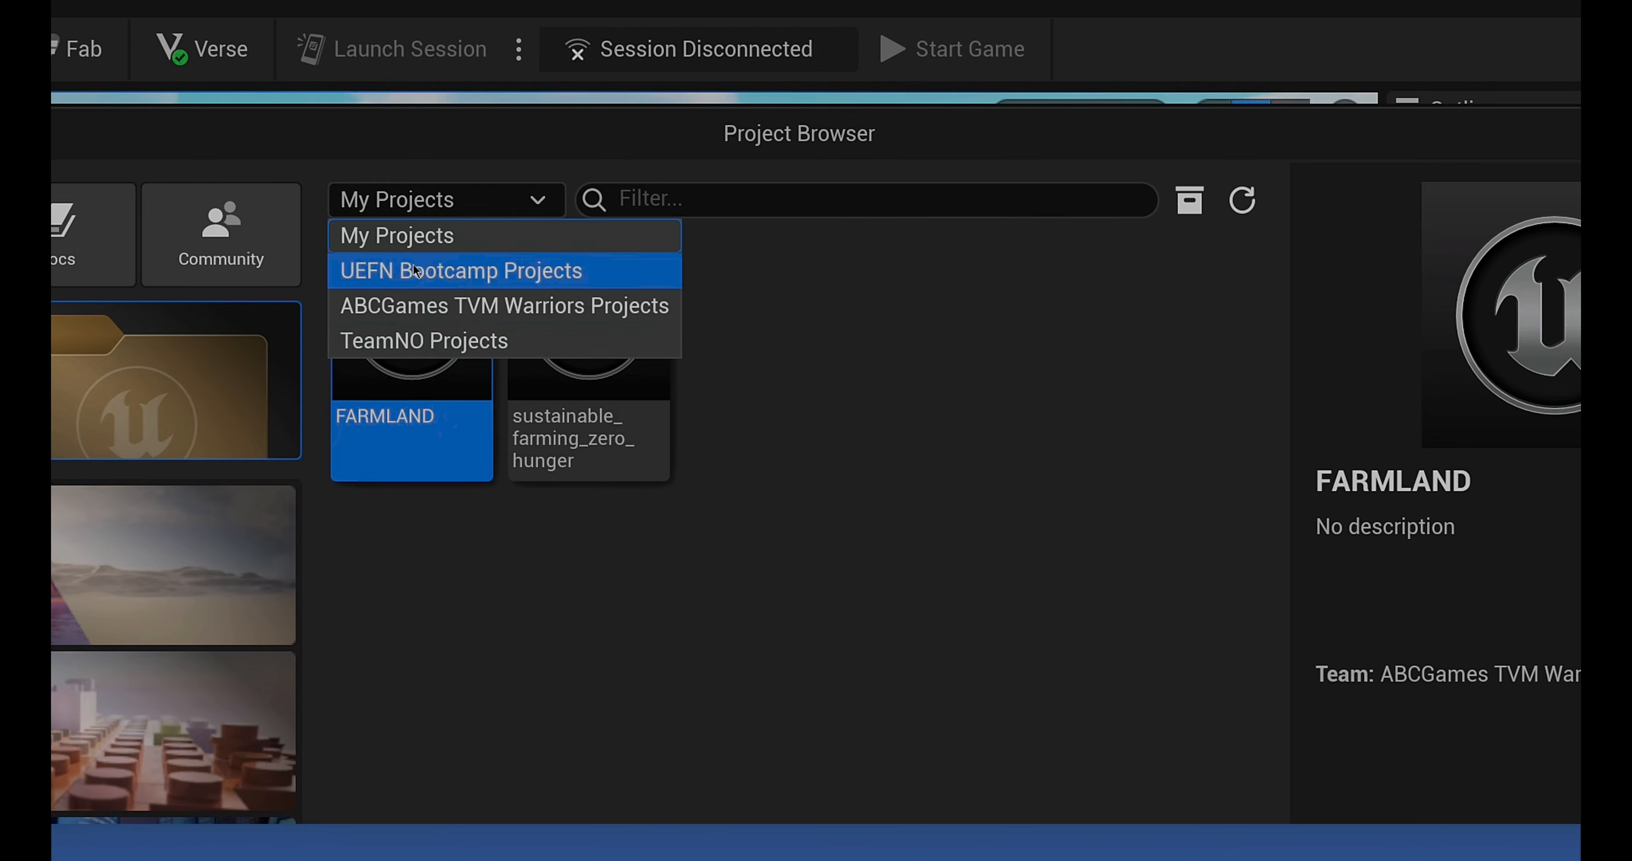
Check the project owner filter, then browse the island templates, previewing Blank among the Starter Islands.
left_click(460, 213)
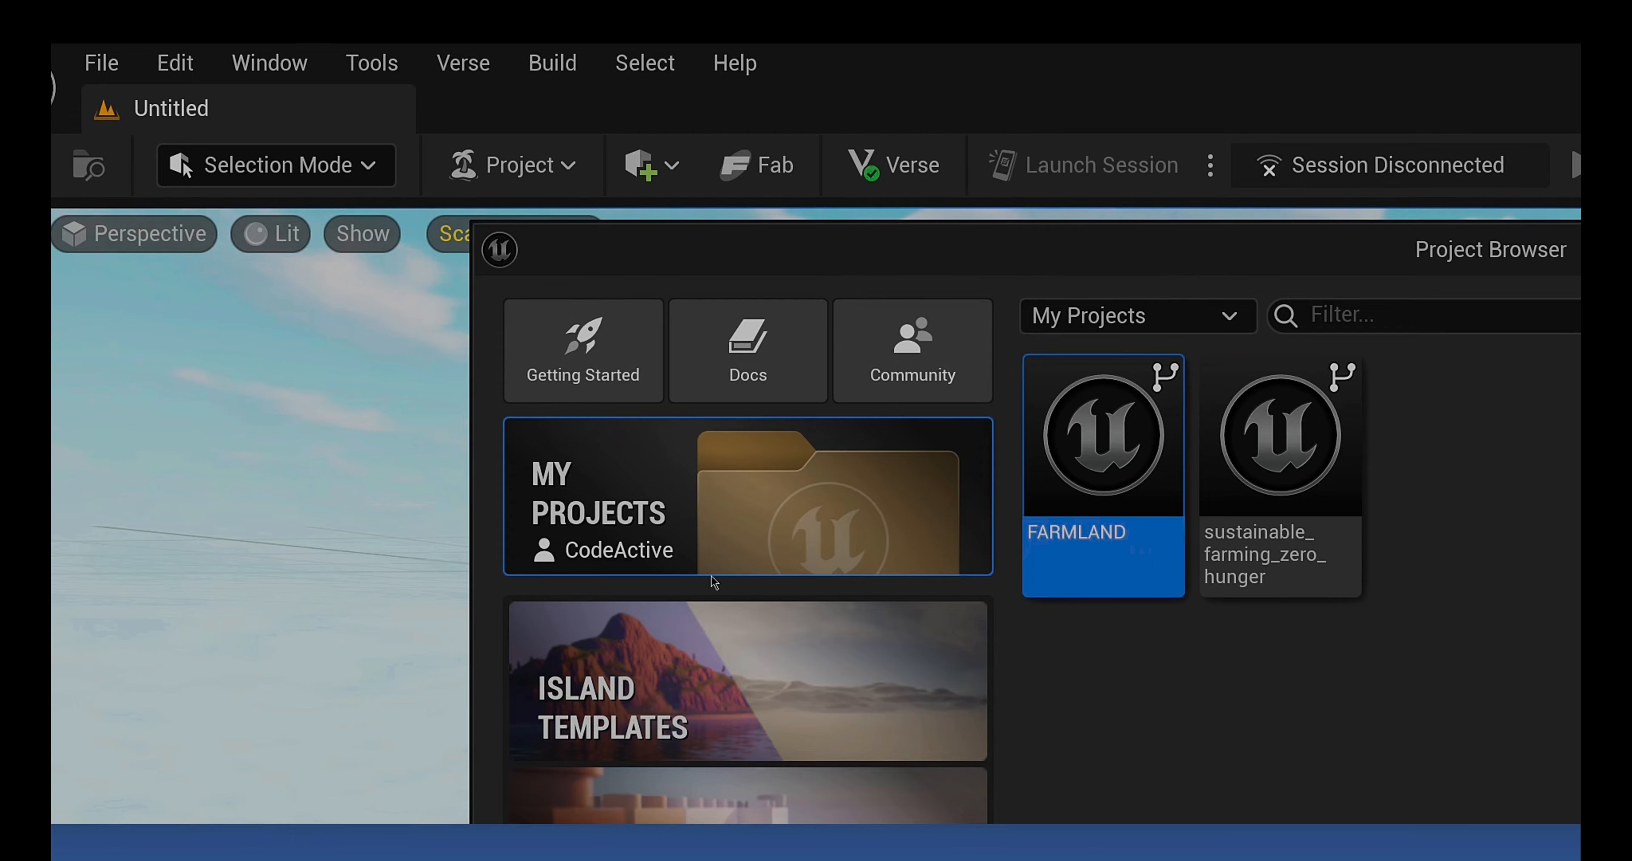
left_click(740, 673)
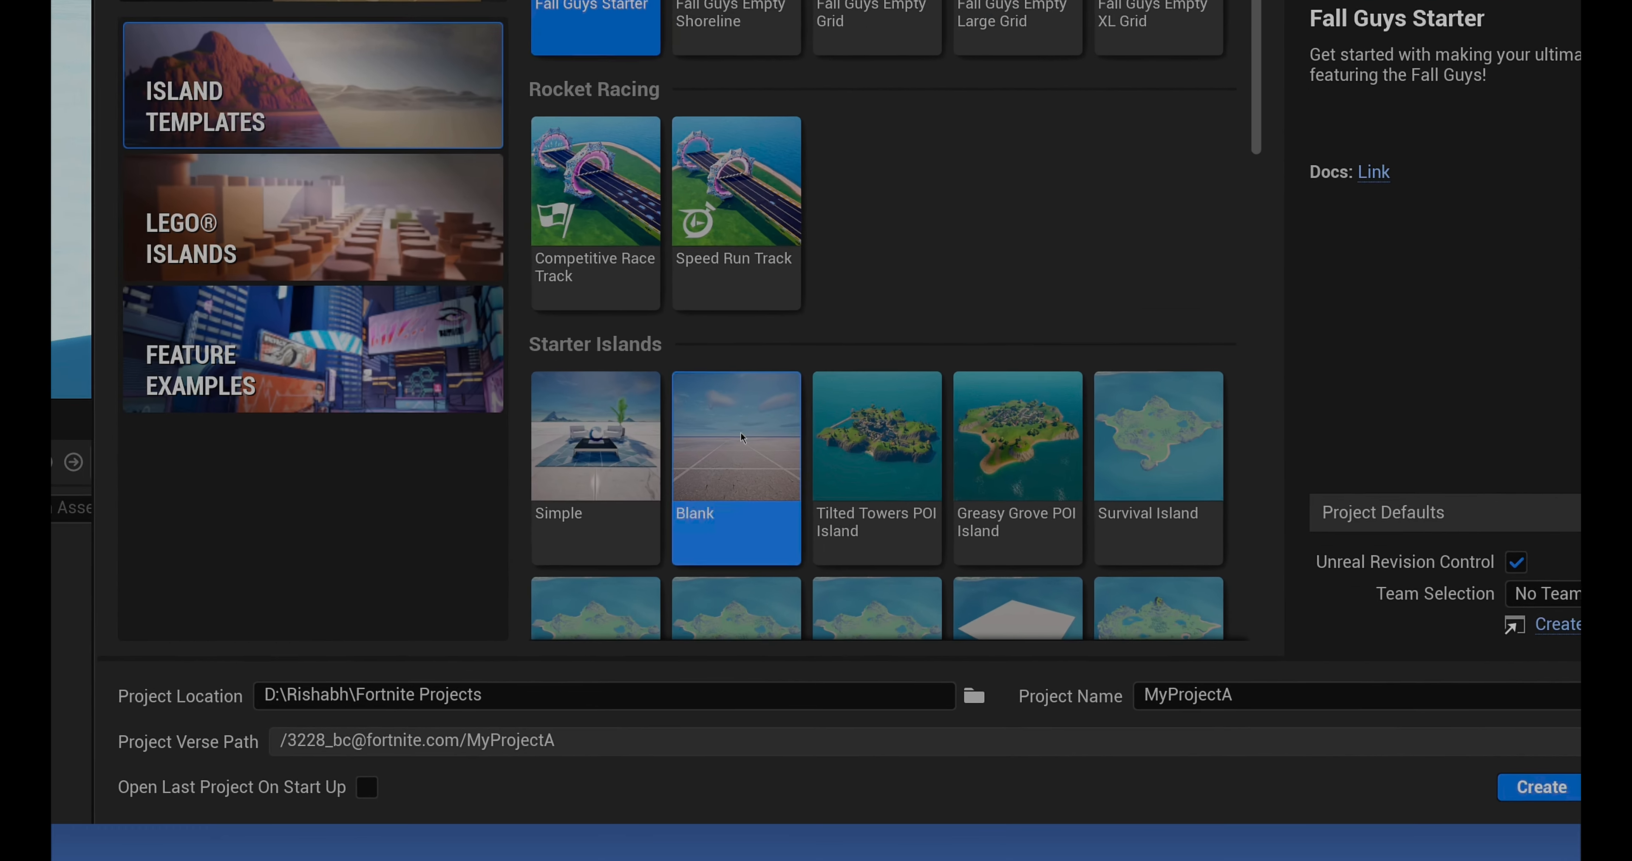
left_click(736, 540)
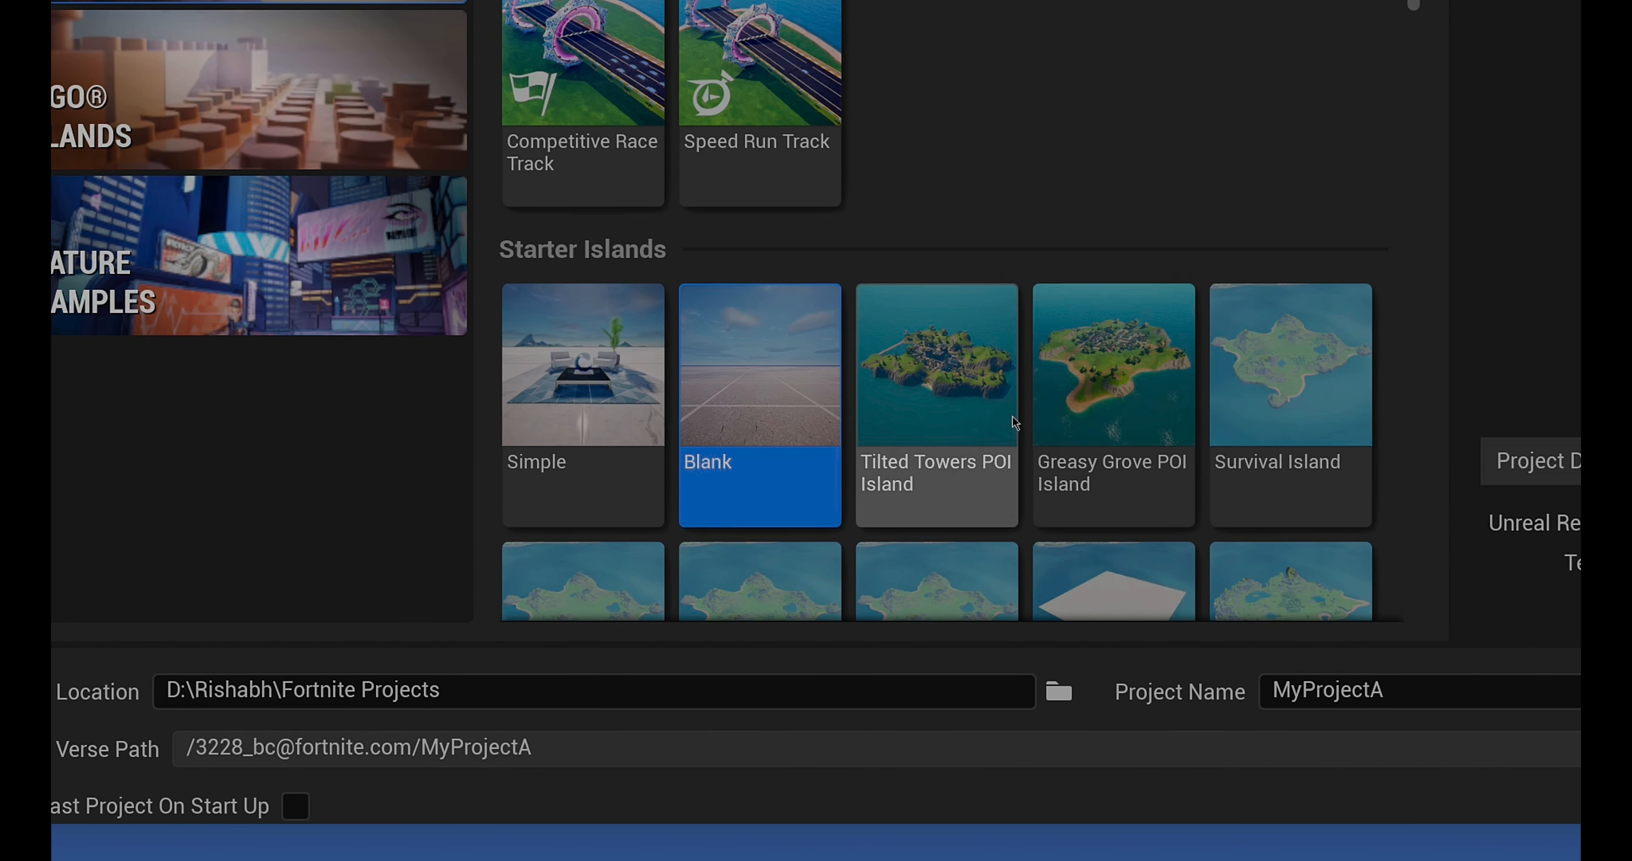
scroll(944, 351, "down", 6)
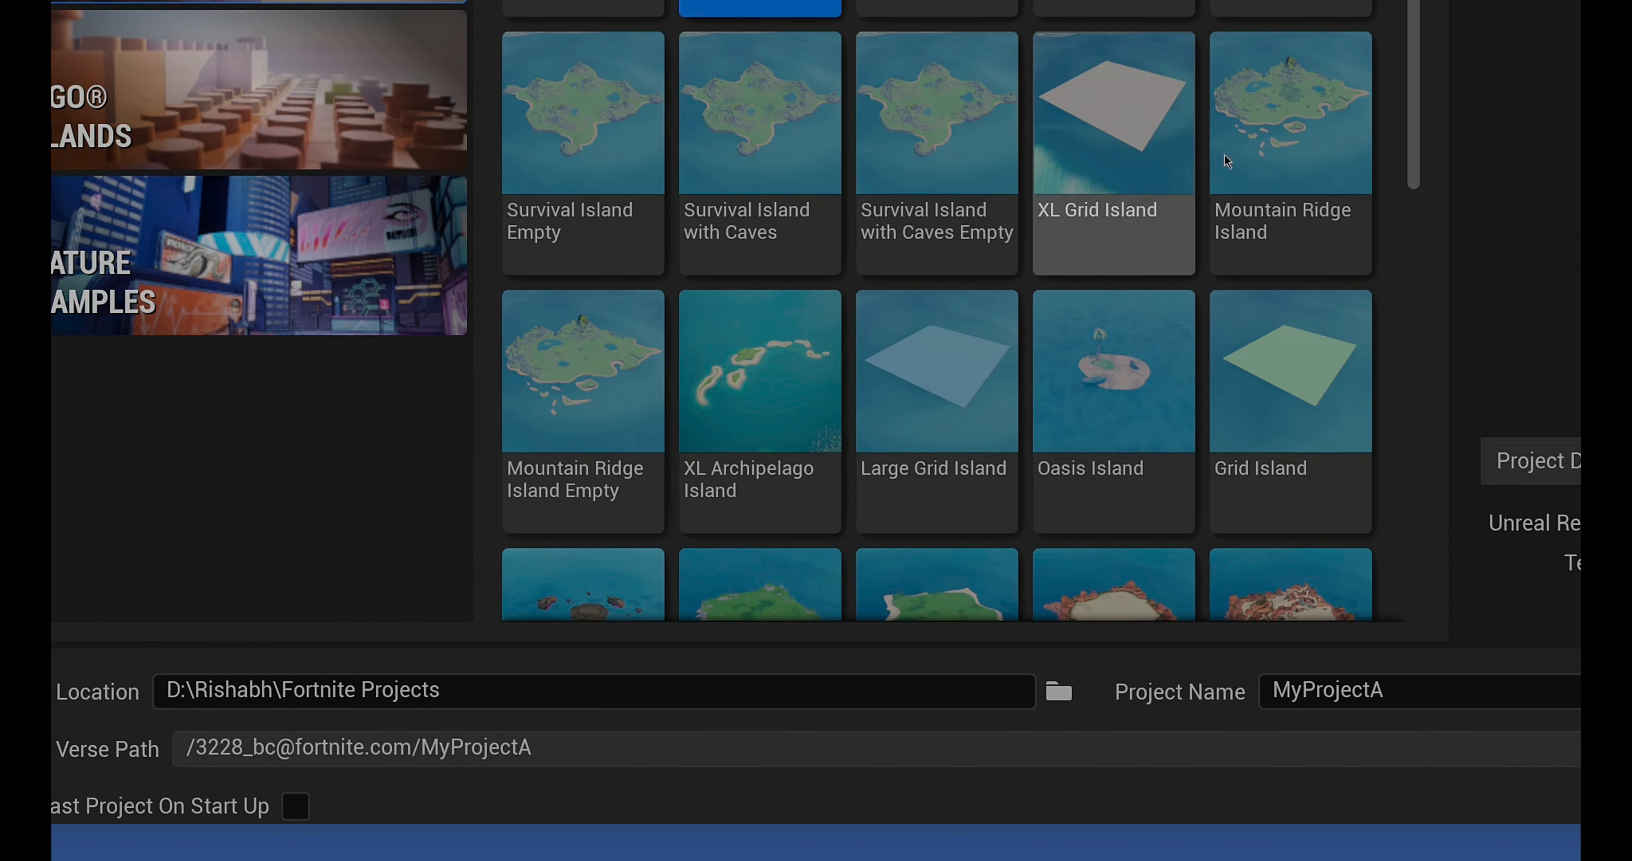
scroll(1115, 209, "down", 4)
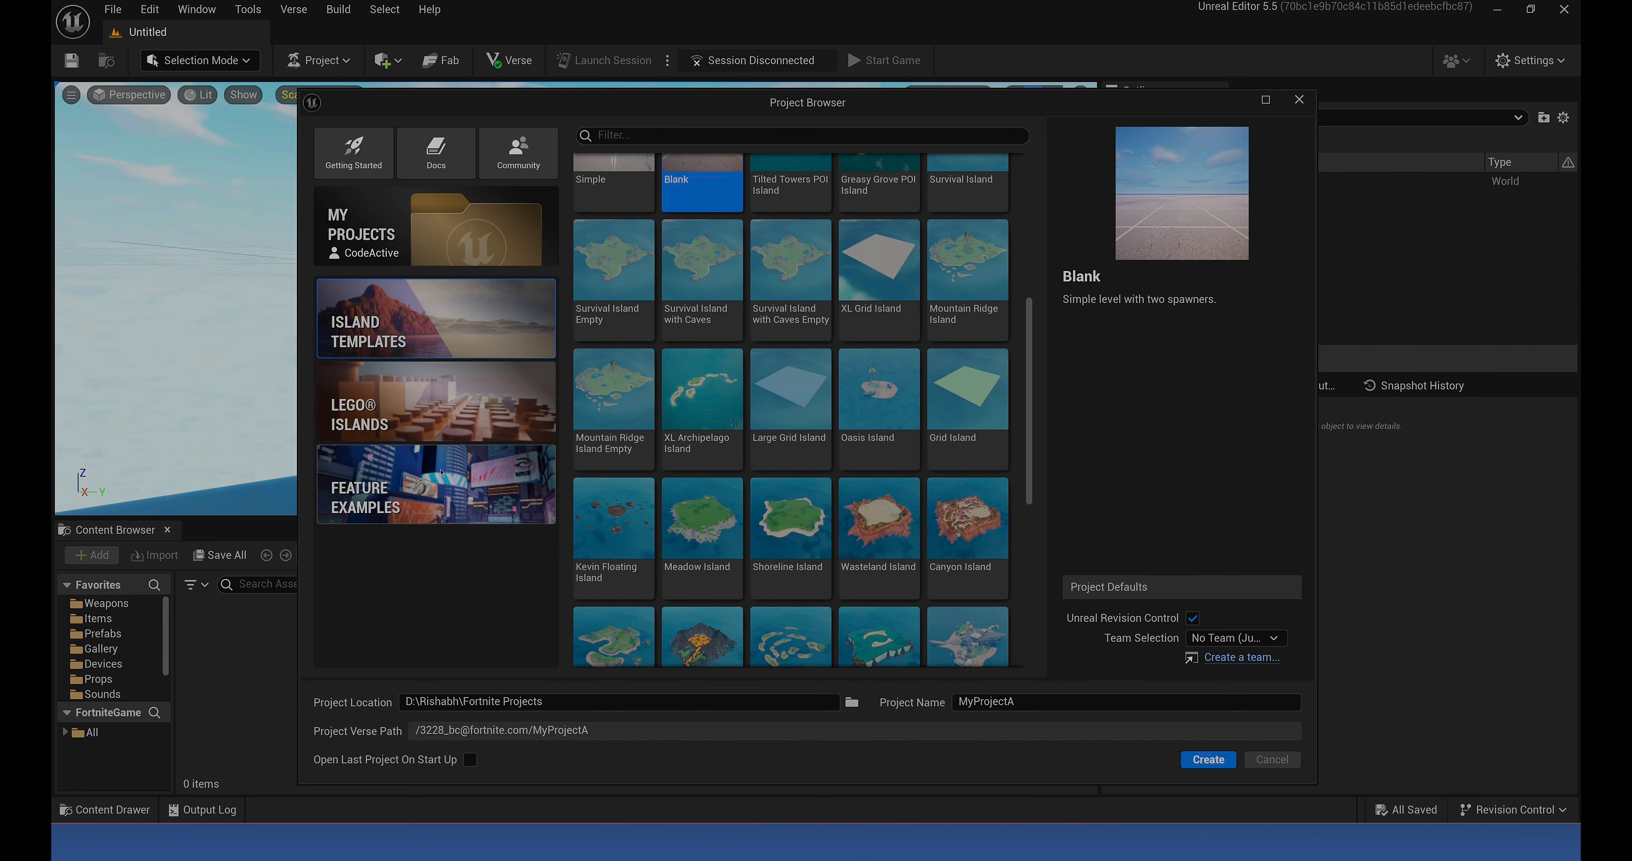
Preview the Getting Started feature examples, including Animation, Lighting, Verse Device, Talisman: MetaHuman, VFX and Modeling.
left_click(442, 472)
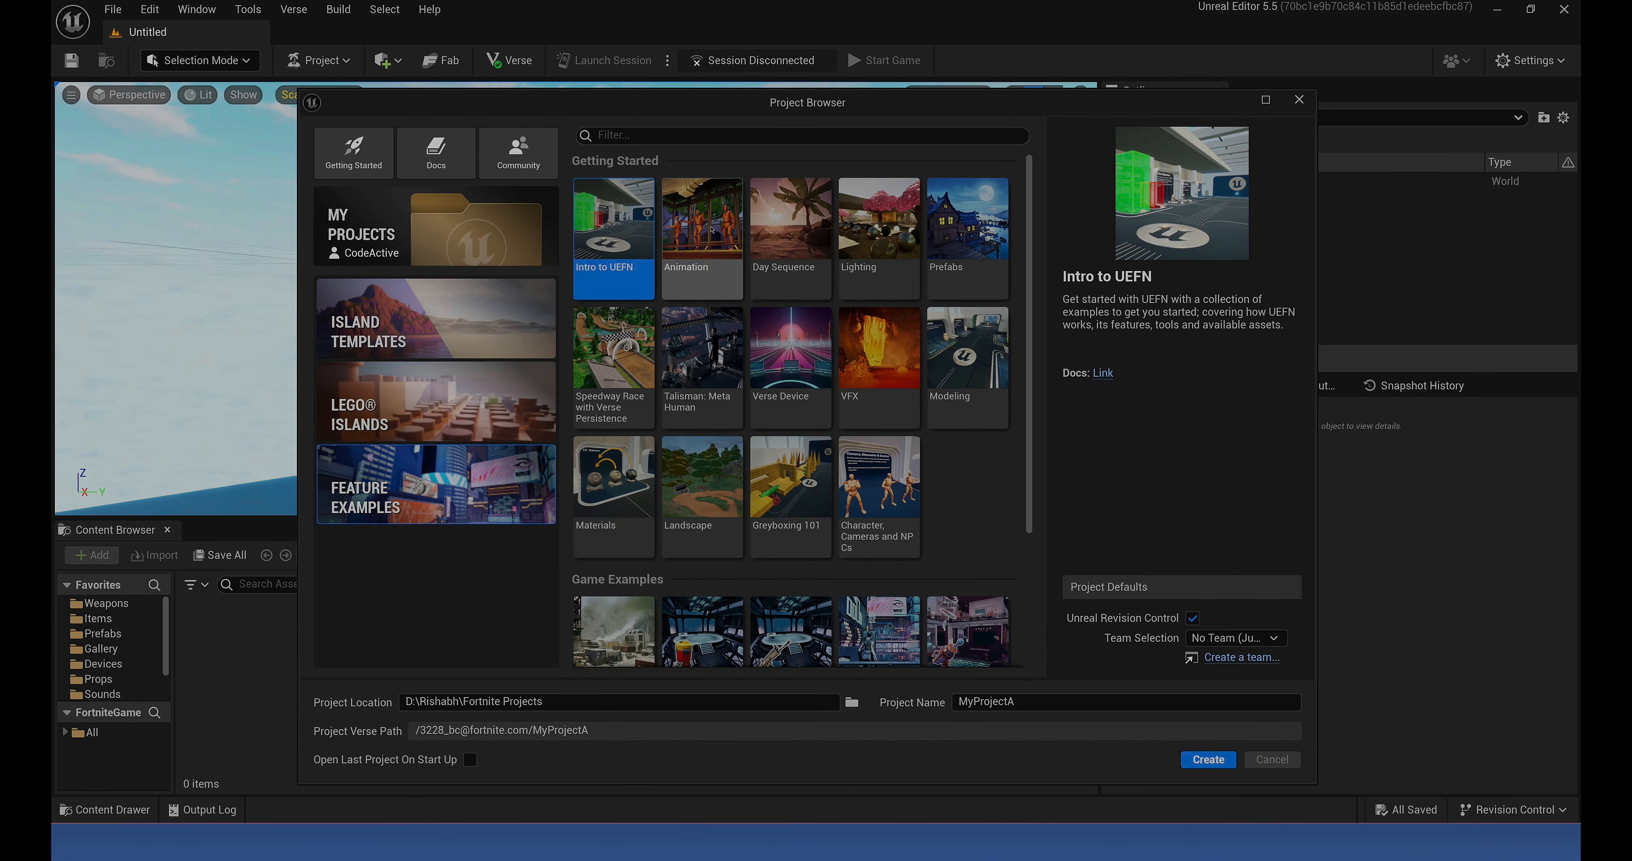
left_click(707, 244)
left_click(790, 235)
left_click(885, 244)
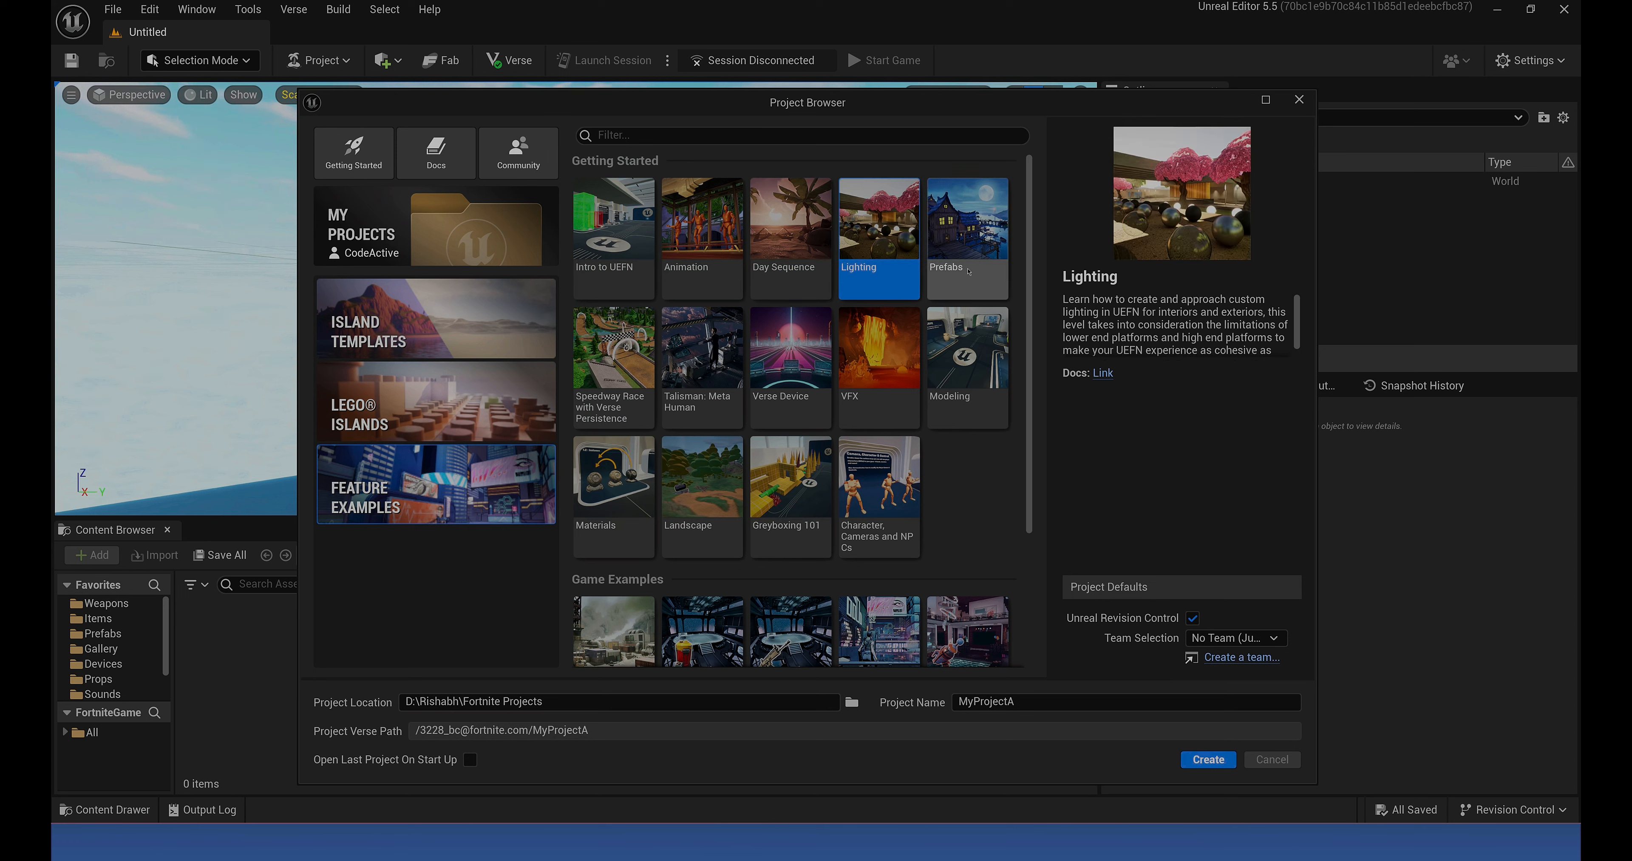
left_click(967, 237)
left_click(790, 374)
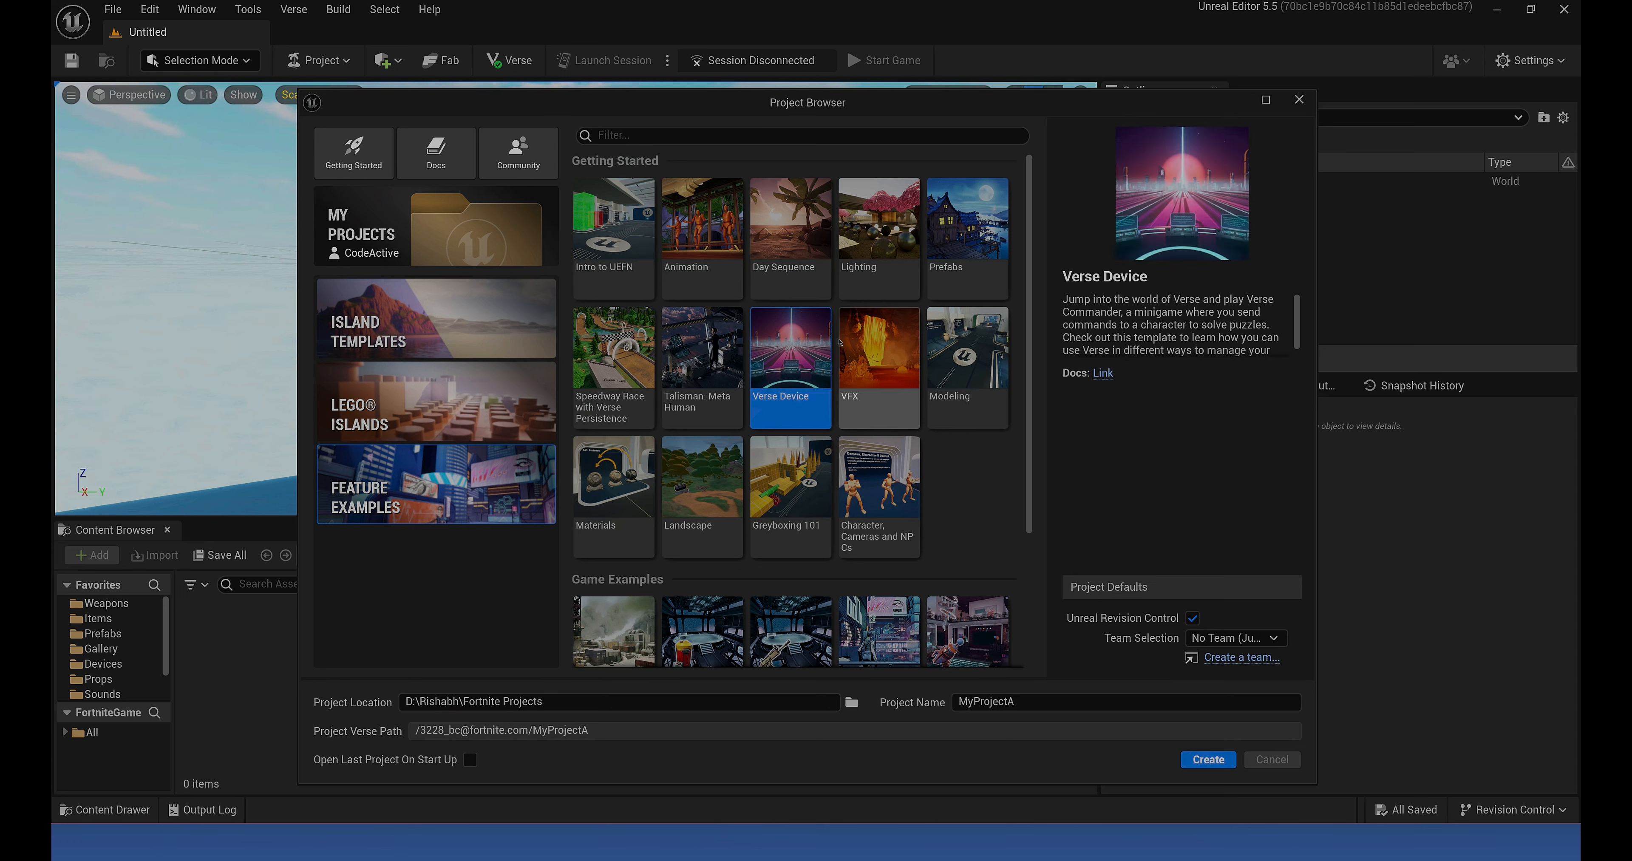
left_click(703, 253)
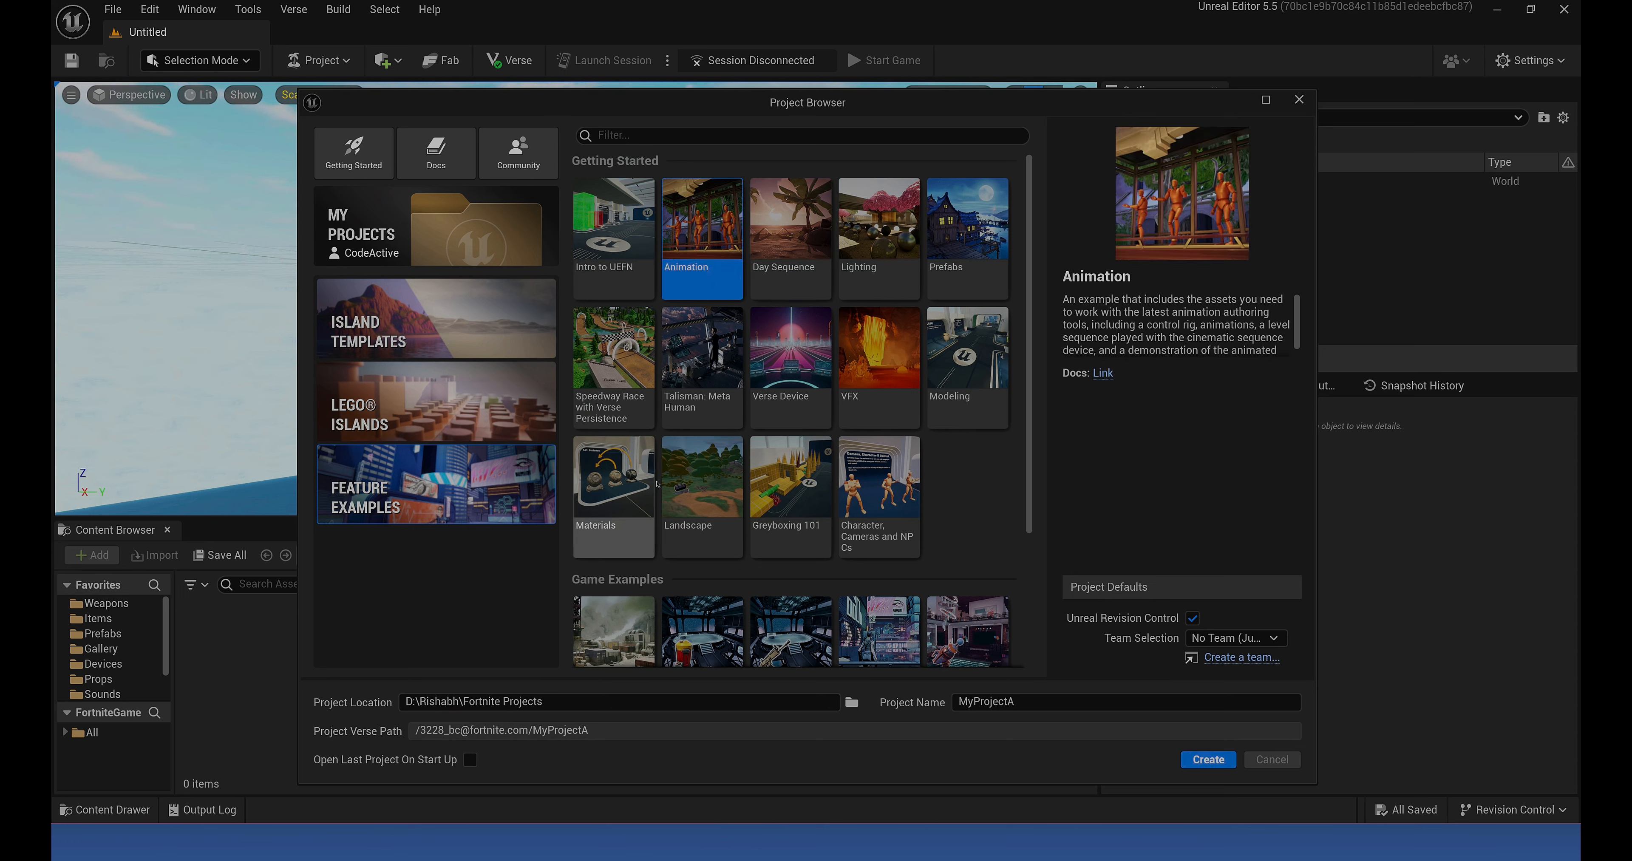
left_click(613, 506)
left_click(613, 399)
left_click(668, 352)
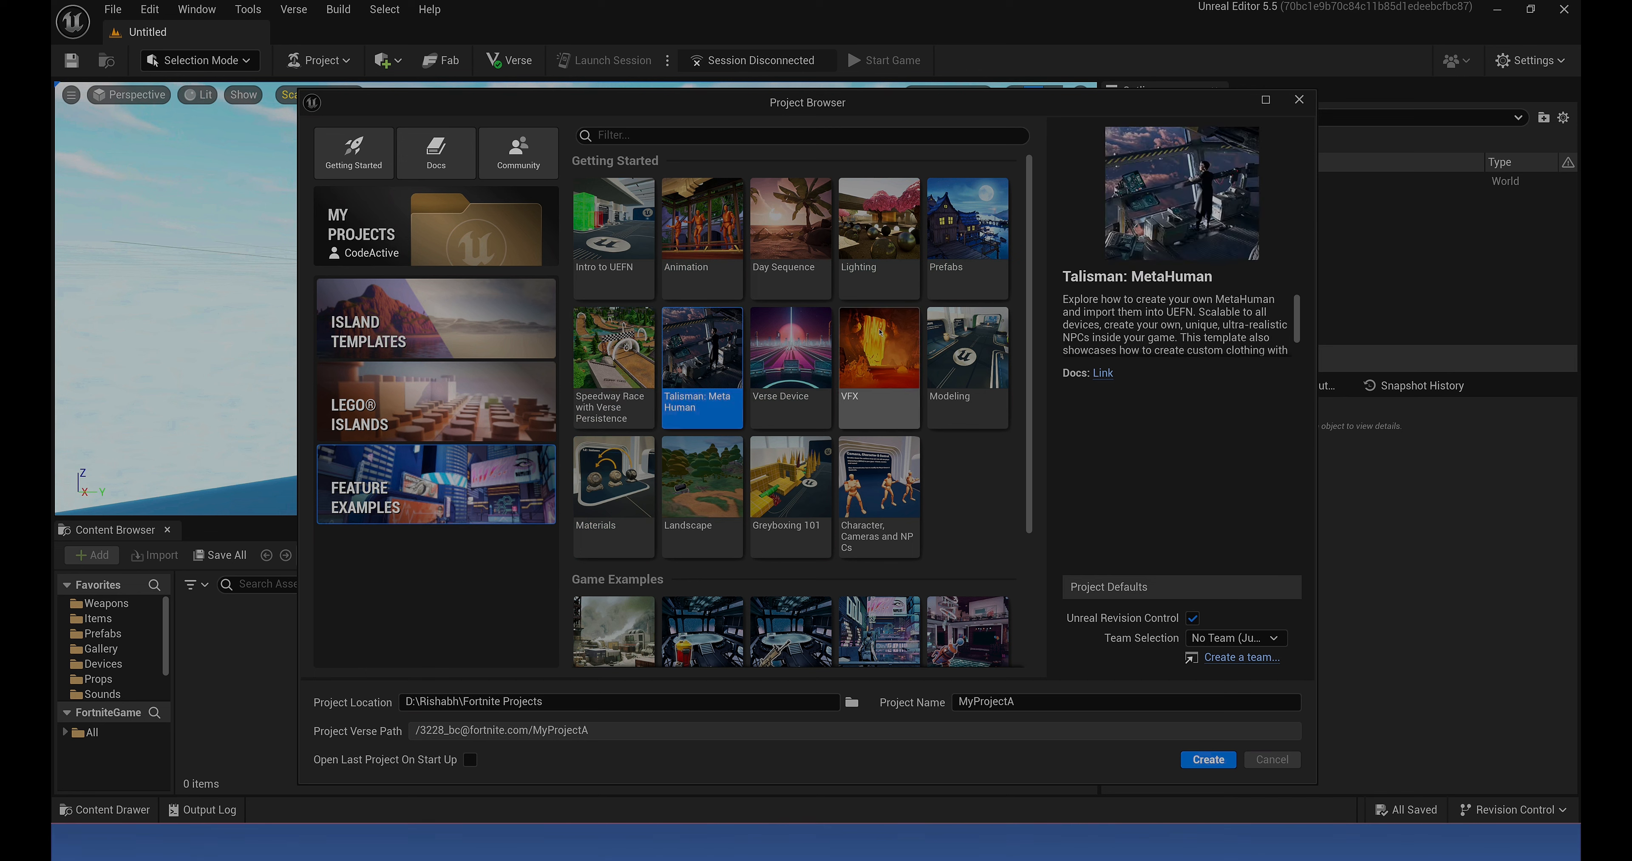
left_click(862, 353)
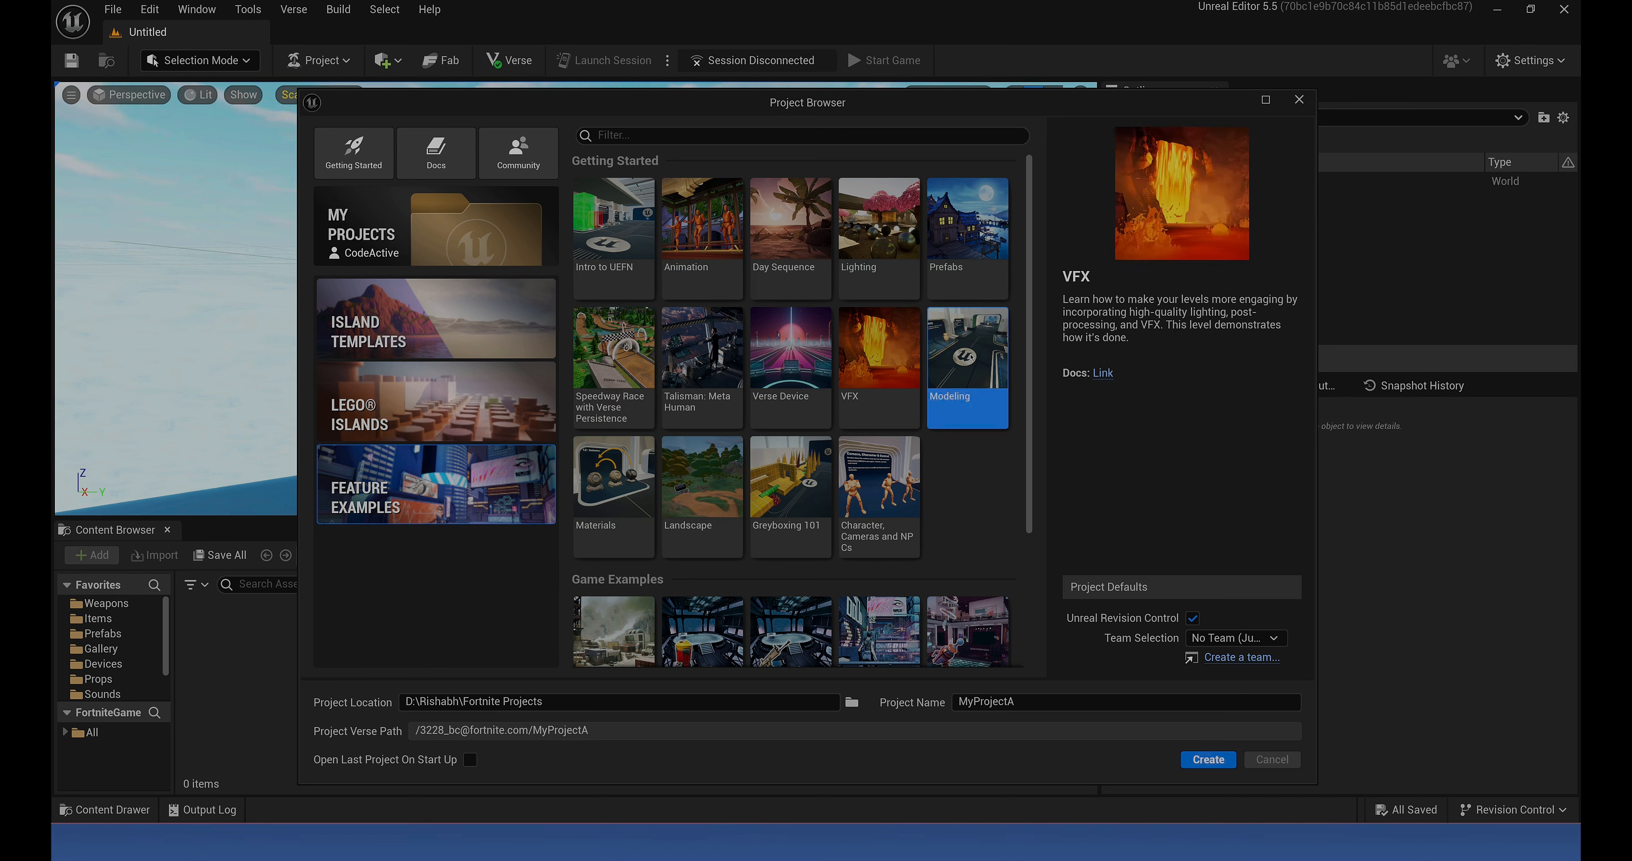
left_click(966, 348)
scroll(836, 443, "down", 3)
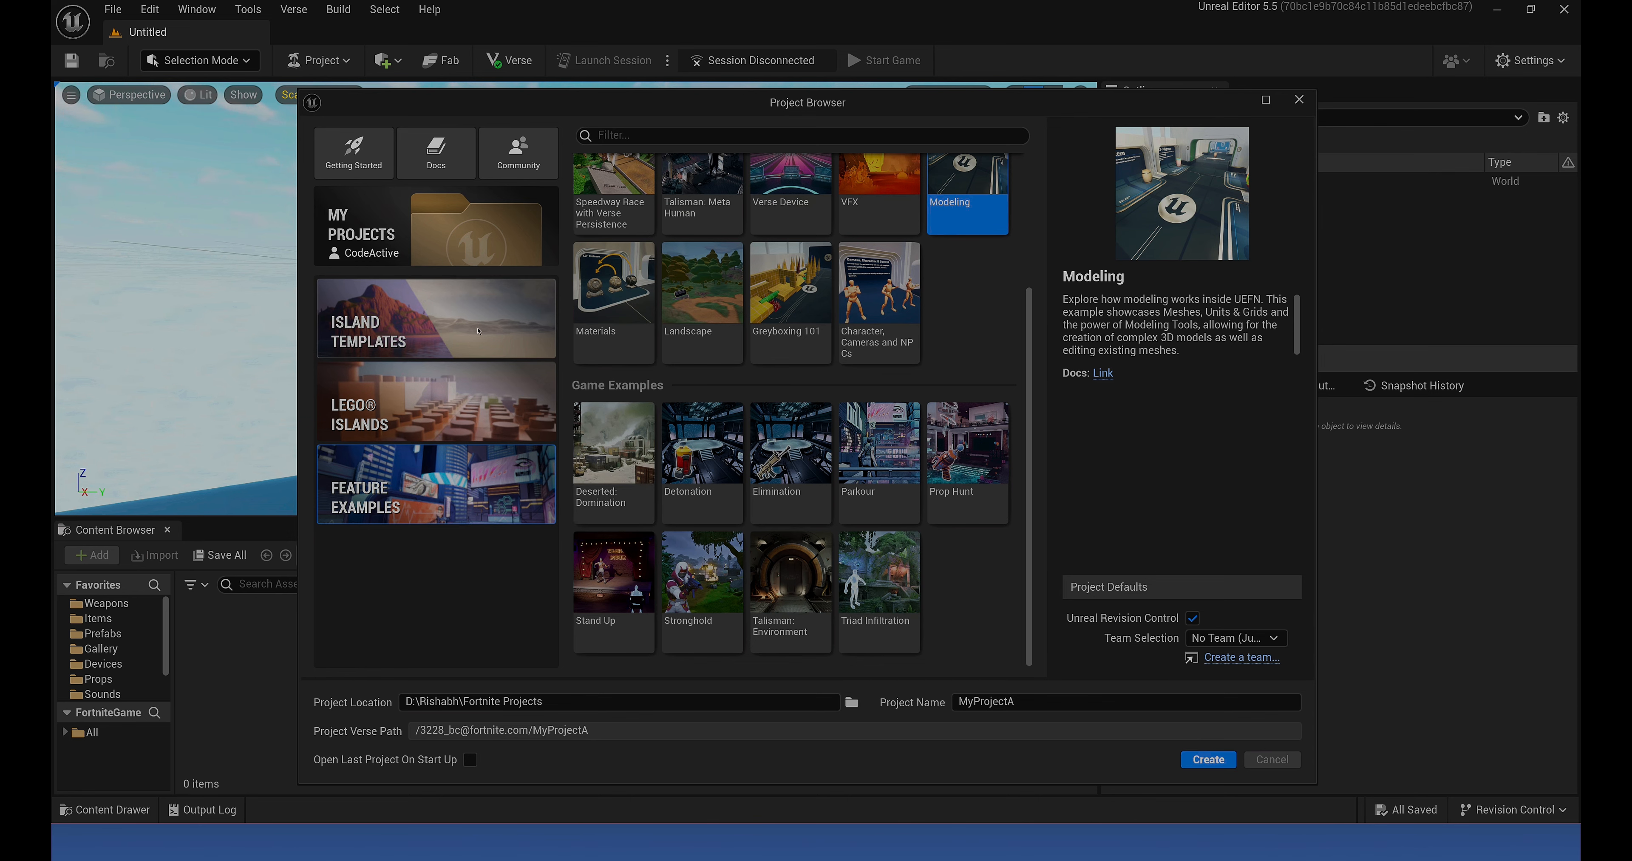
Browse the island templates again and view the available LEGO Islands templates.
left_click(464, 326)
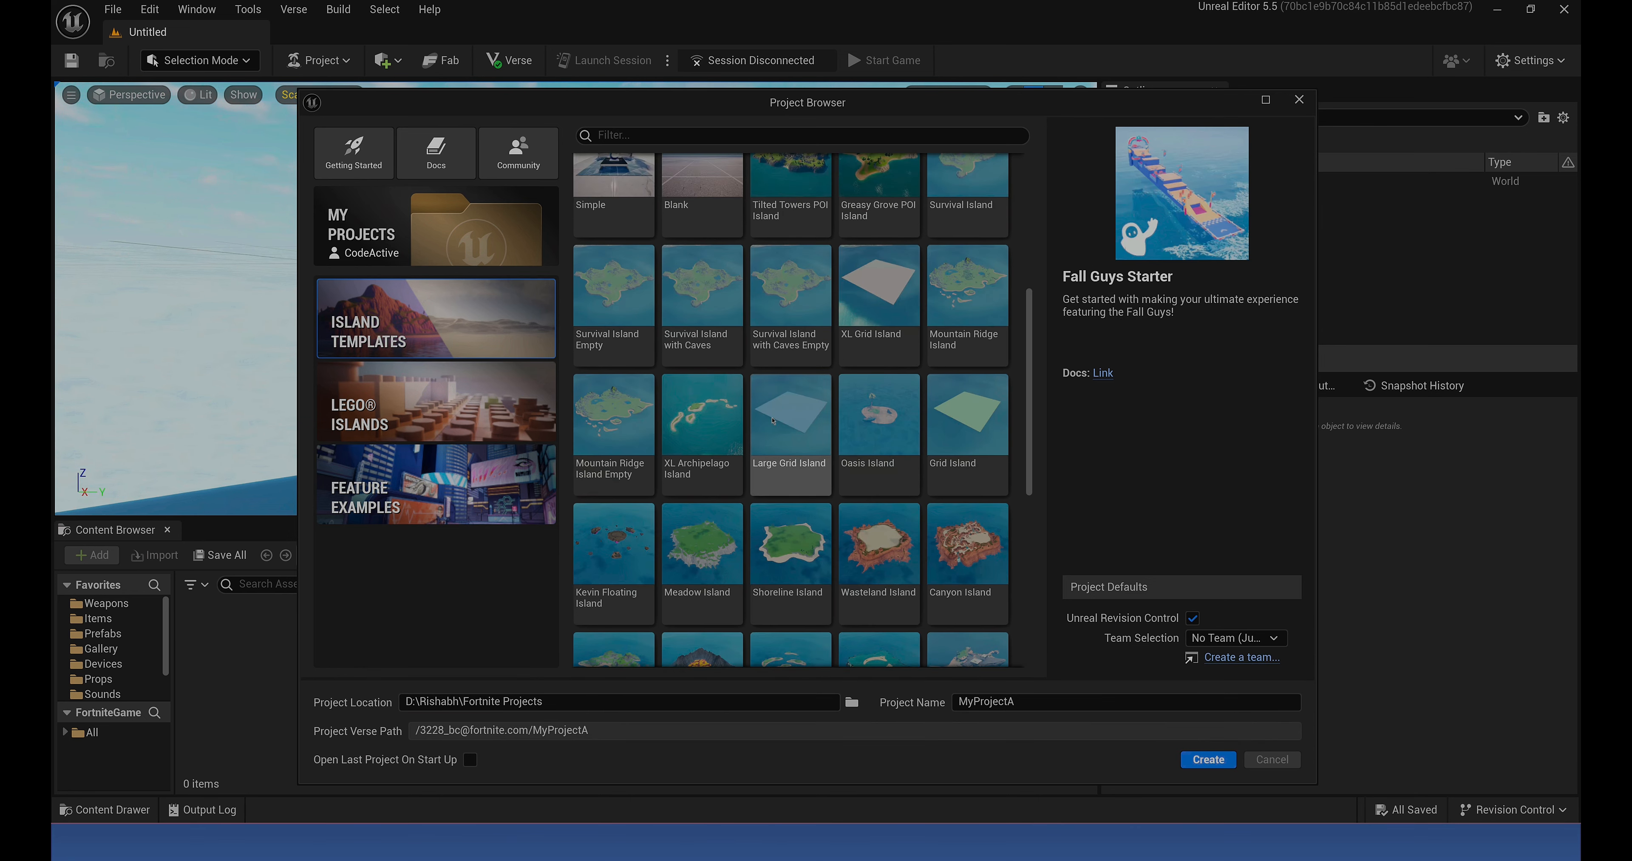
left_click(443, 431)
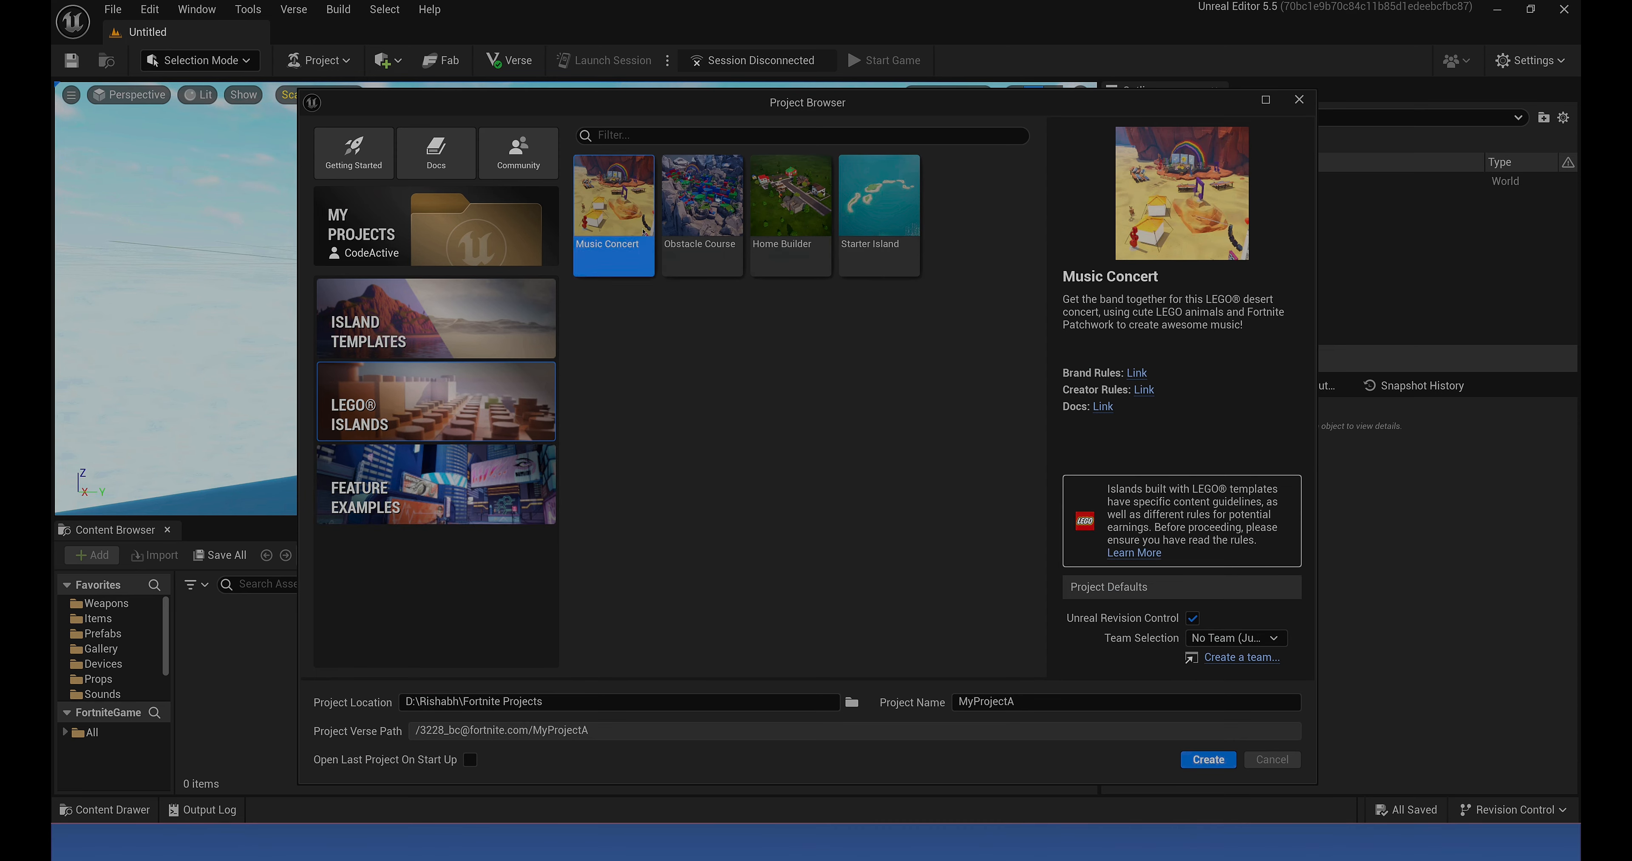
Preview the Game Examples among the feature examples, such as Stand Up, Elimination, Prop Hunt and Parkour.
left_click(436, 485)
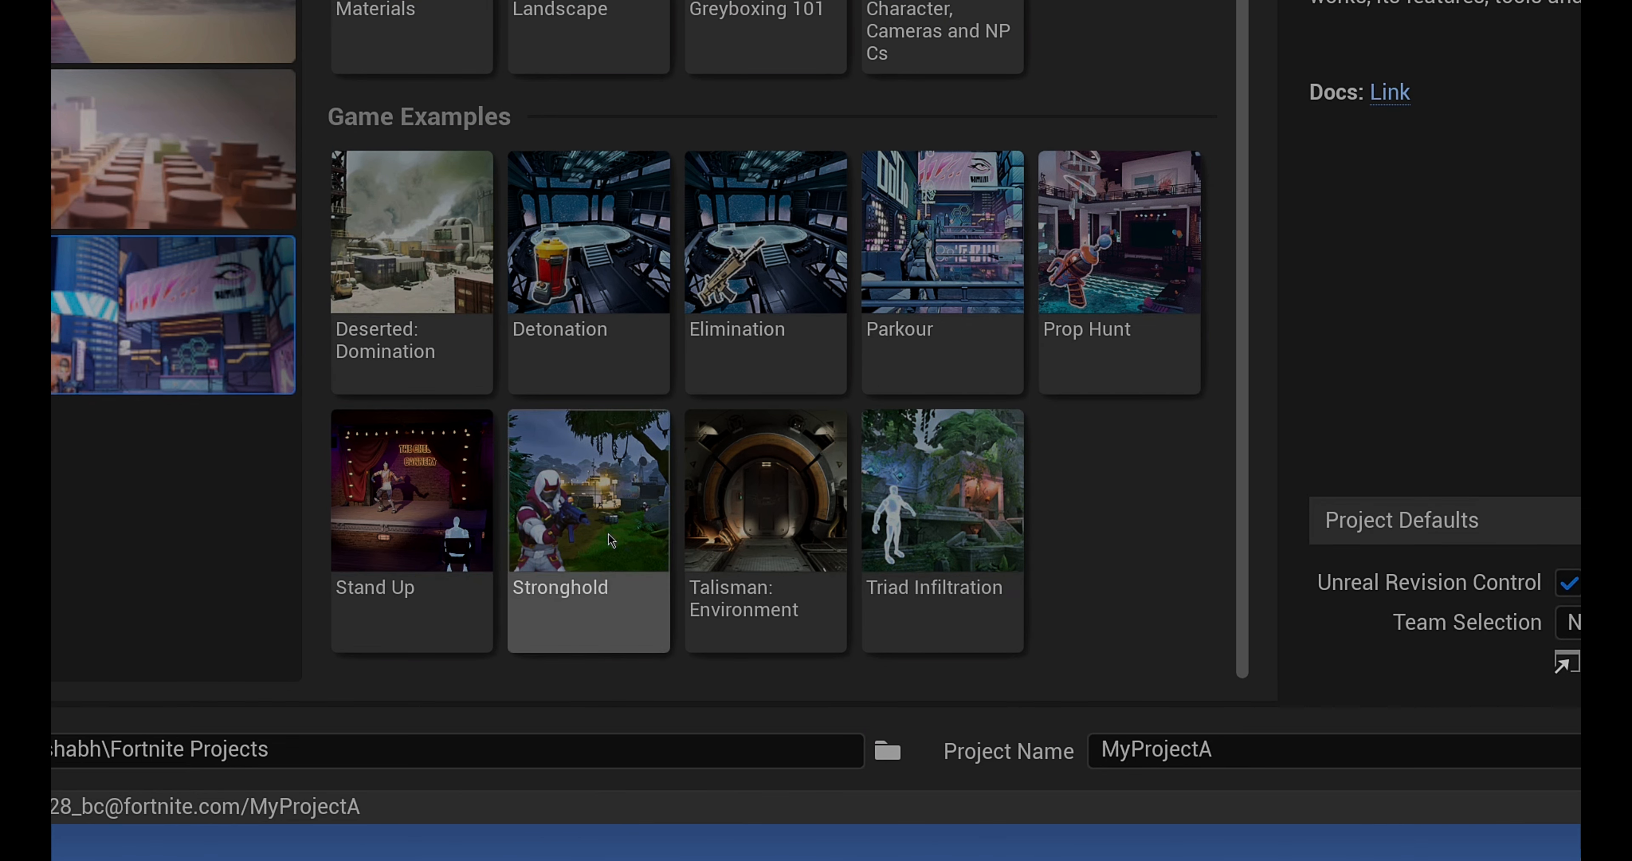
left_click(720, 503)
left_click(525, 541)
left_click(412, 519)
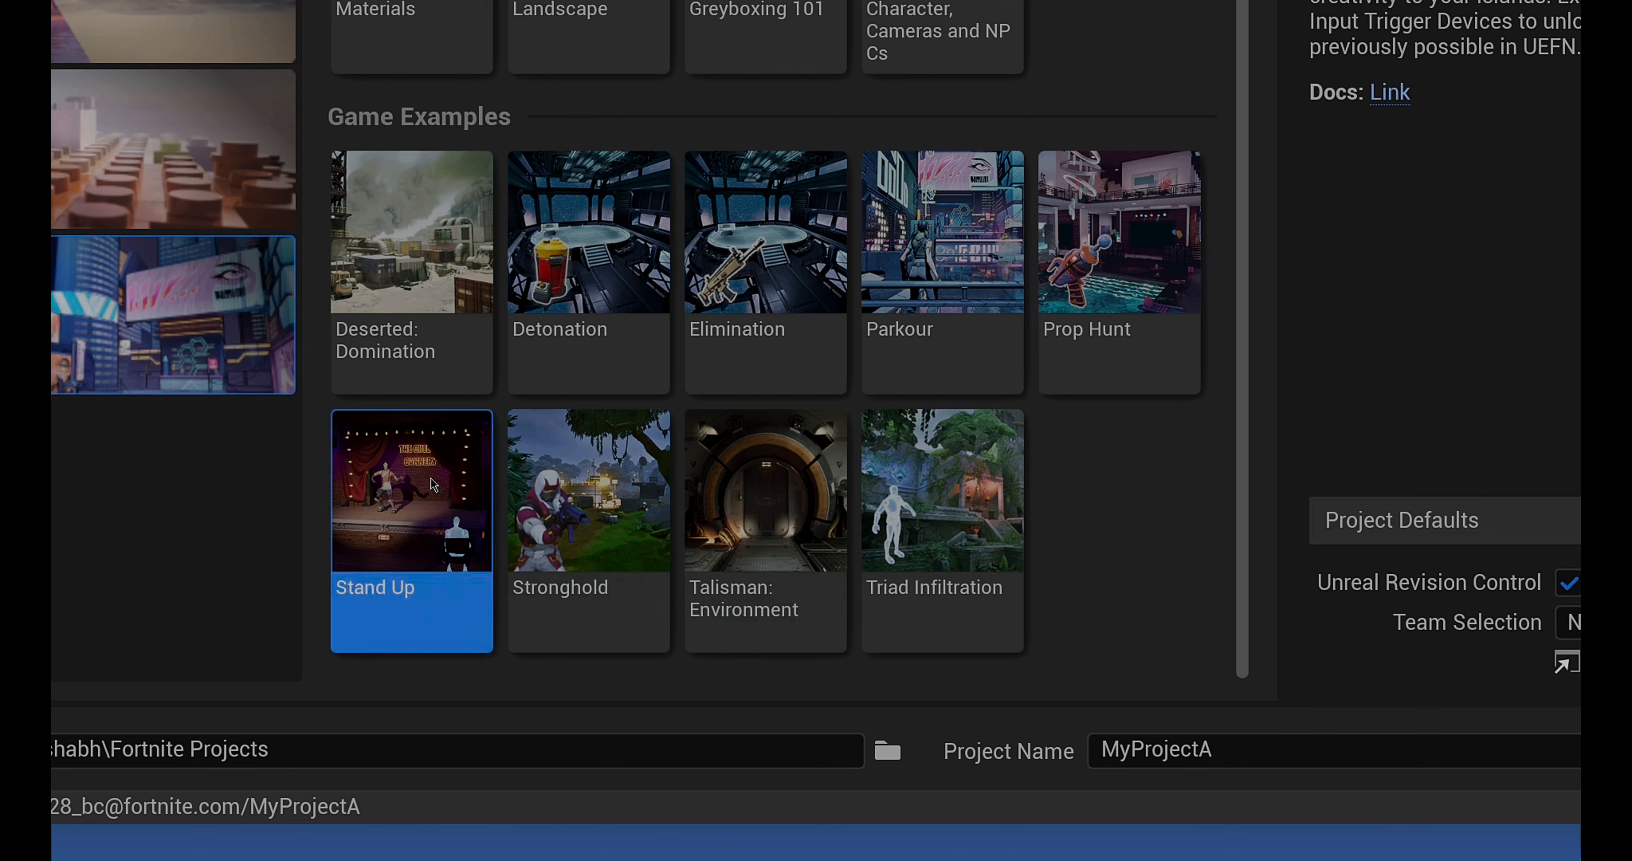
left_click(419, 263)
left_click(637, 265)
left_click(767, 264)
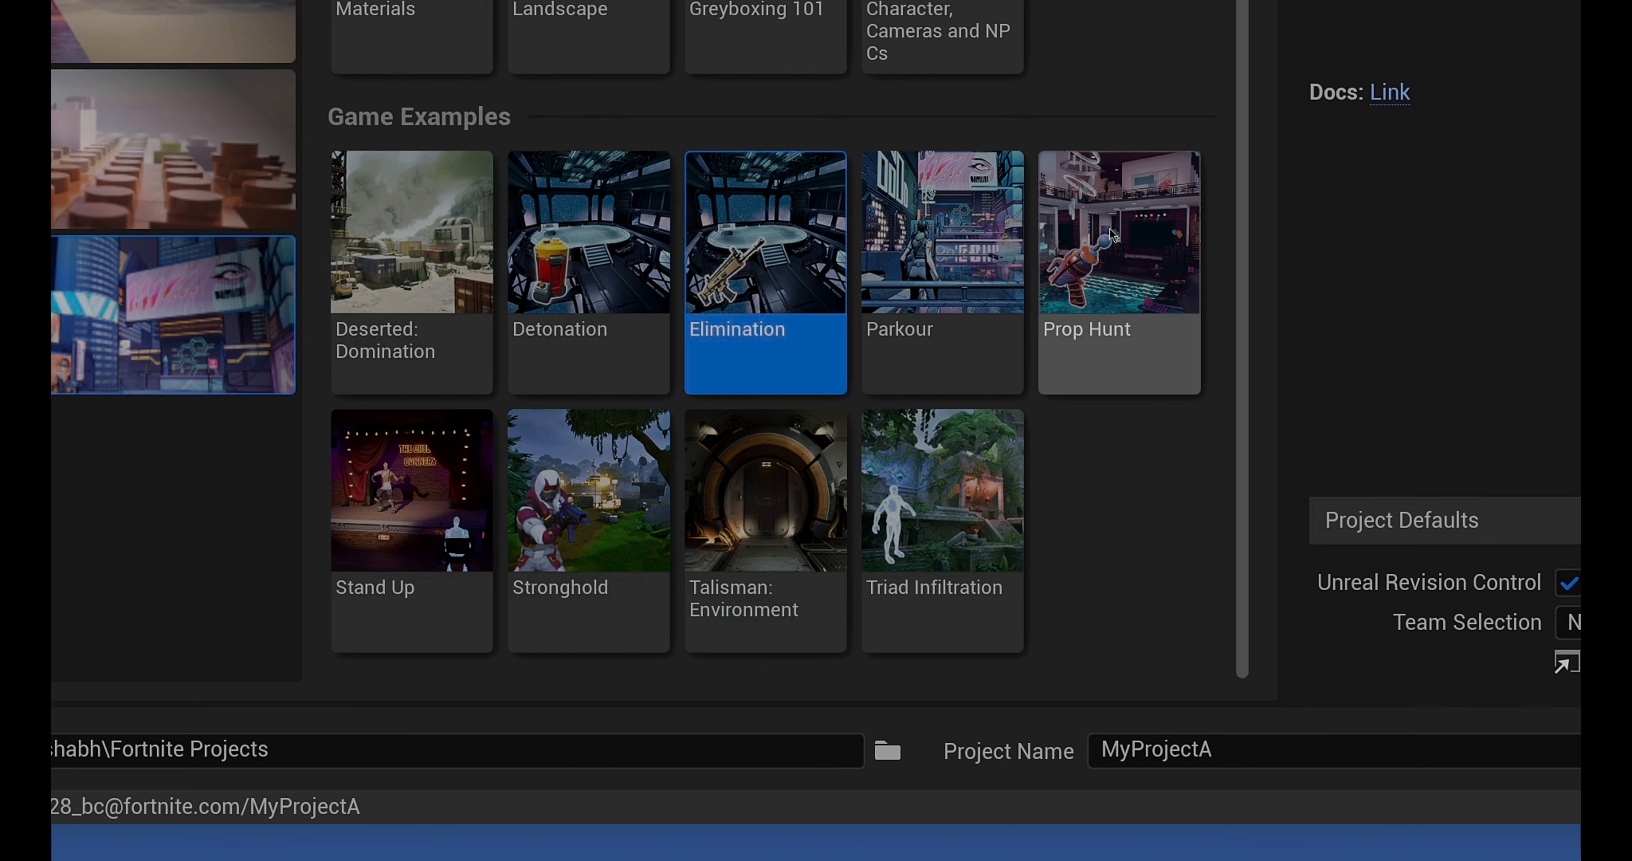
left_click(1119, 265)
left_click(942, 265)
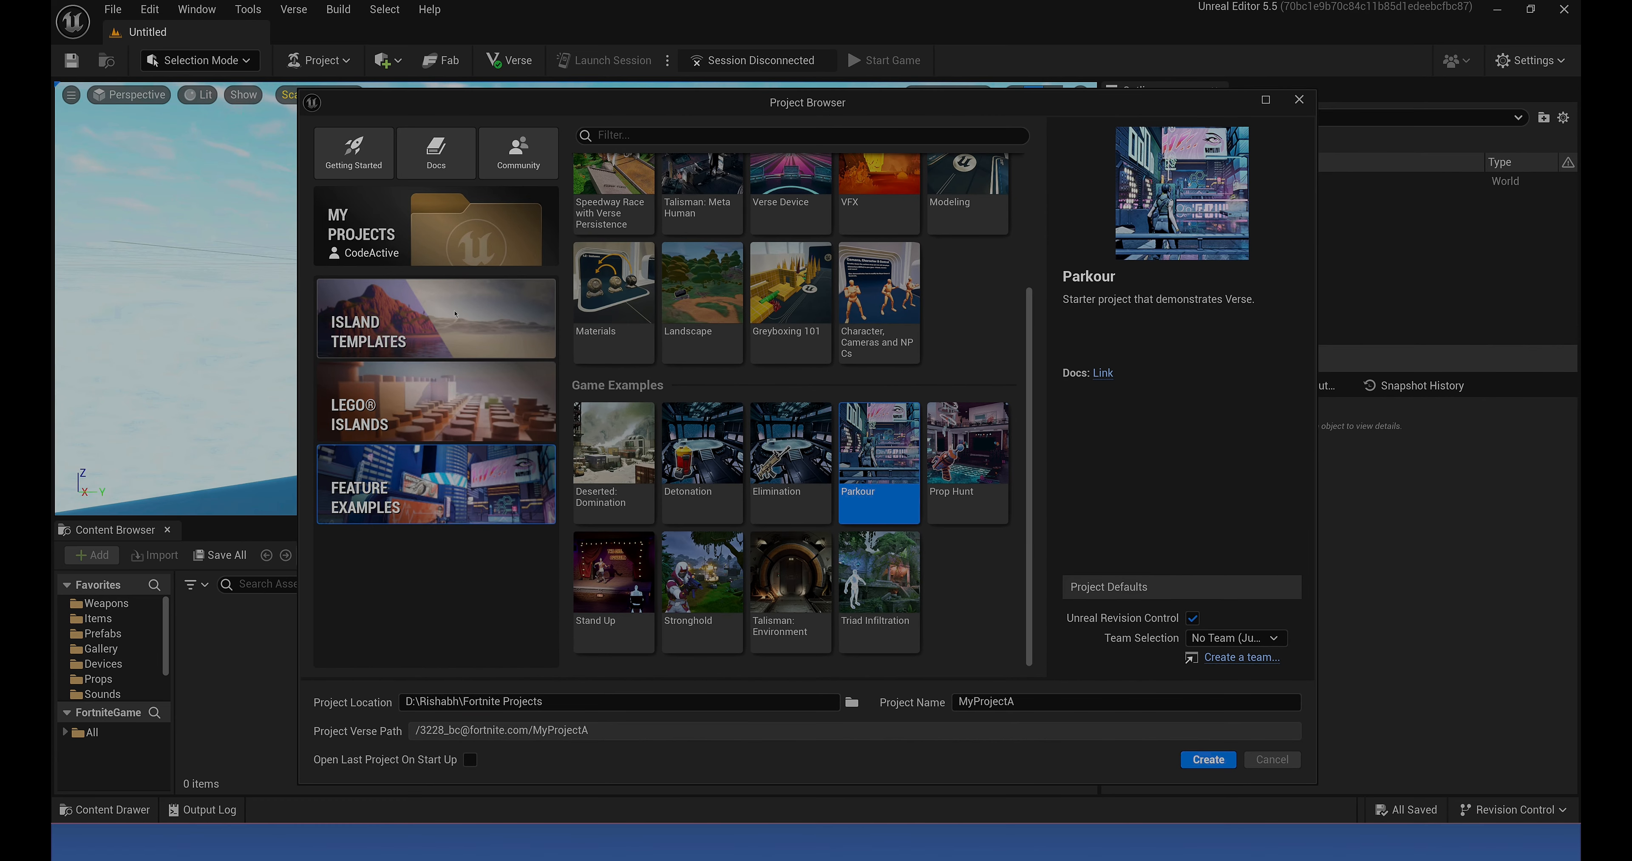
Create a project named MyFirstHour from the Blank starter island template.
left_click(454, 313)
scroll(684, 237, "up", 2)
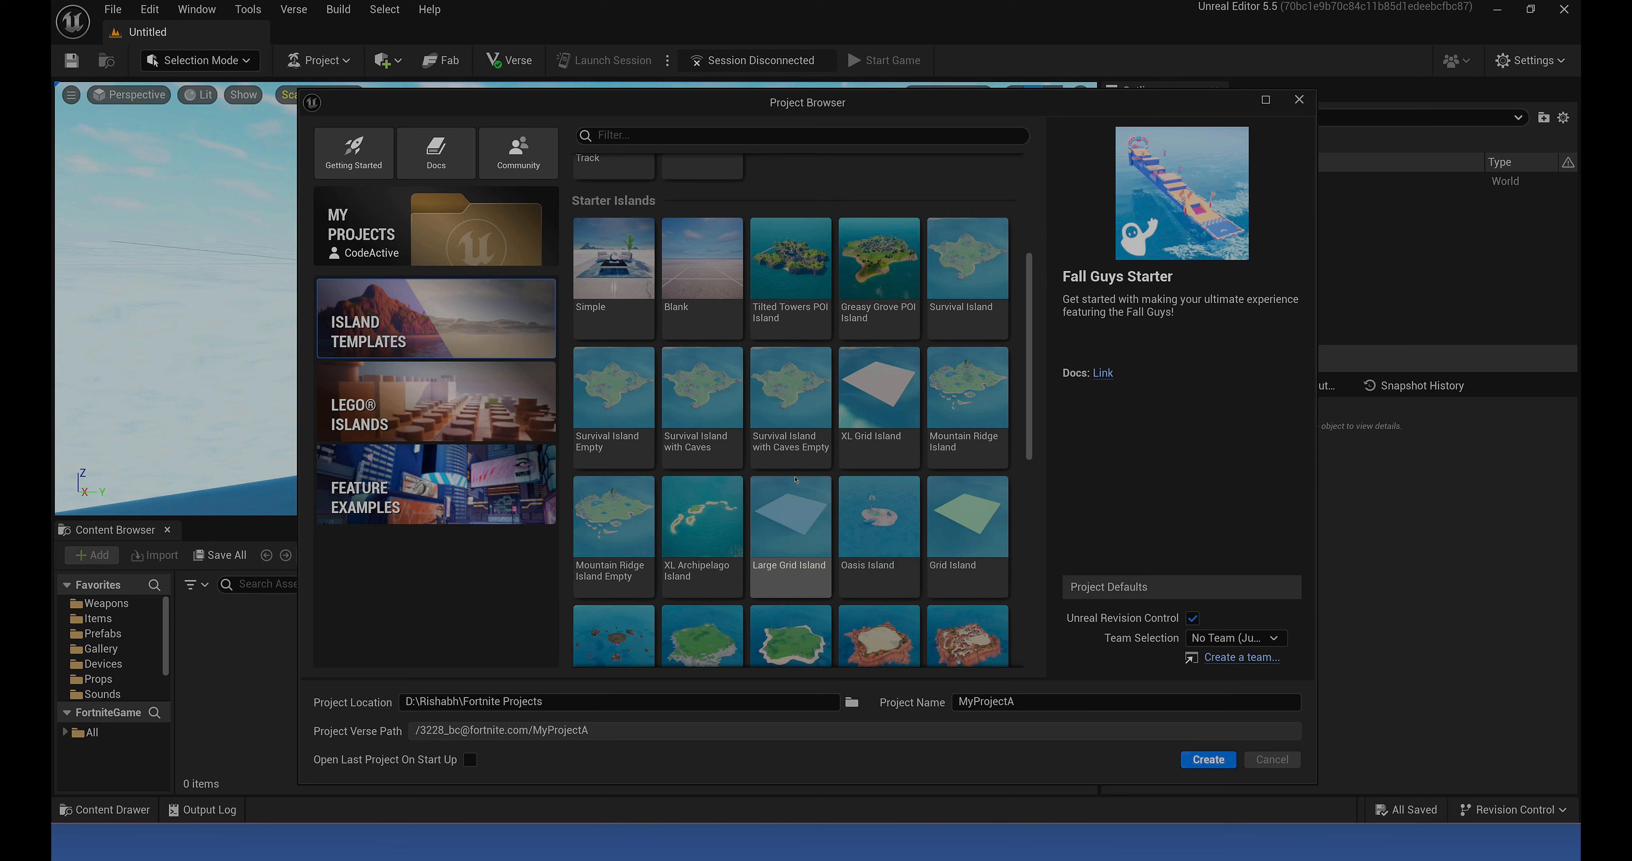
left_click(684, 237)
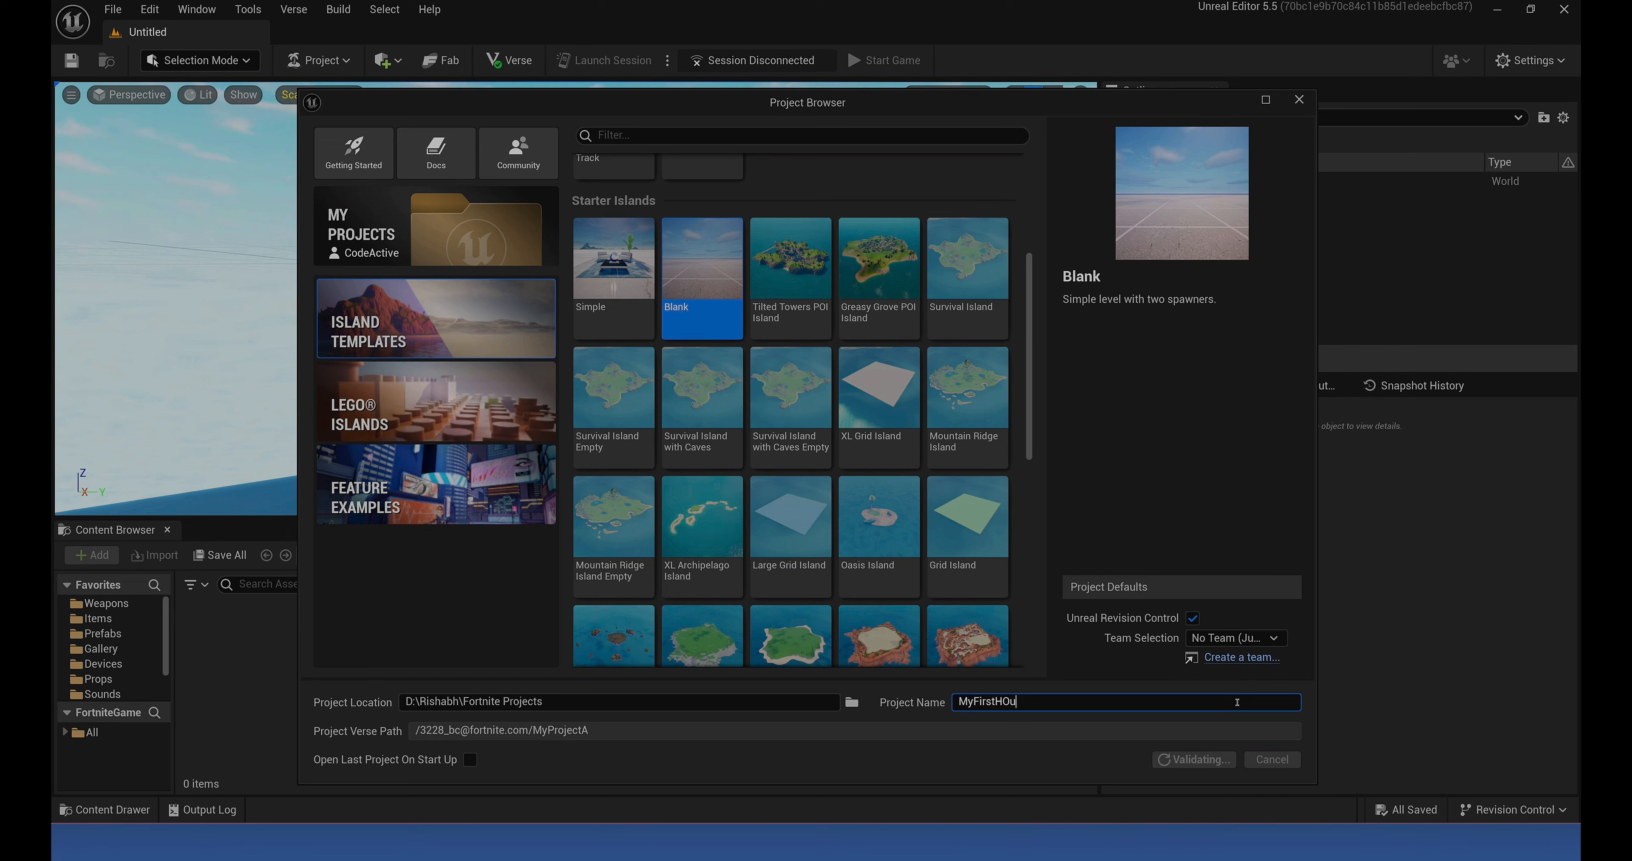
key("Return")
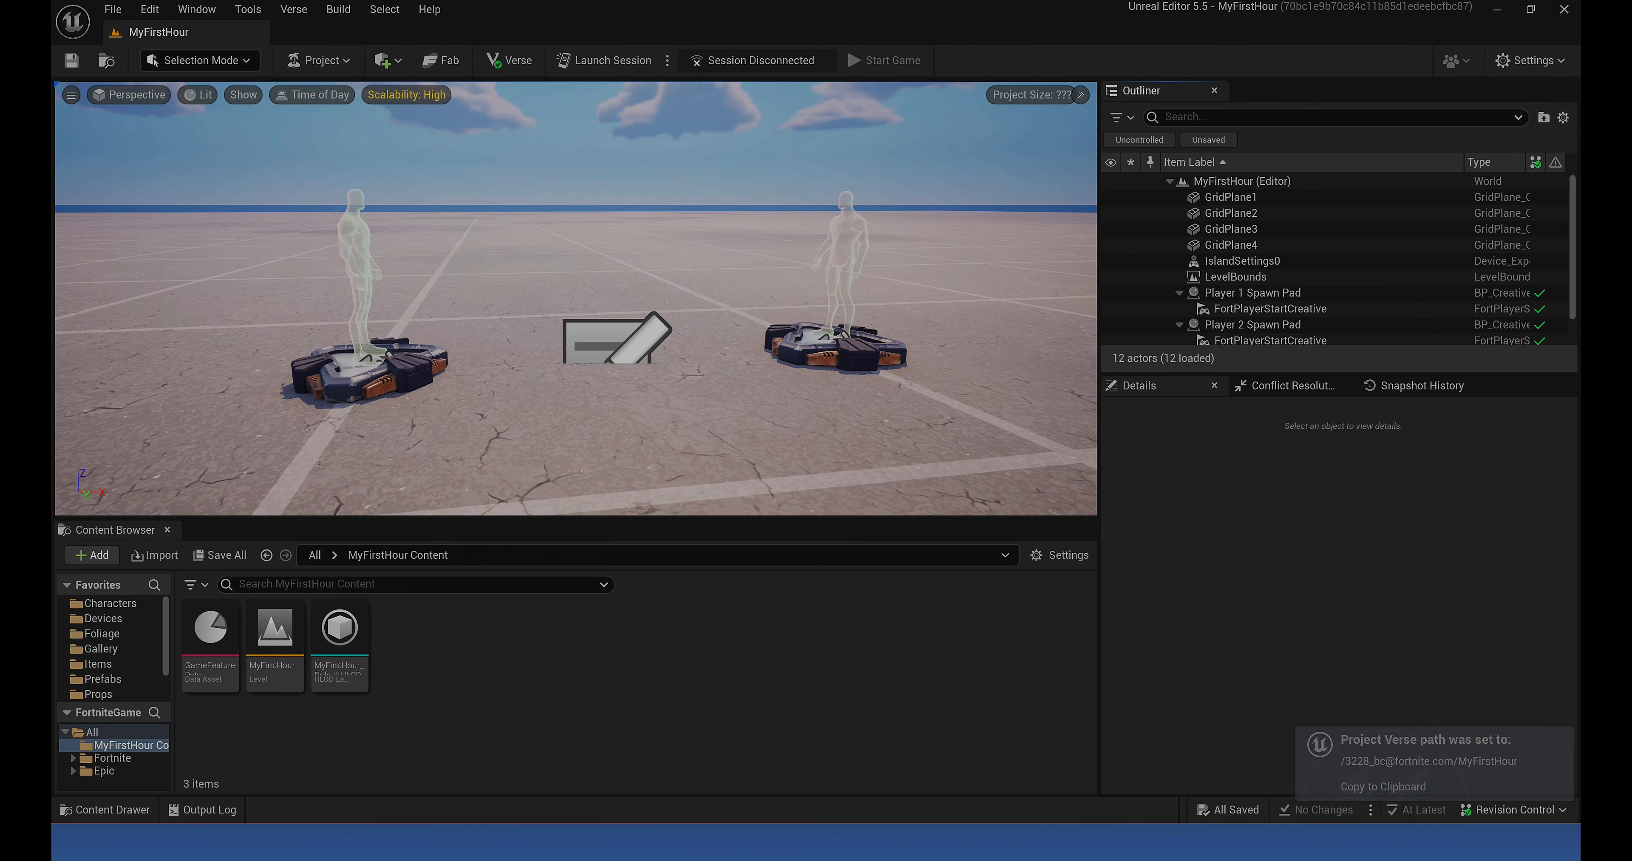
Adjust the boundary between the viewport and the Content Browser, and close the Outliner.
right_click_drag(297, 123, 287, 89)
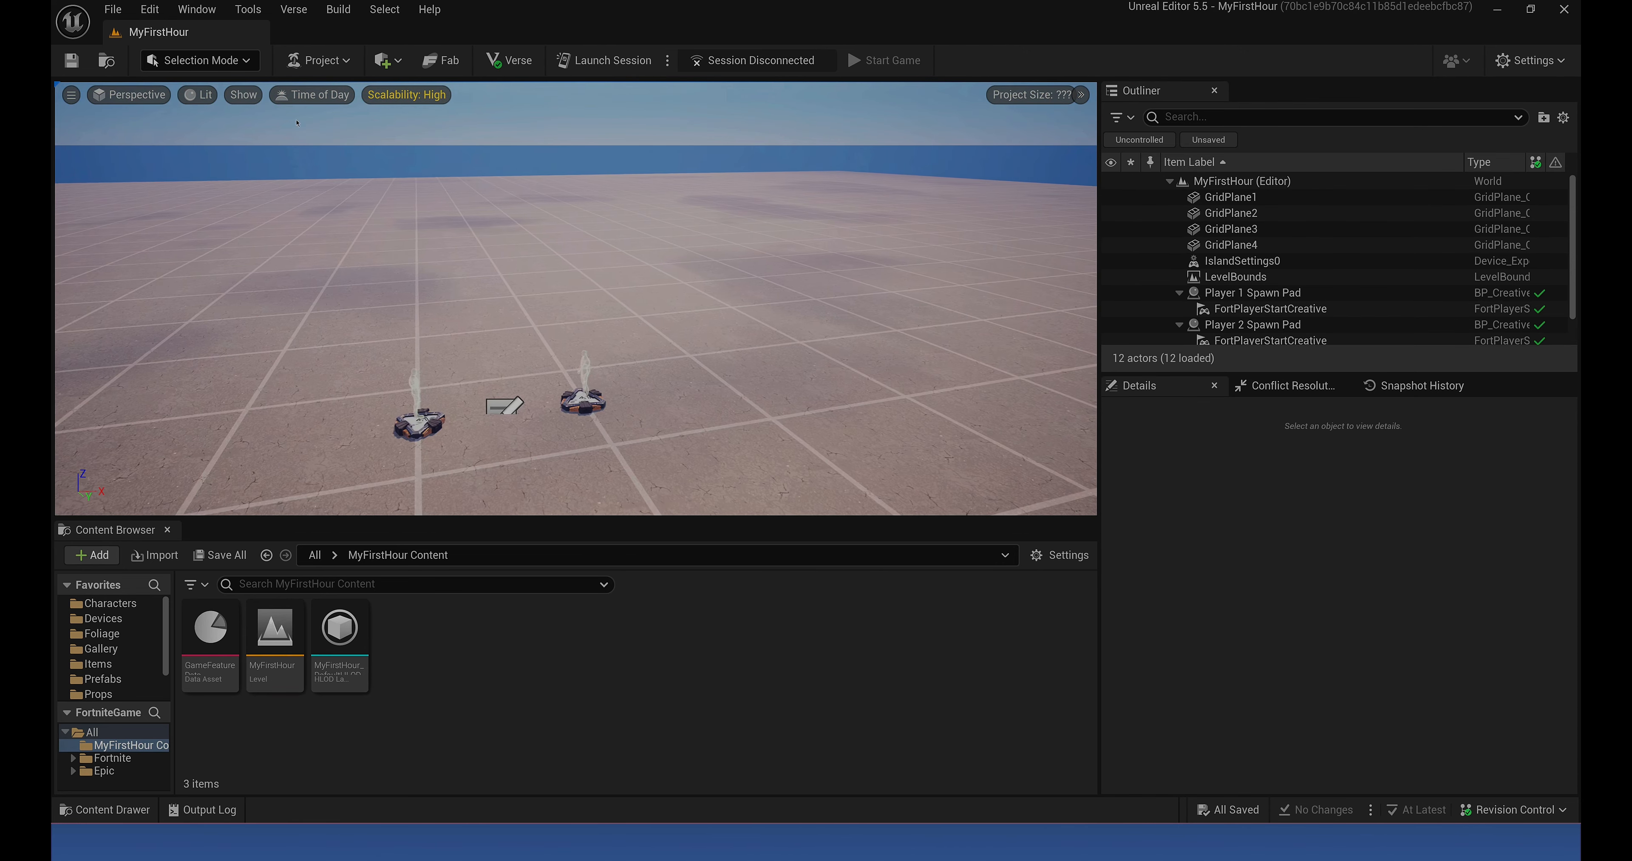
left_click_drag(1003, 515, 1013, 550)
left_click(1214, 91)
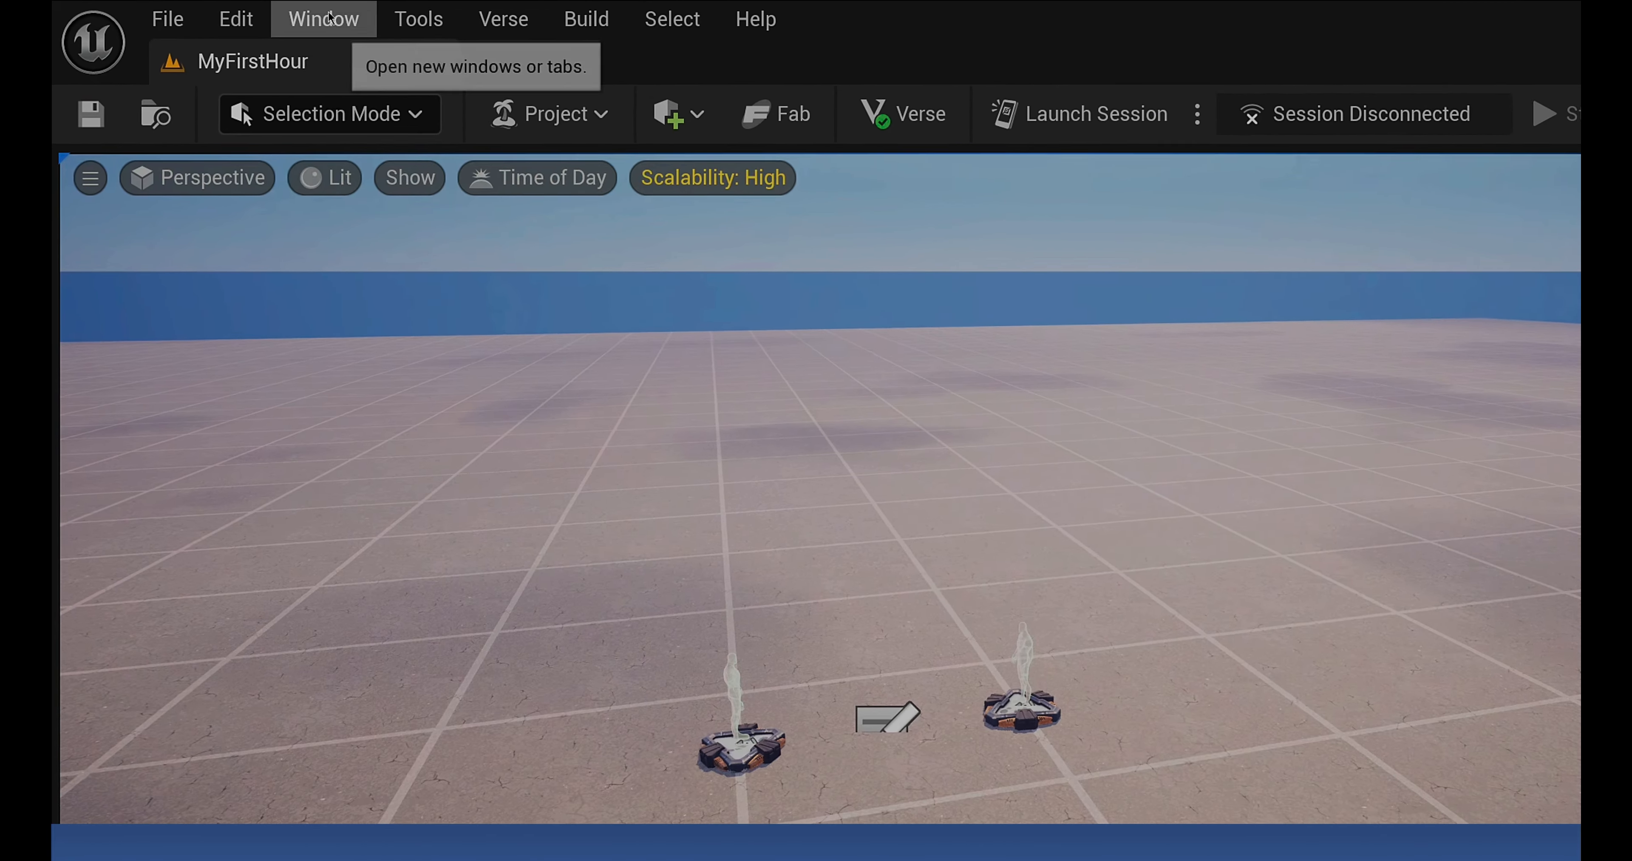
Reopen the closed scene list as Outliner 1.
left_click(196, 9)
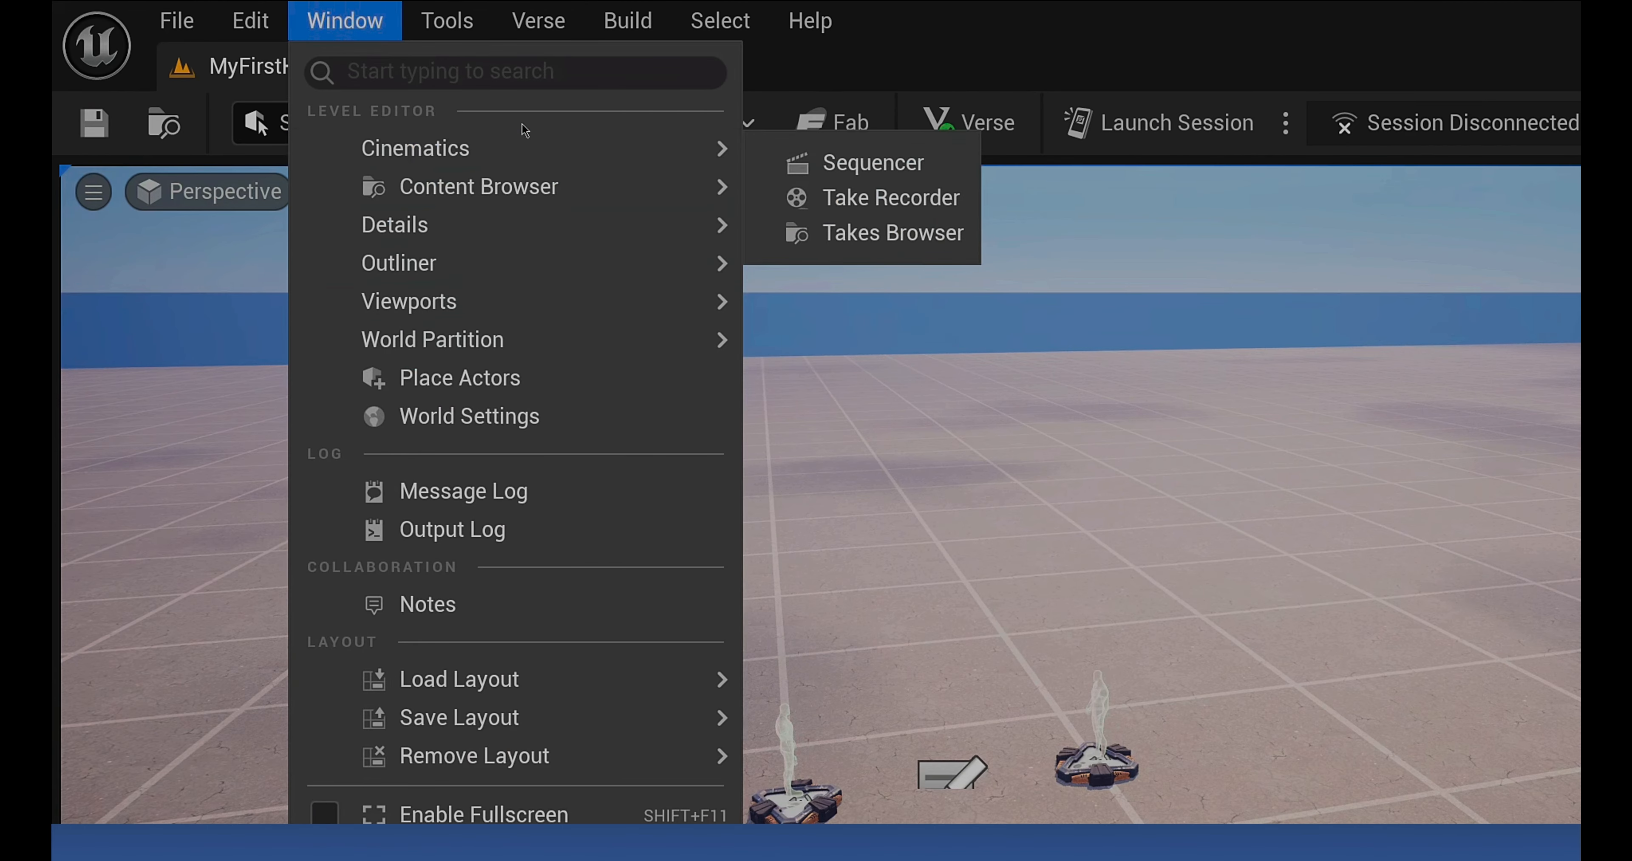
mouse_move(519, 184)
mouse_move(517, 263)
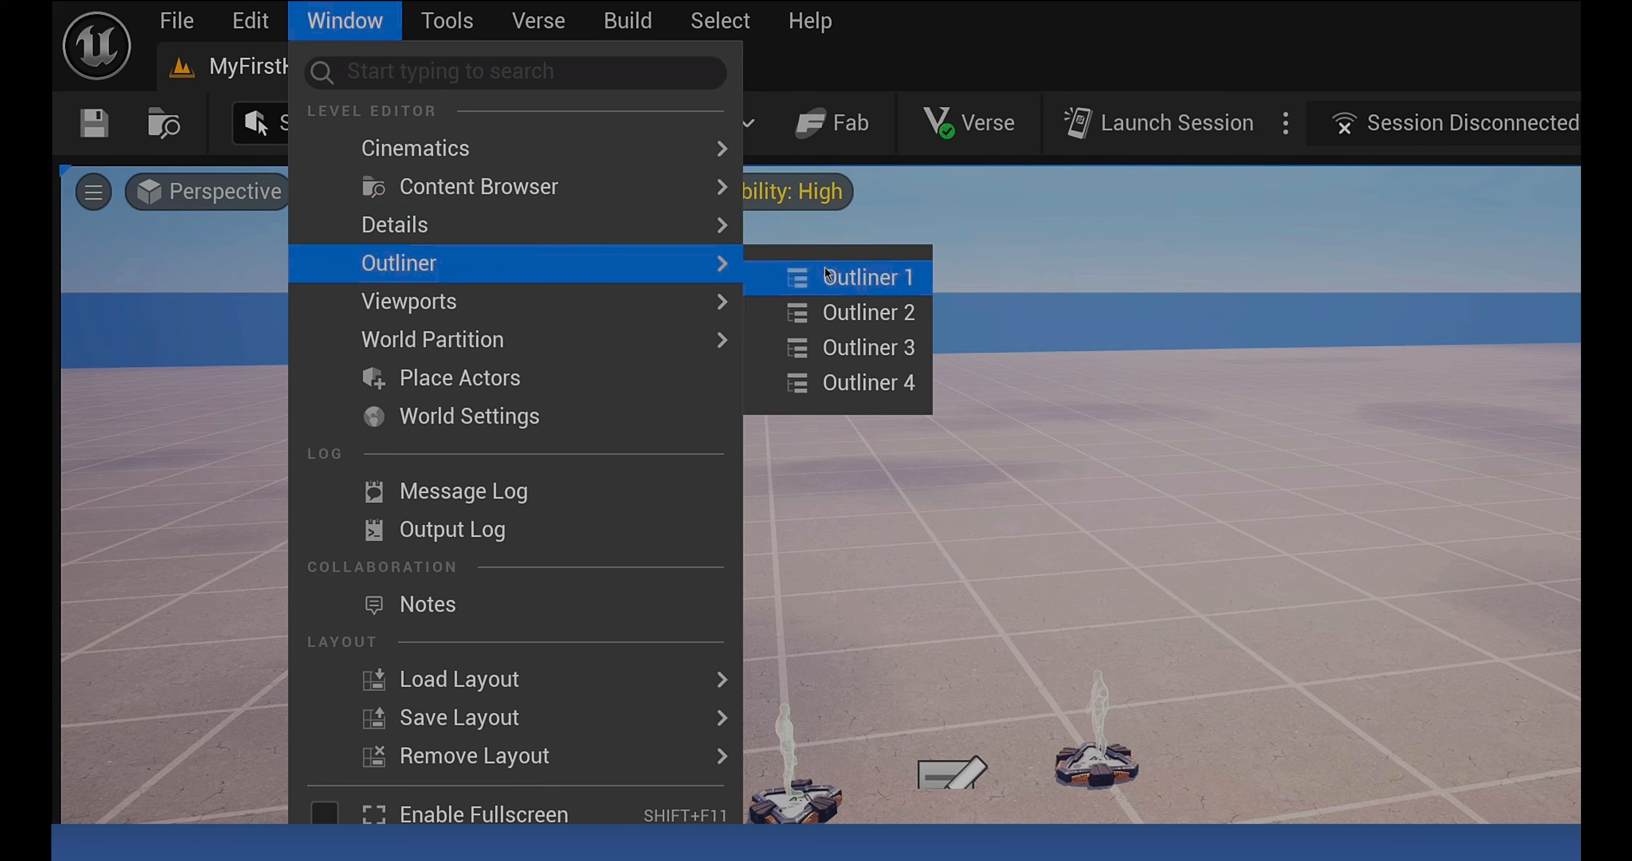
left_click(849, 276)
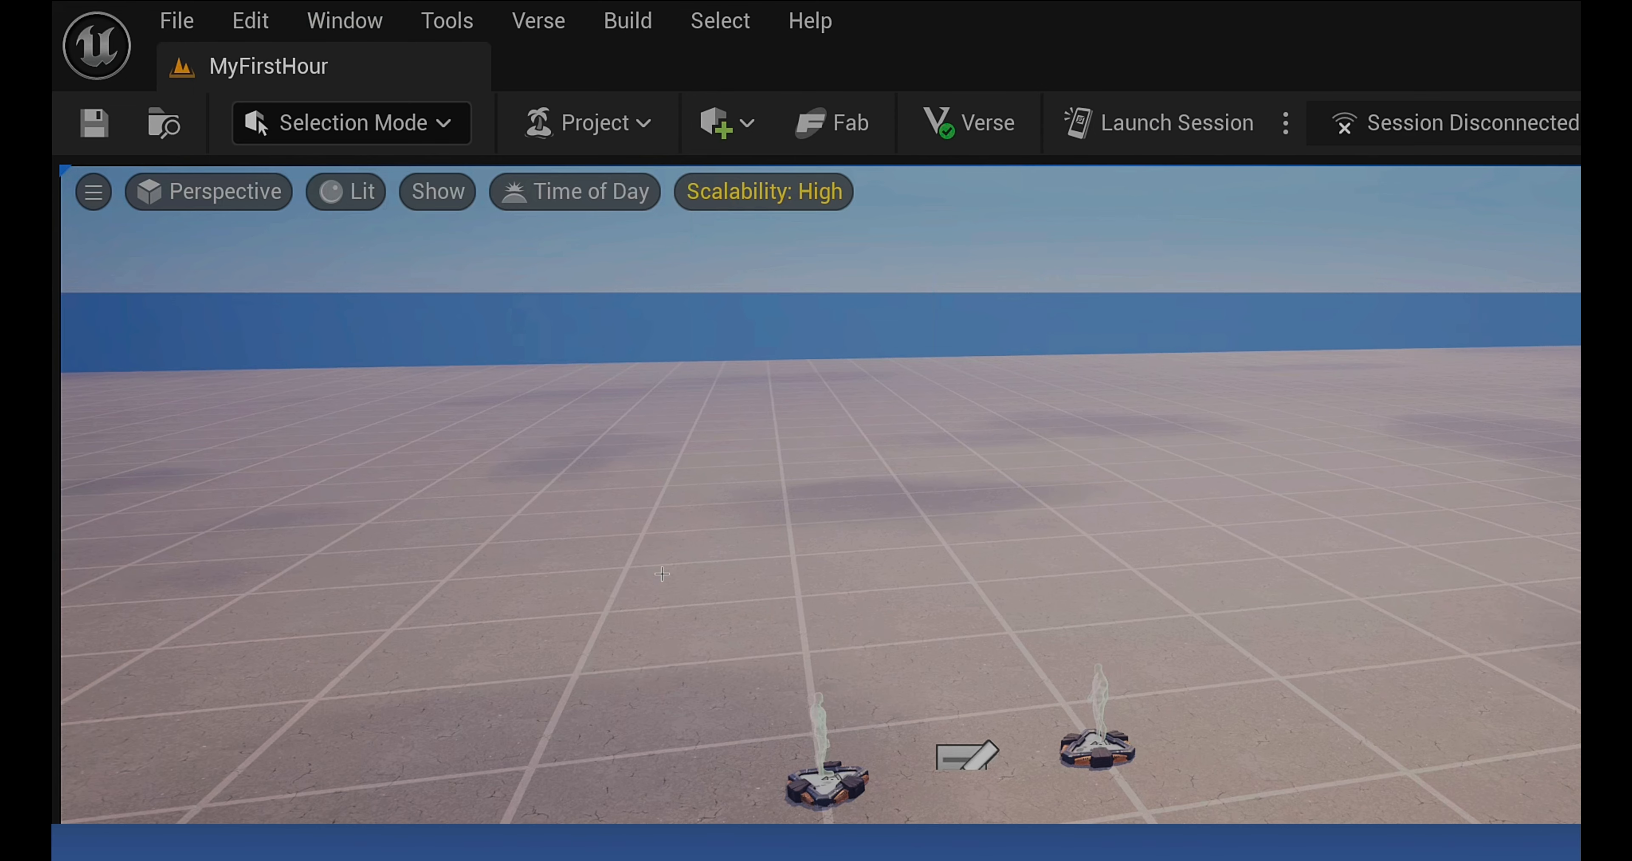
left_click(178, 22)
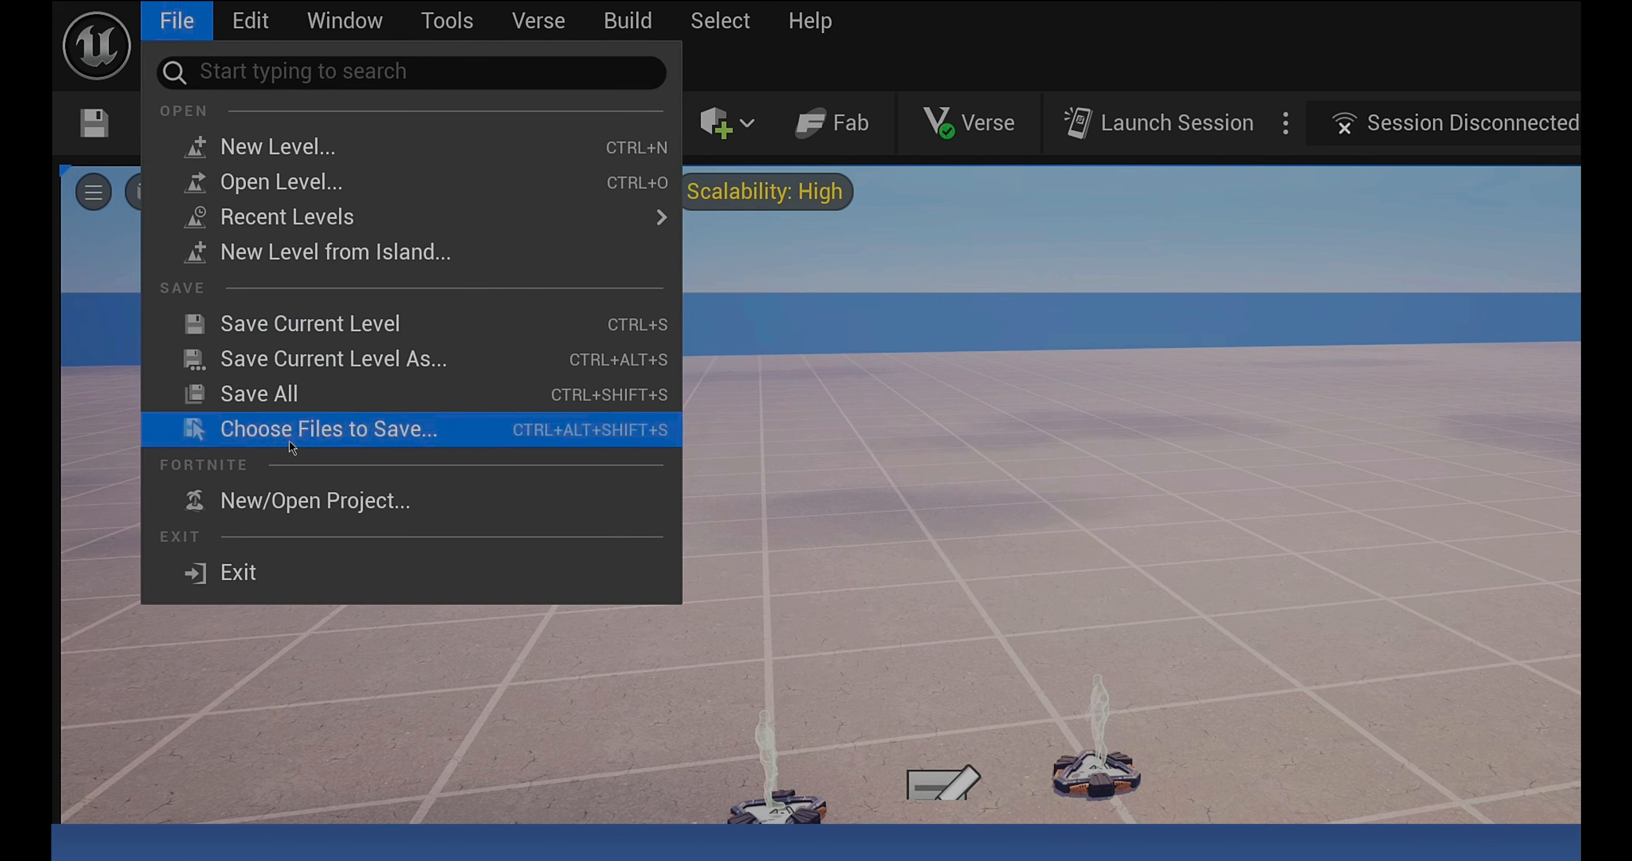
left_click(247, 31)
left_click(253, 26)
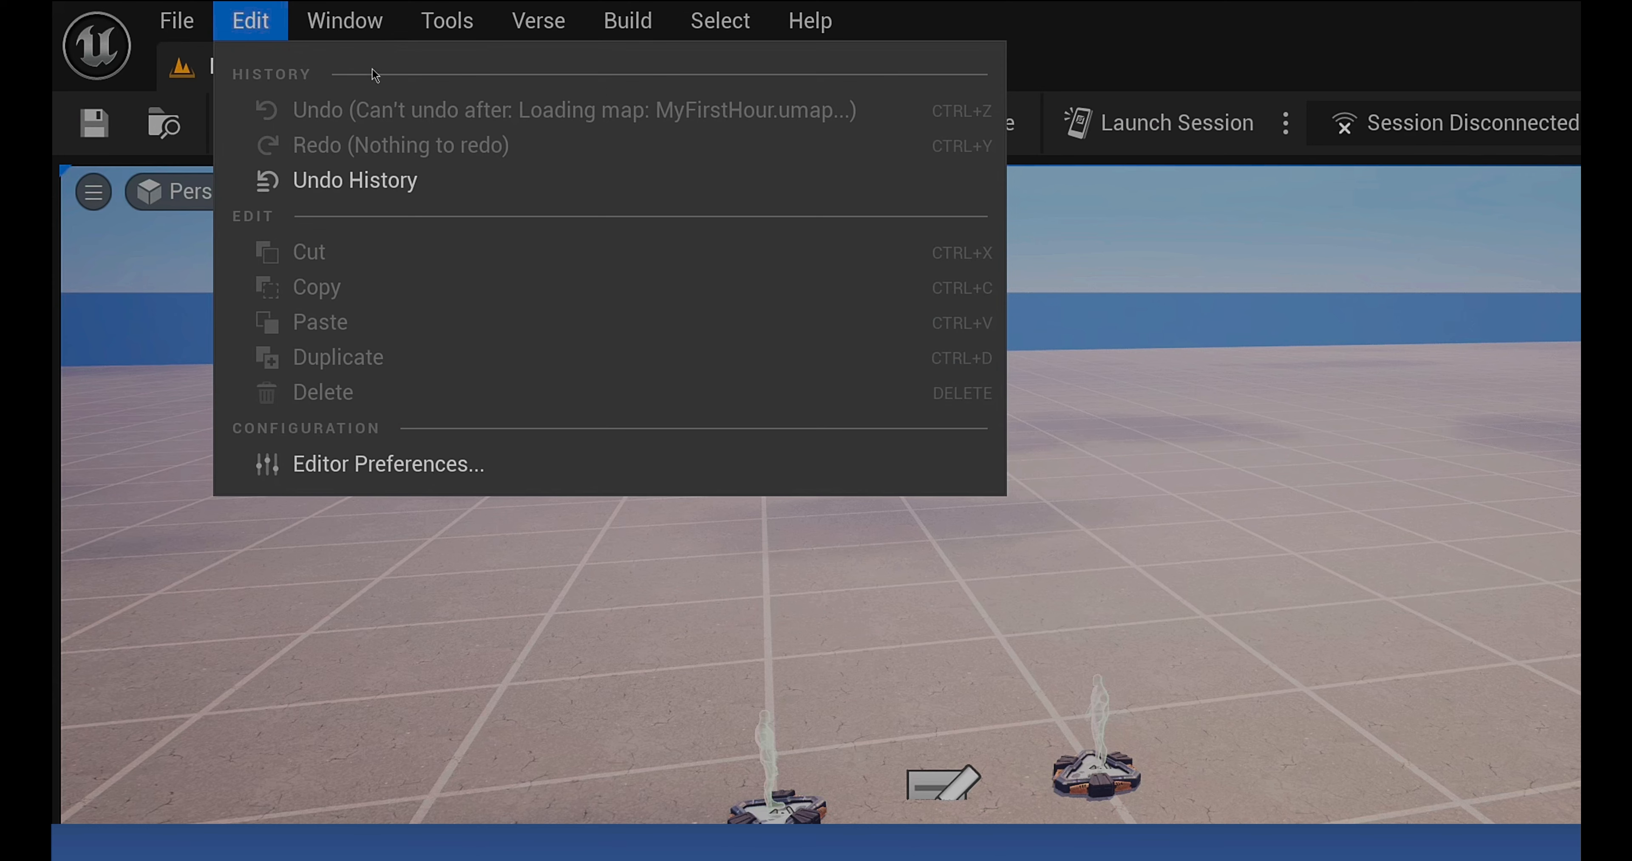
Restore the workspace by loading the Default Editor Layout.
mouse_move(345, 20)
mouse_move(400, 147)
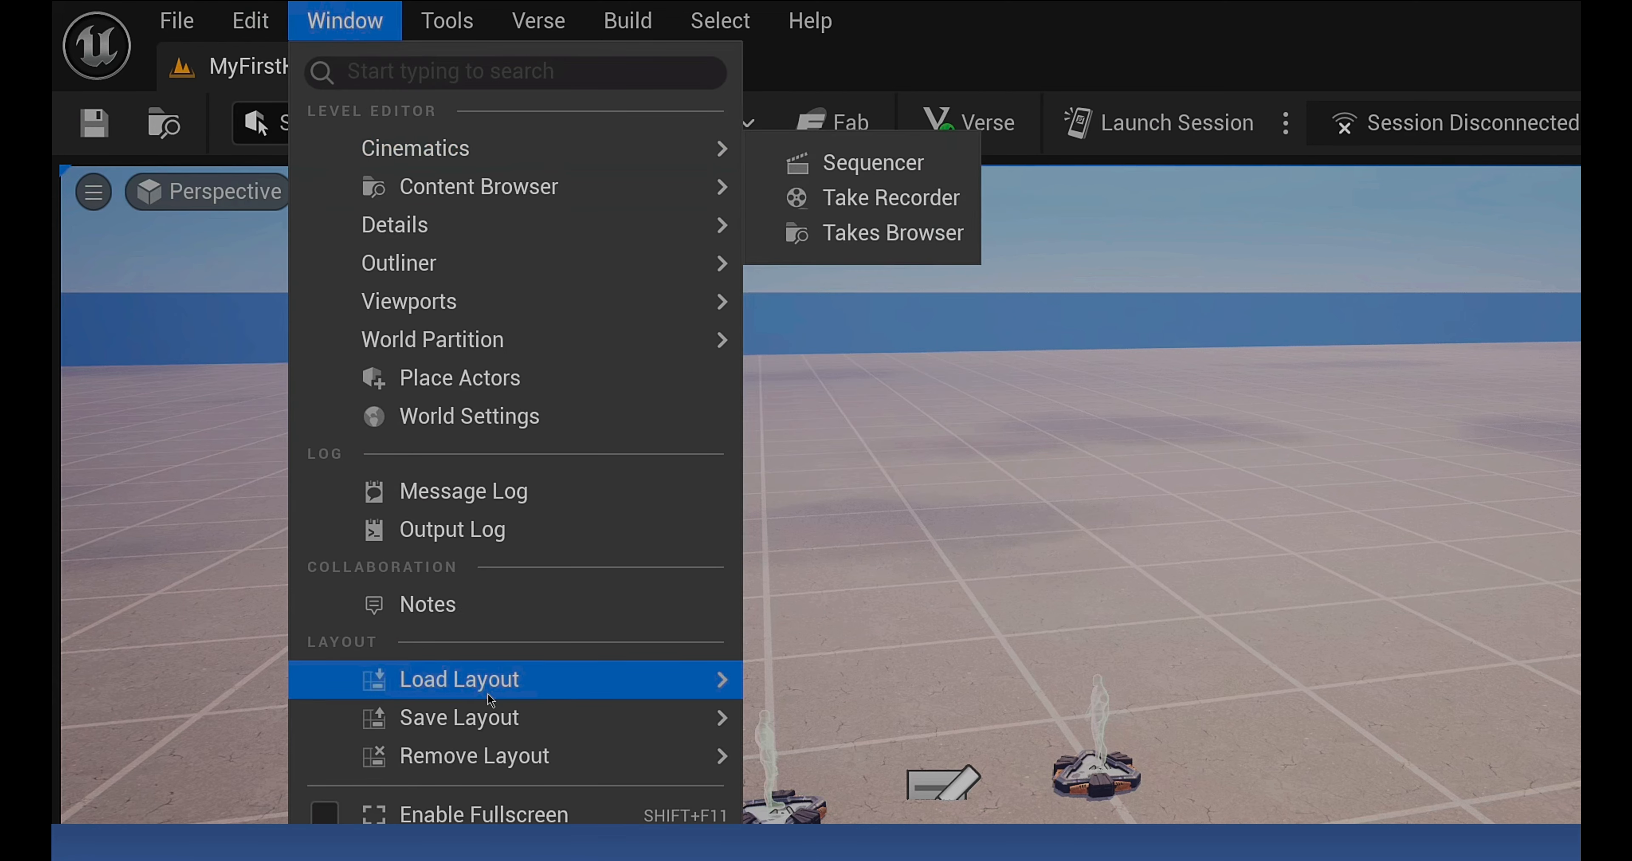
mouse_move(612, 671)
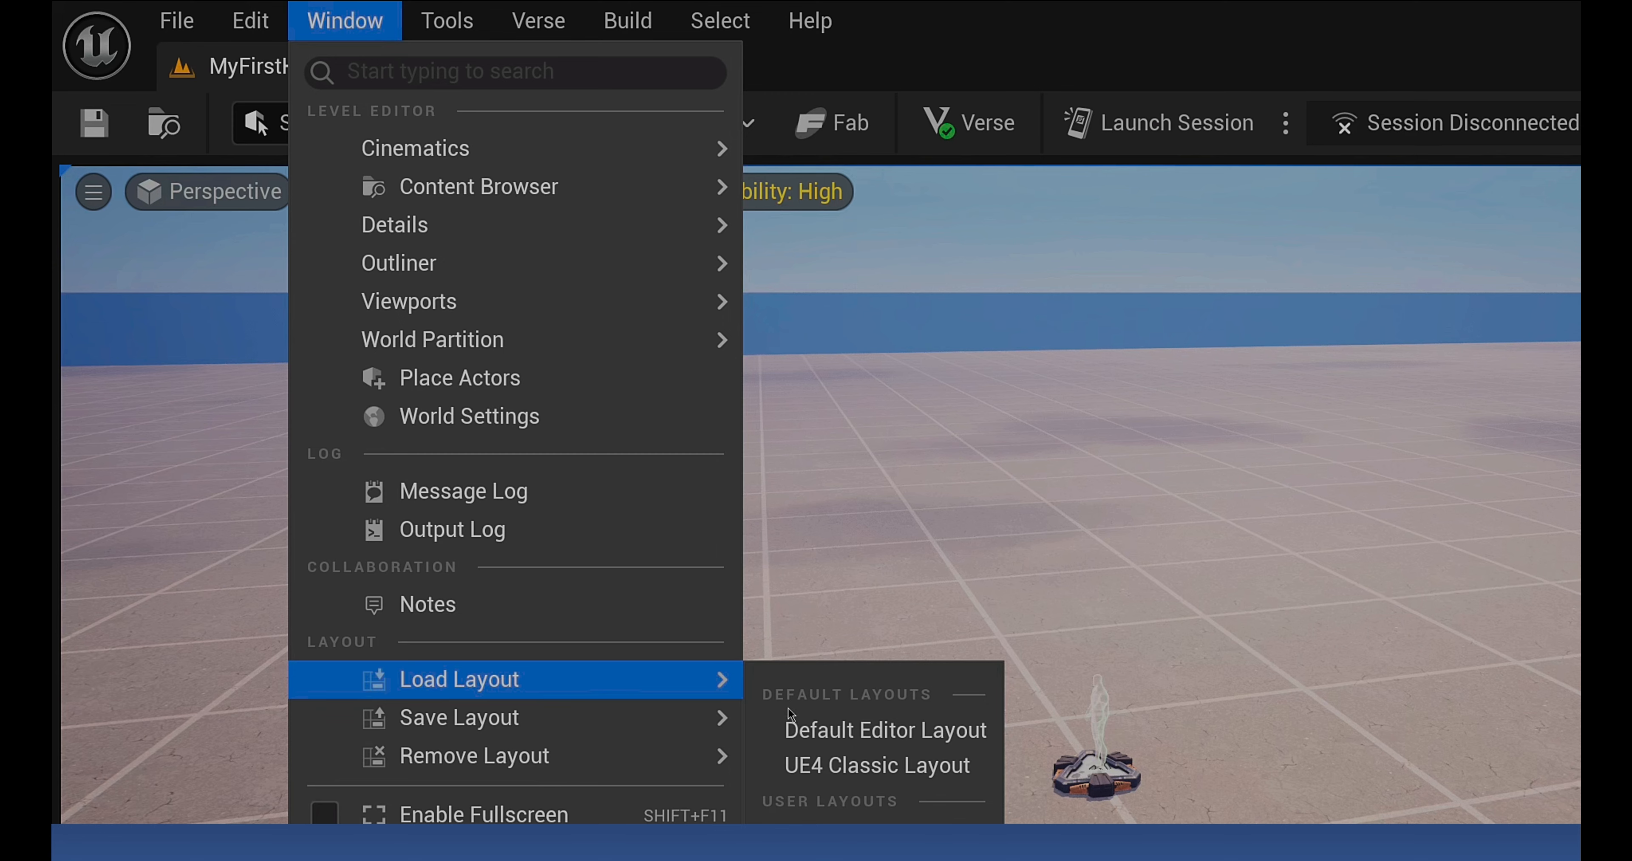
left_click(789, 728)
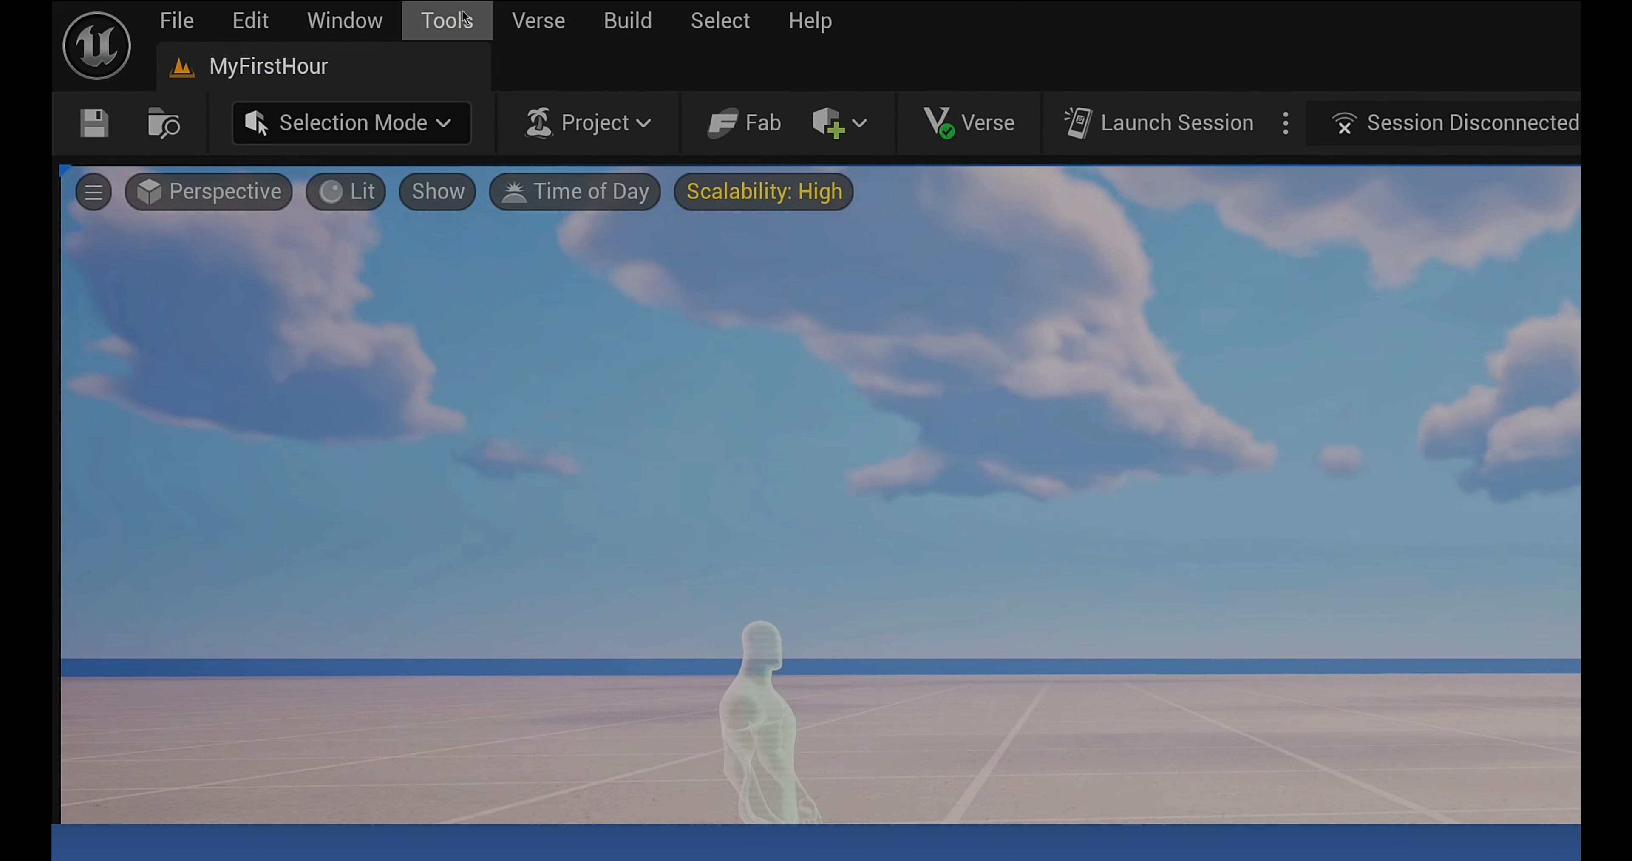
left_click(465, 19)
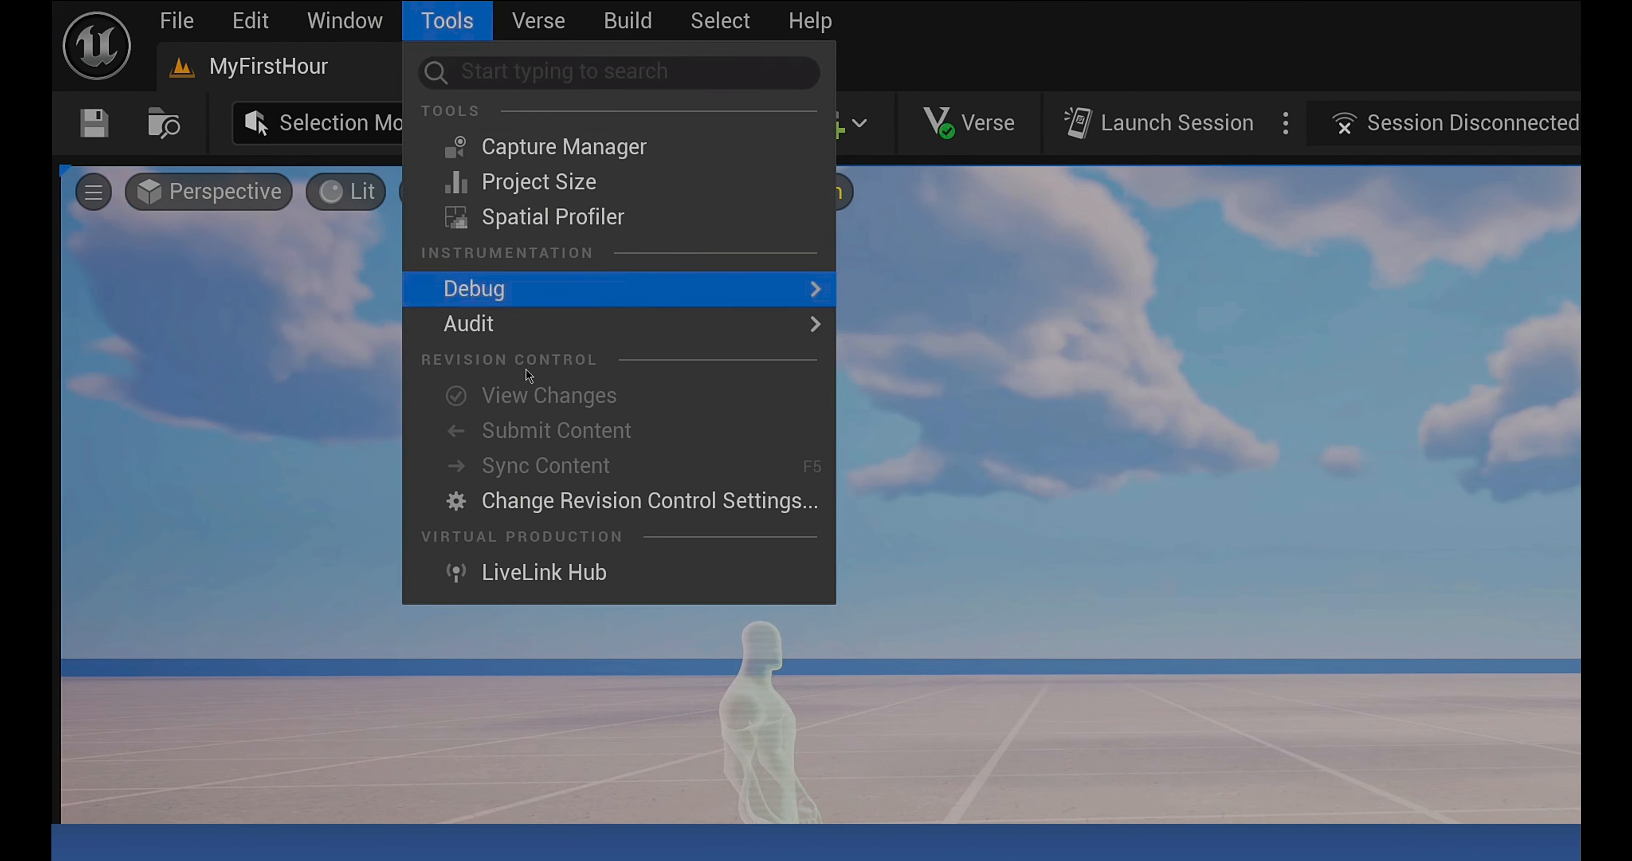
left_click(538, 21)
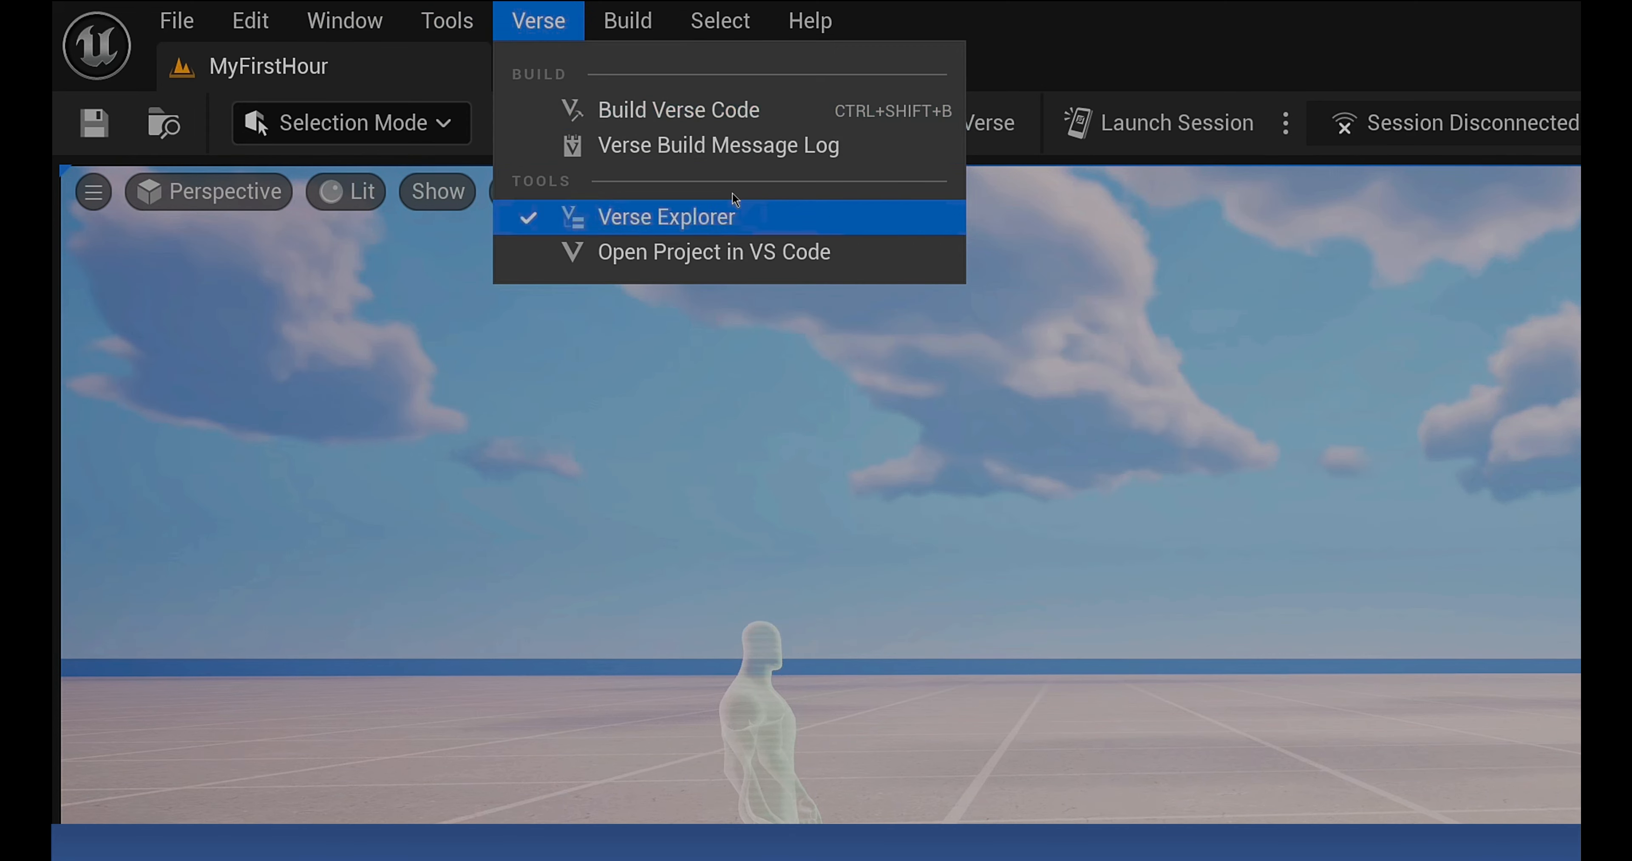
mouse_move(641, 19)
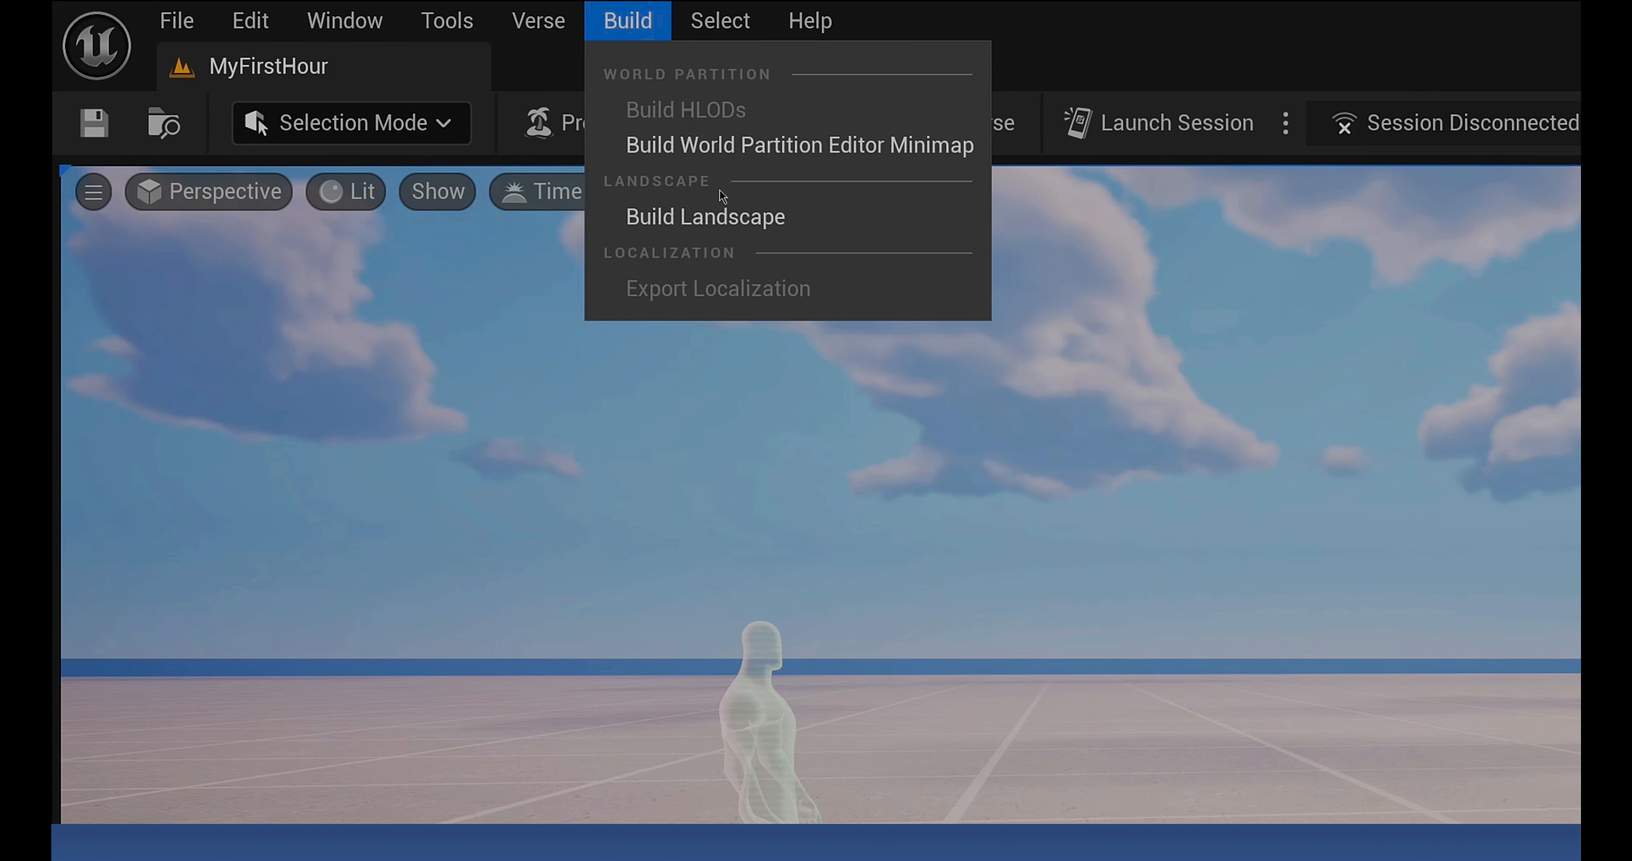
mouse_move(722, 20)
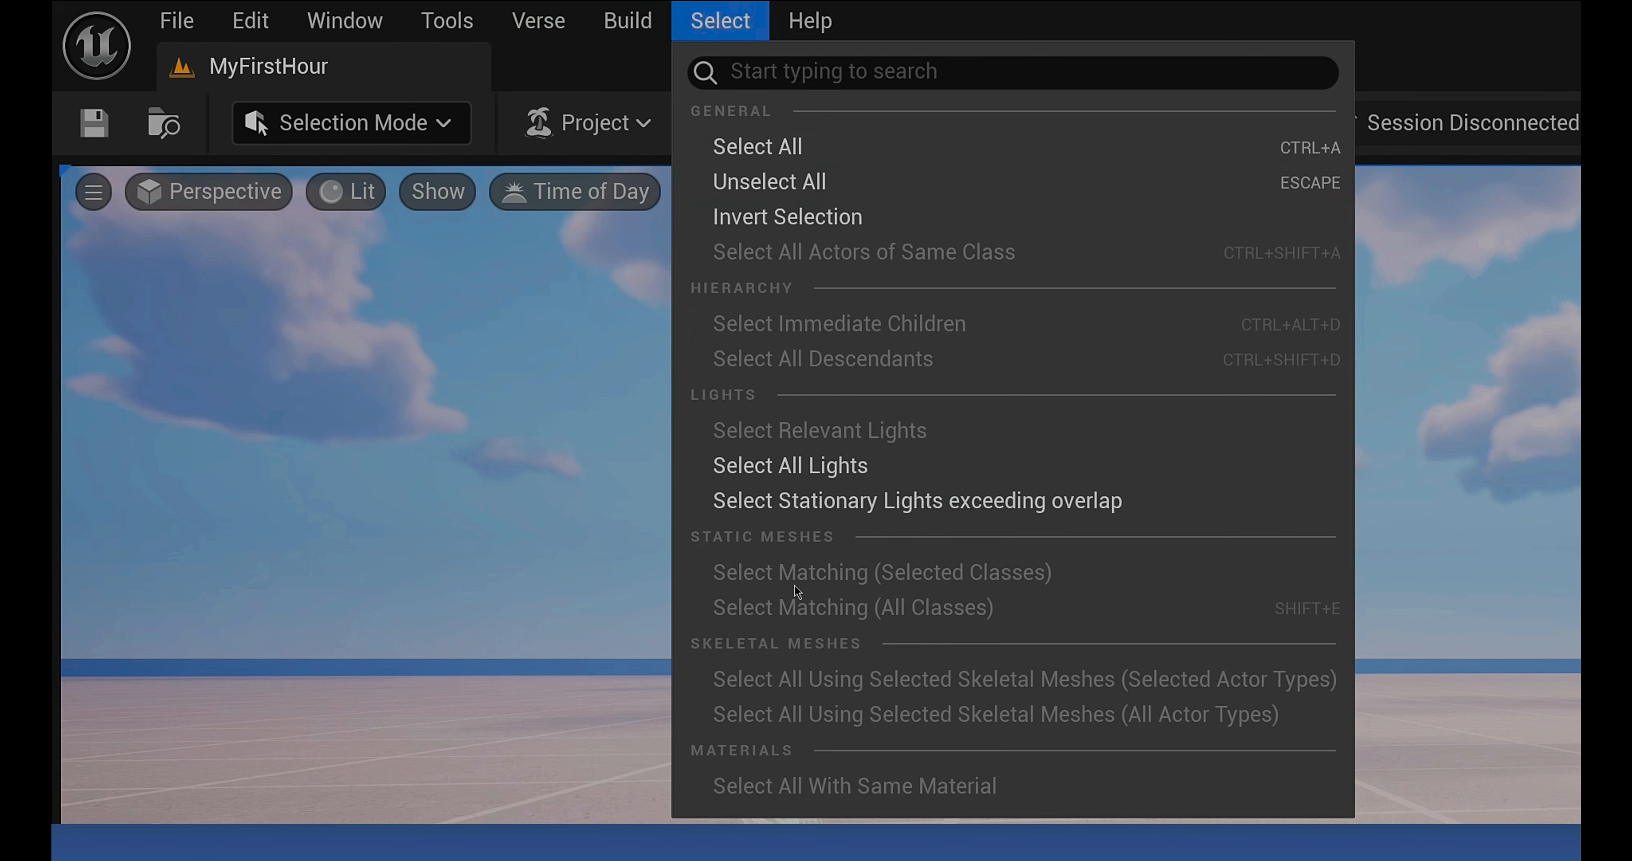
Review the Help commands and bring up the project's content folder.
mouse_move(830, 6)
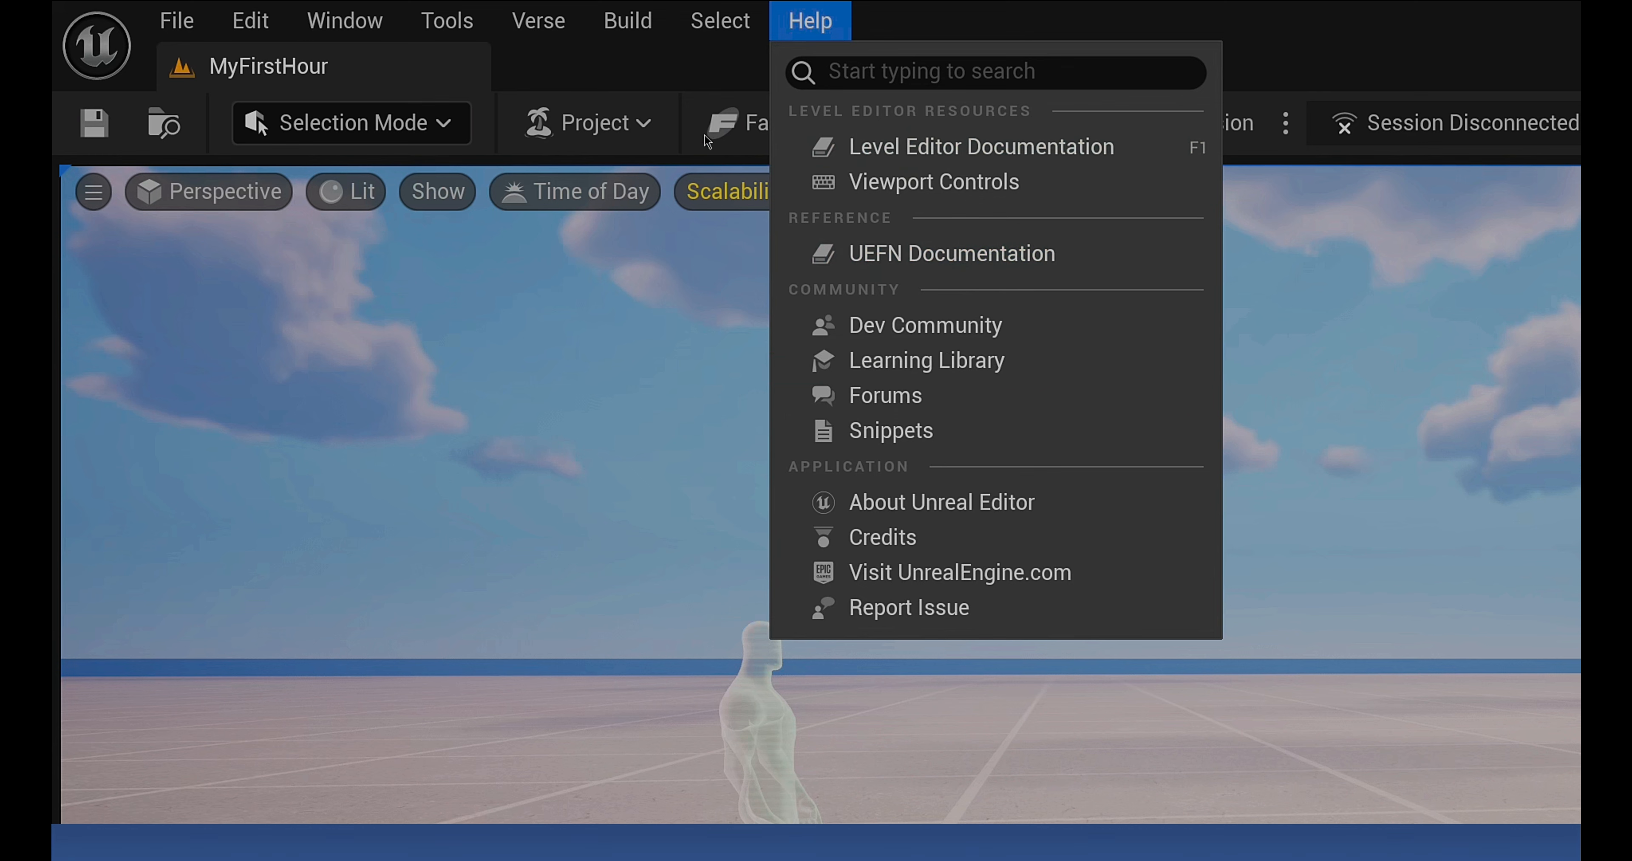
left_click(1377, 9)
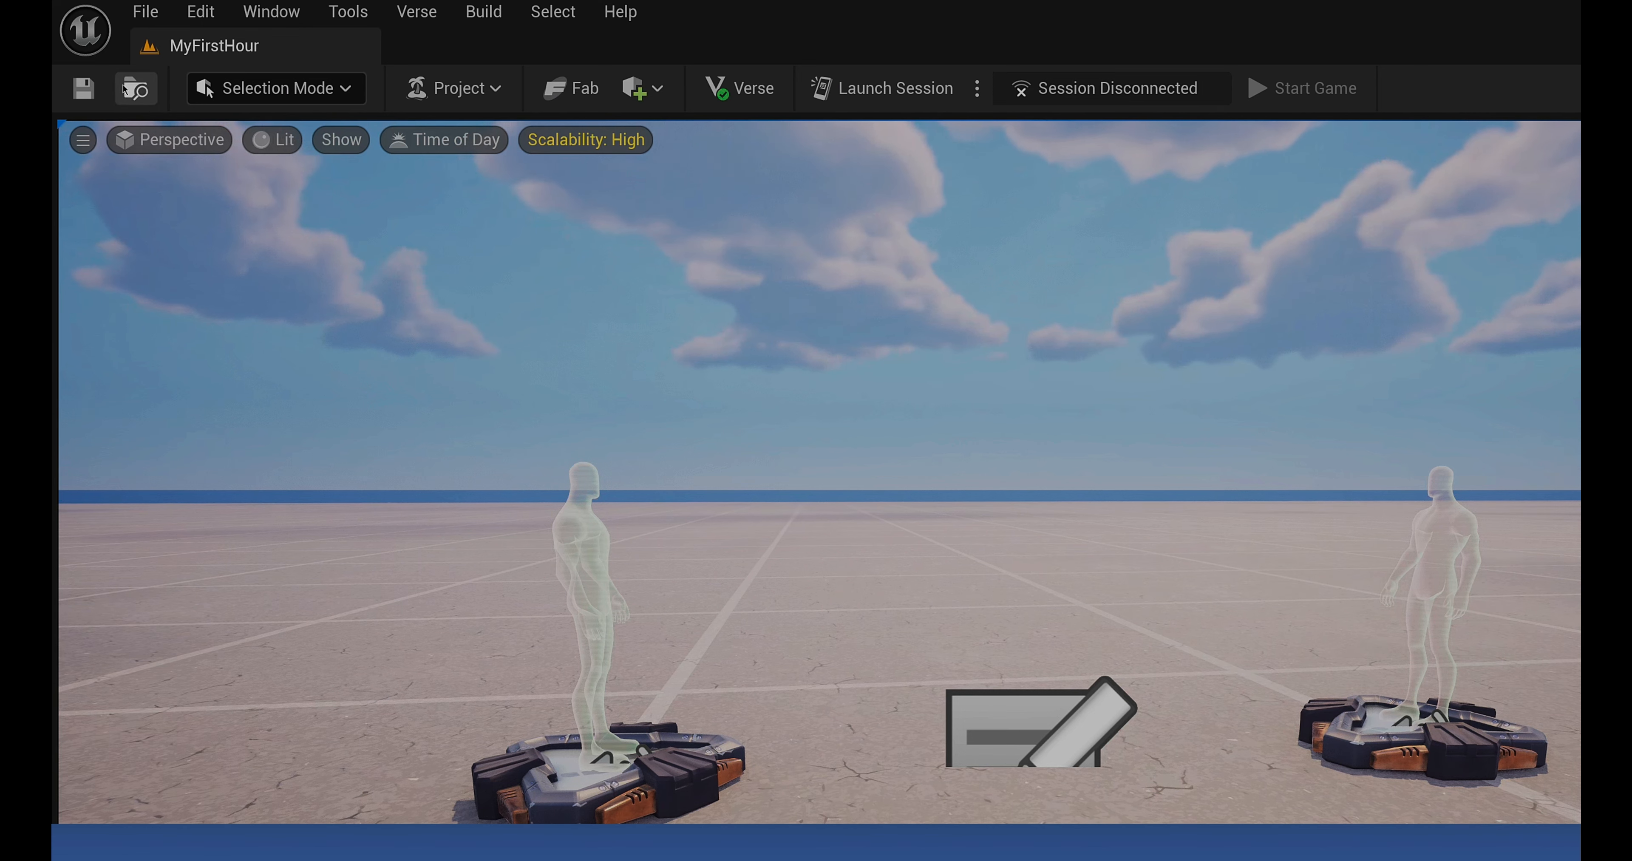
left_click(136, 89)
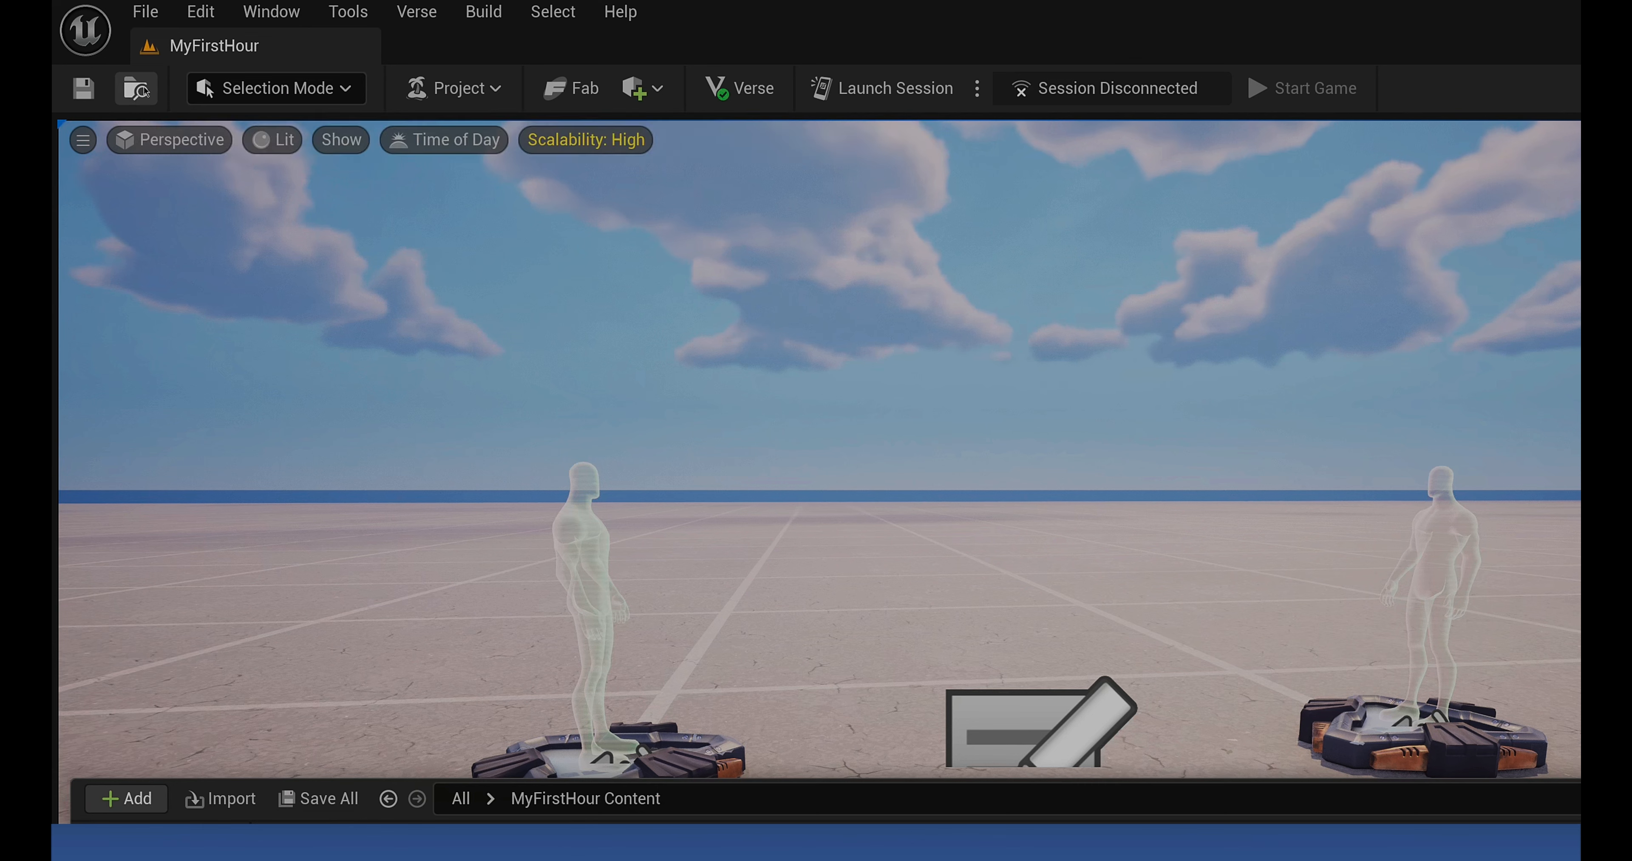
Explore the Landscape, Foliage, Modeling and Animation editing modes, and return to Selection mode.
left_click(314, 89)
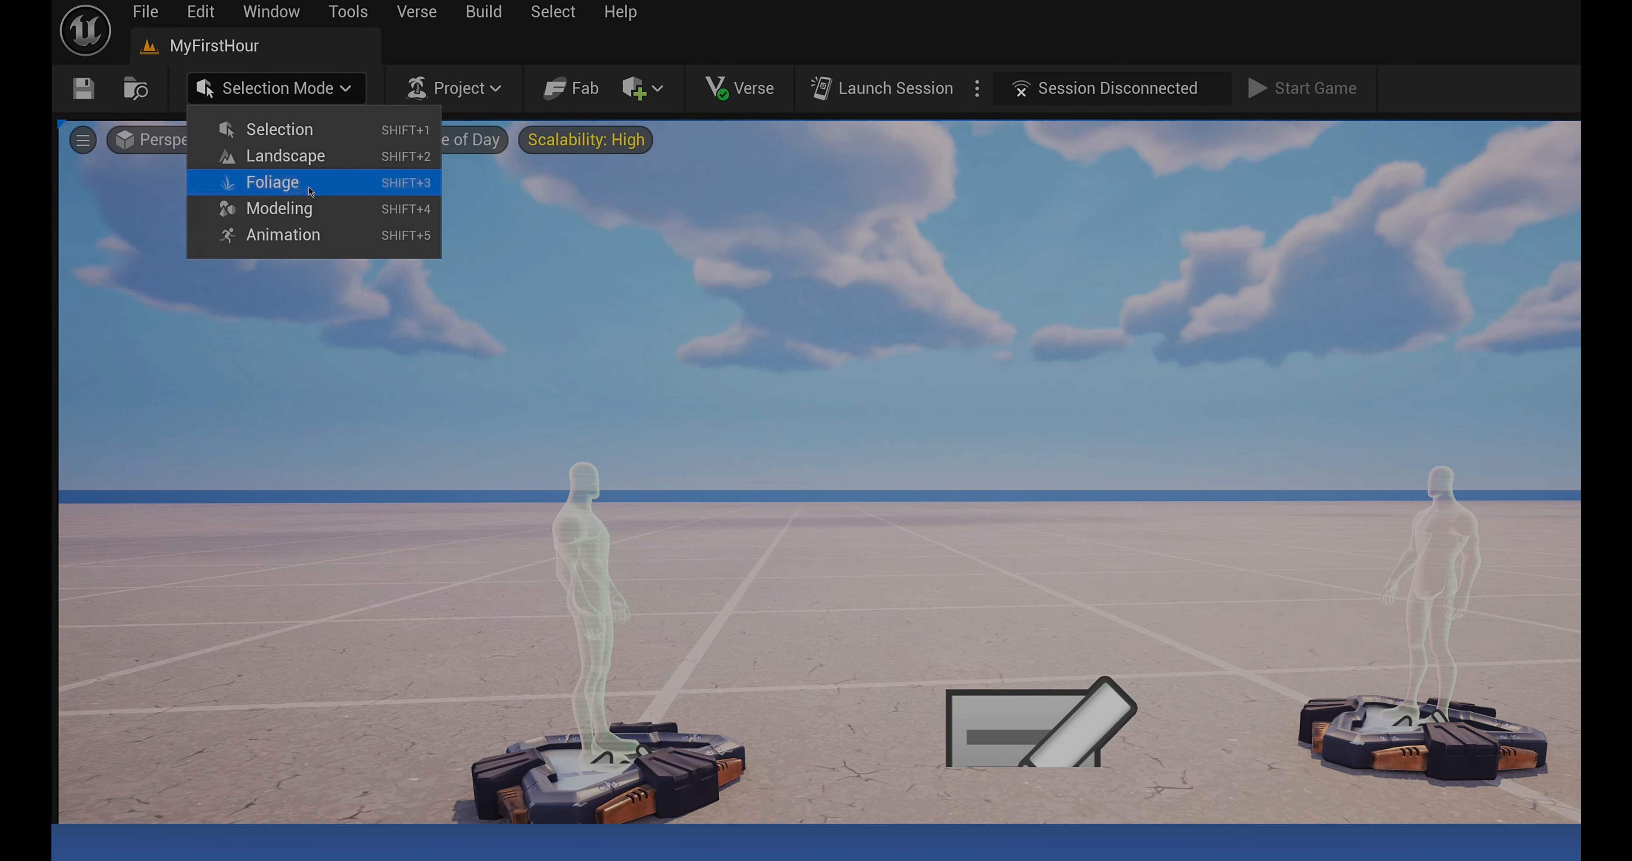
left_click(314, 158)
left_click(309, 90)
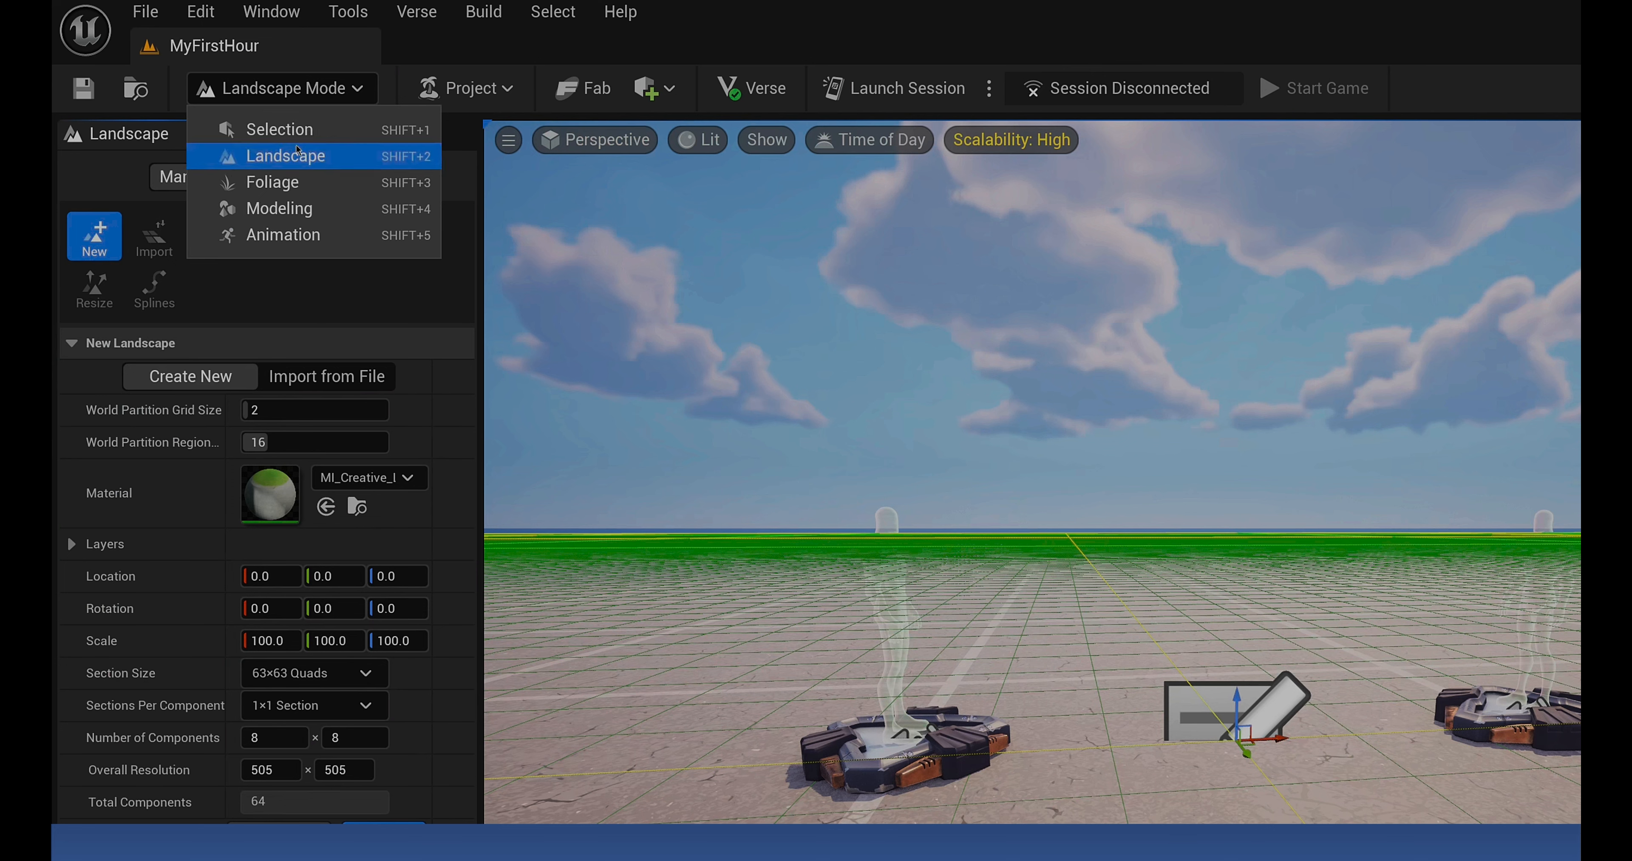
left_click(307, 178)
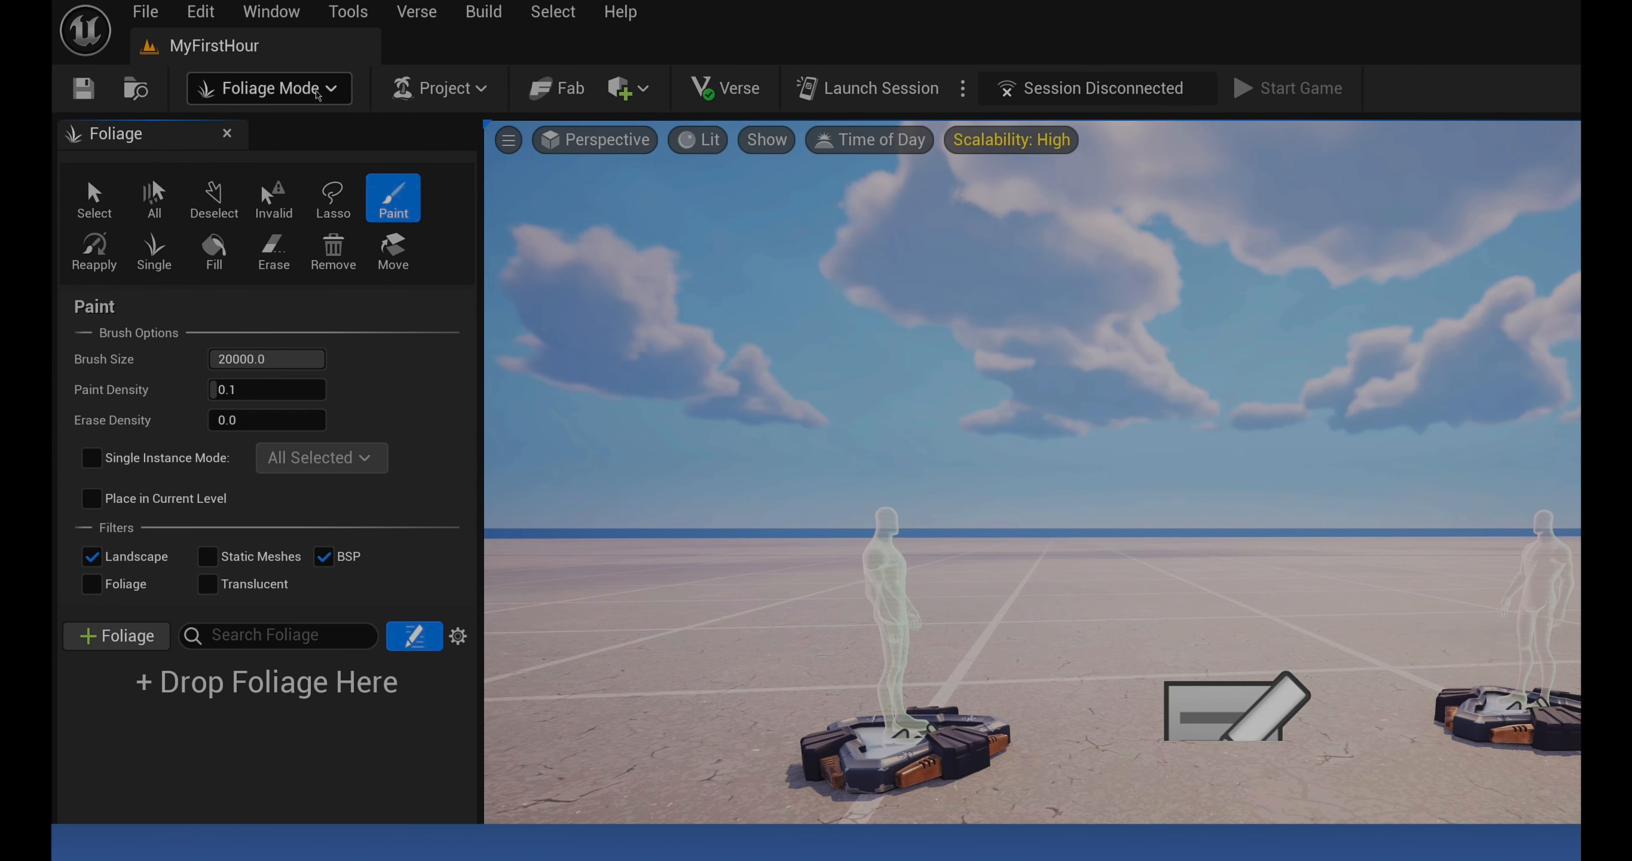
left_click(315, 93)
left_click(306, 209)
left_click(303, 90)
left_click(300, 236)
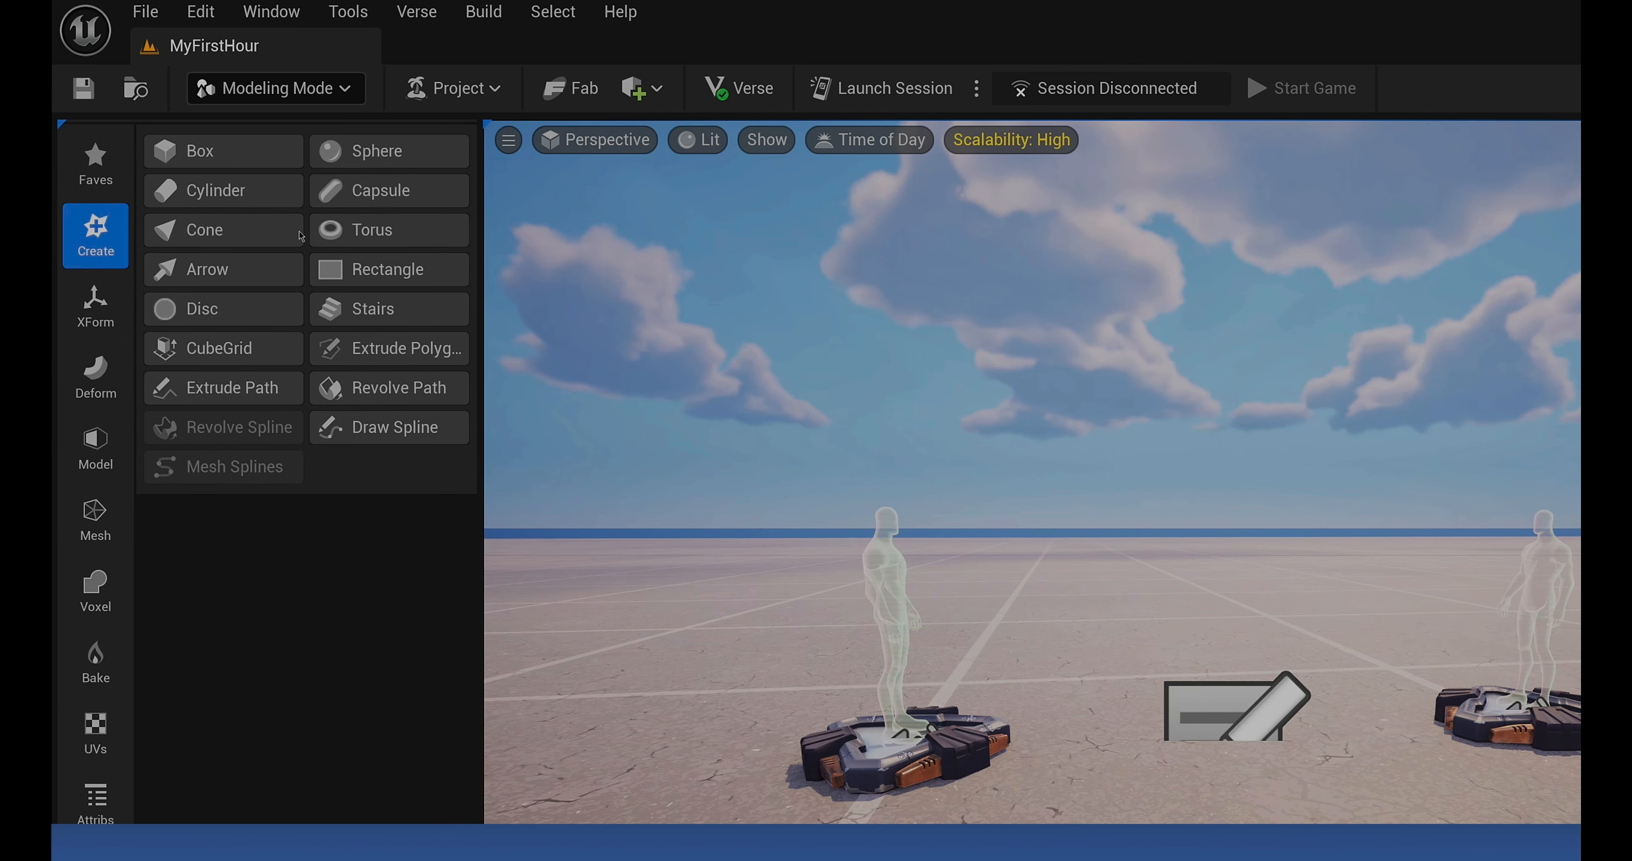
left_click(298, 89)
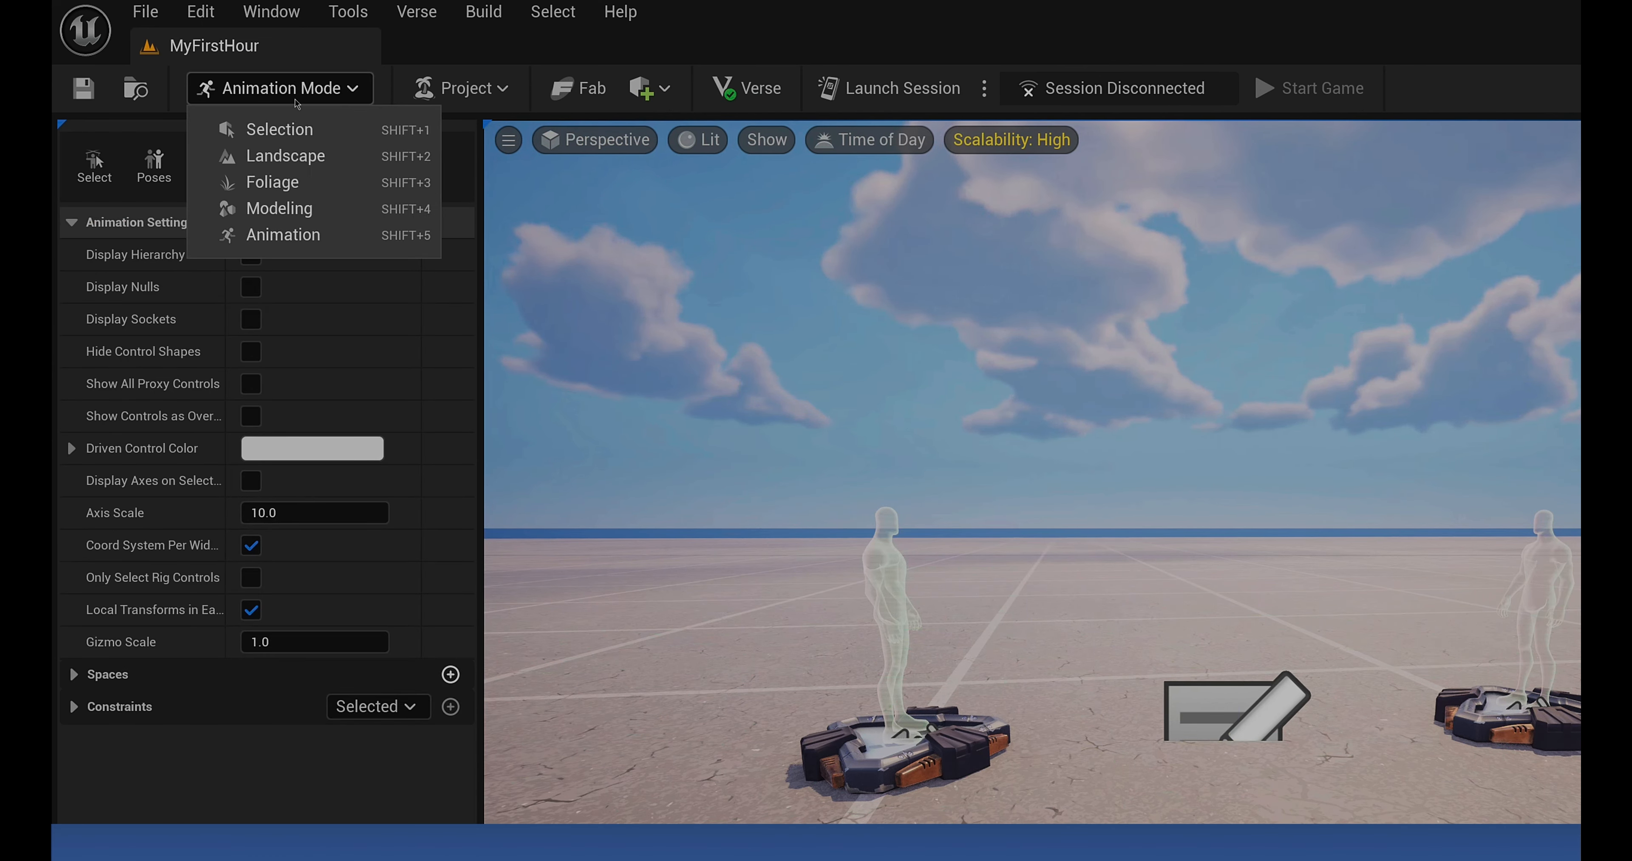
left_click(296, 128)
Examine the Project commands and the Place Actors categories, and open the Fab asset library.
left_click(462, 92)
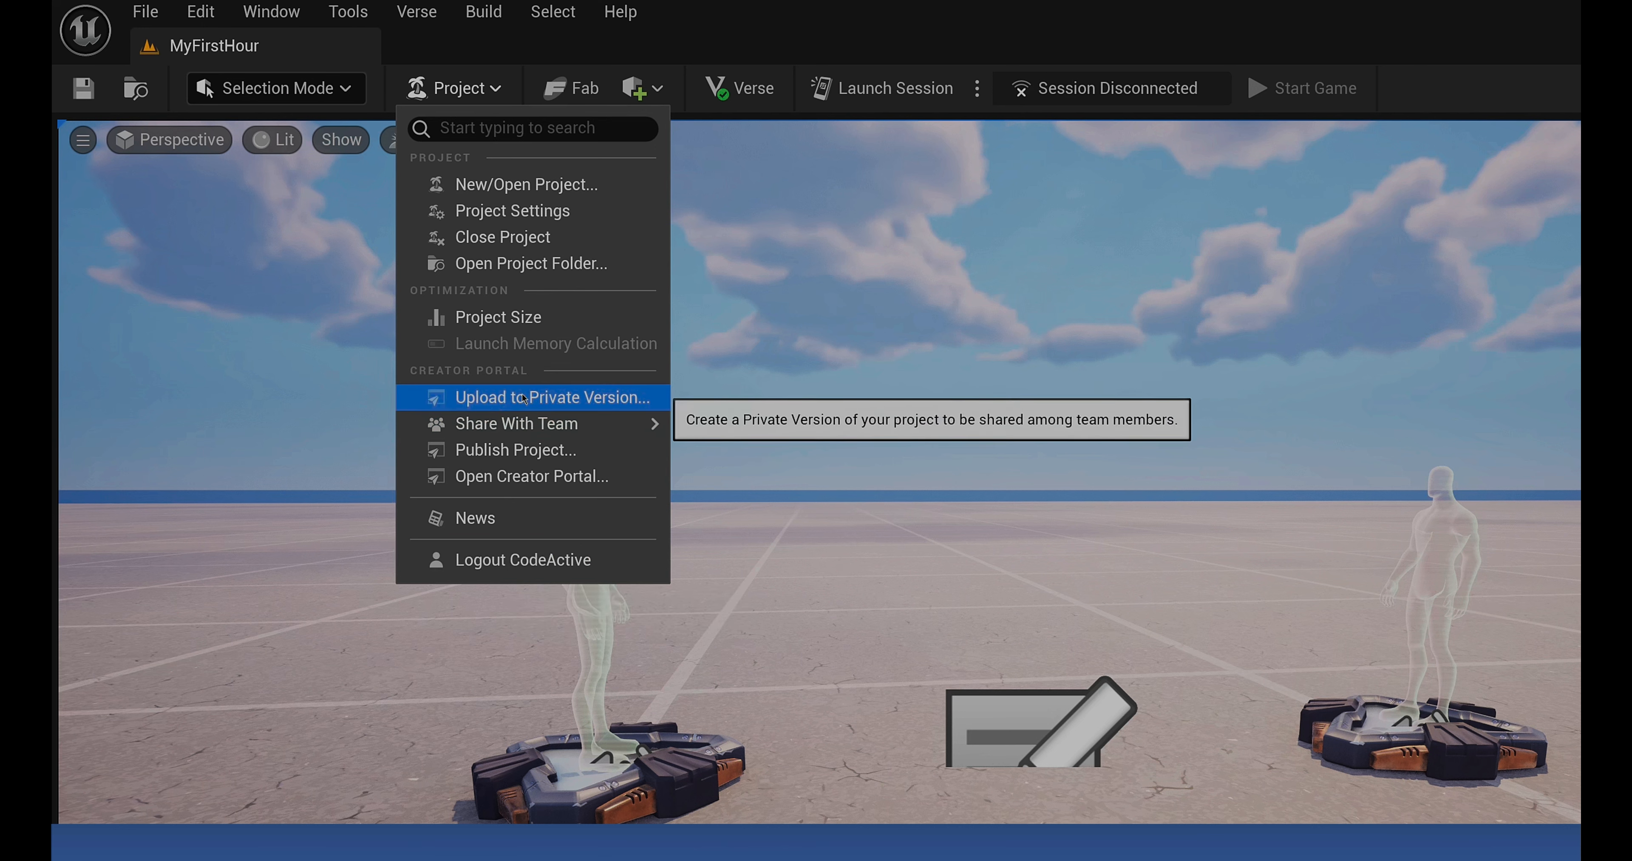
left_click(640, 88)
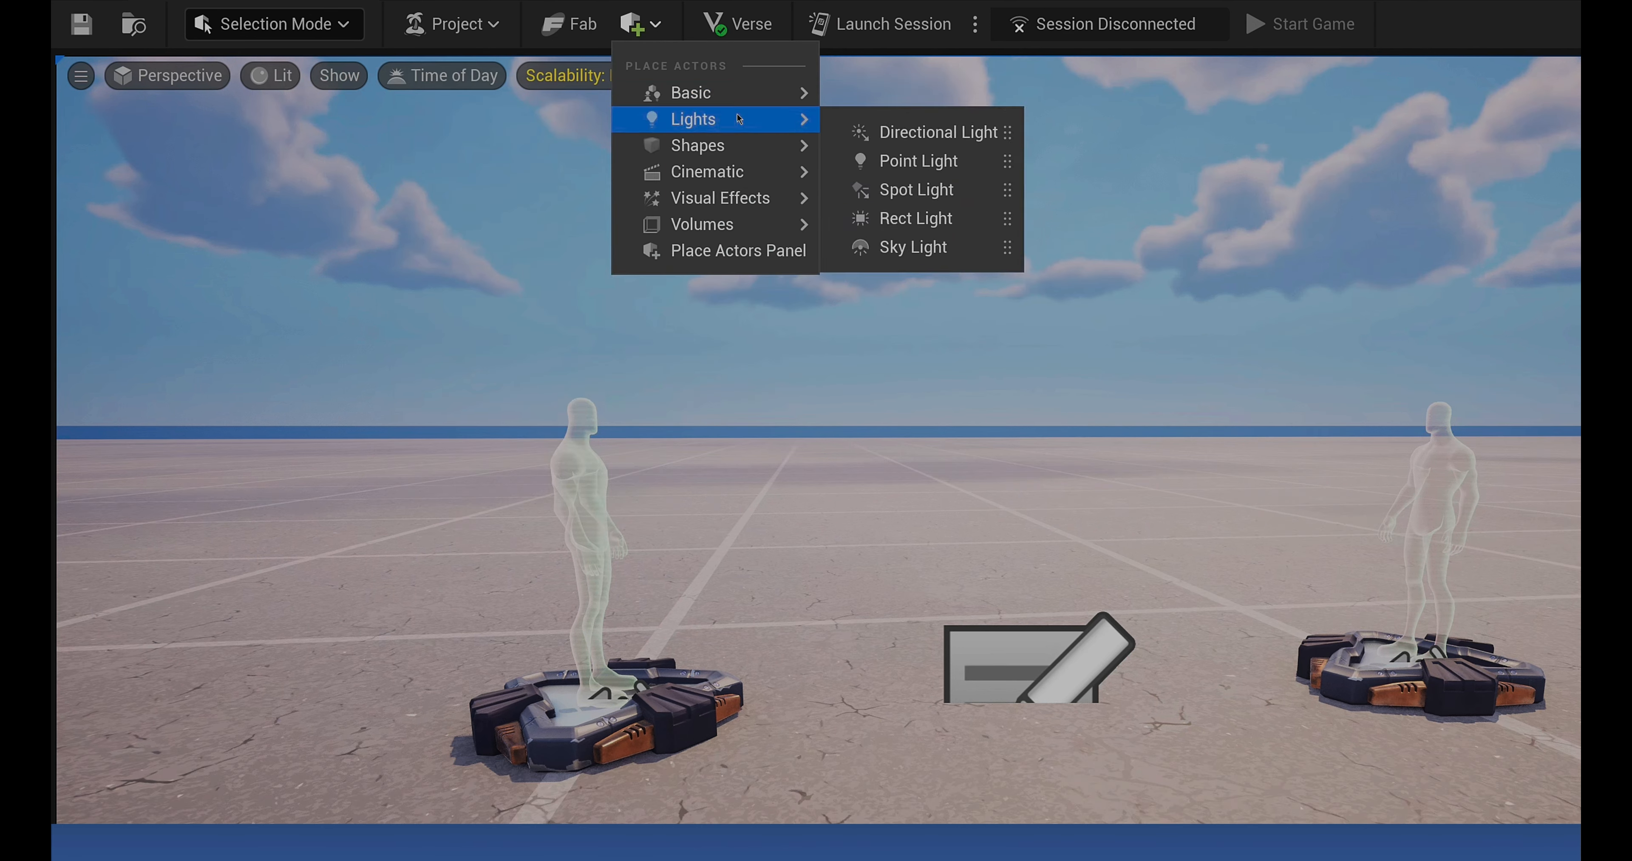
mouse_move(742, 167)
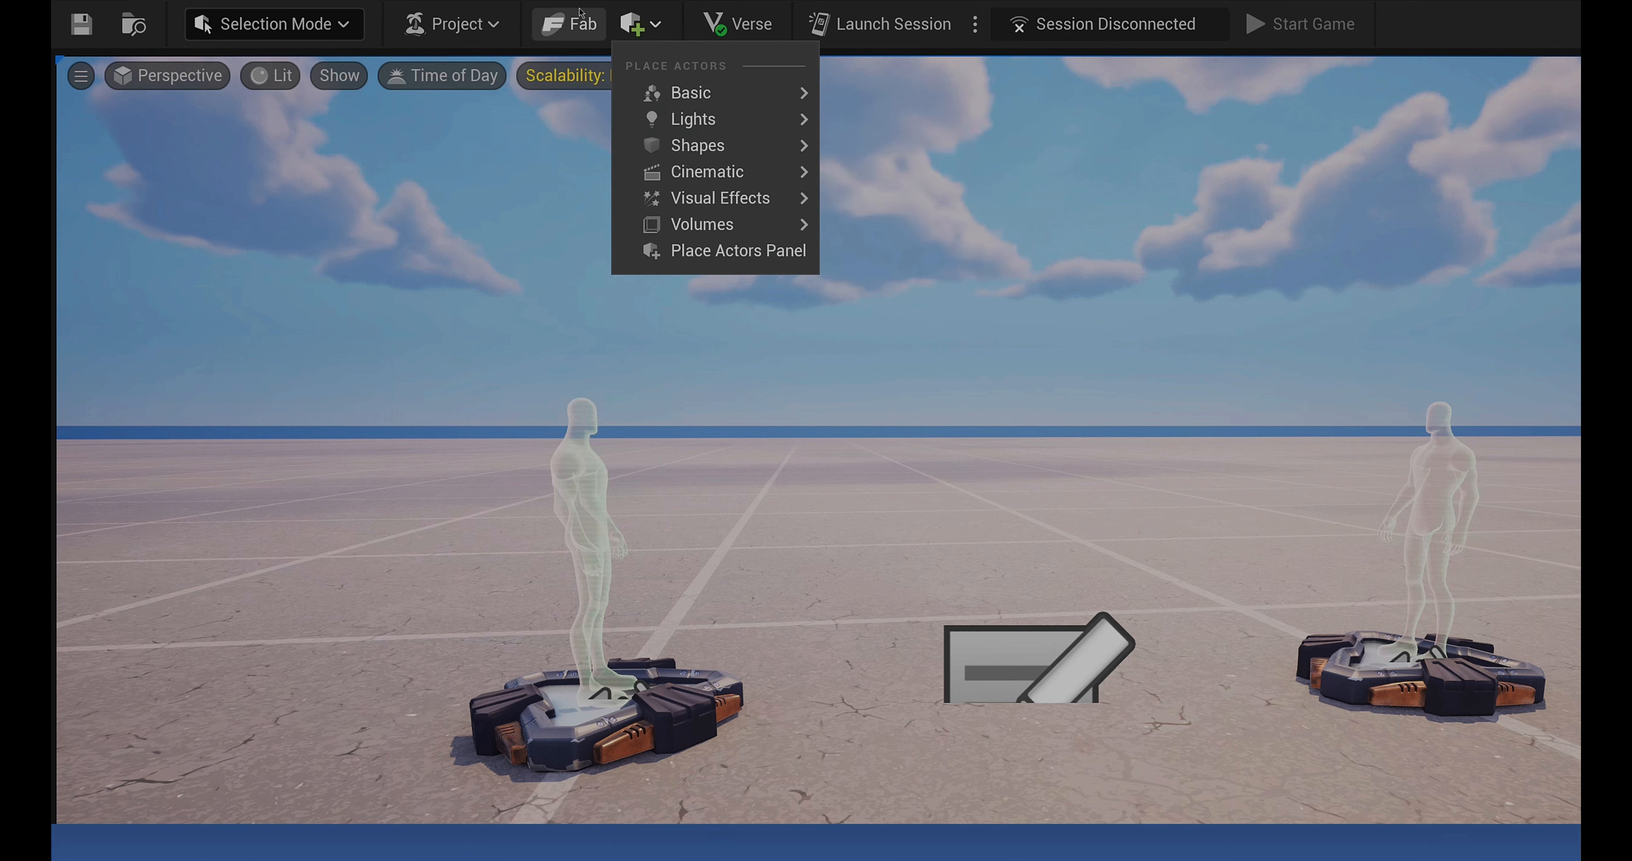
left_click(568, 24)
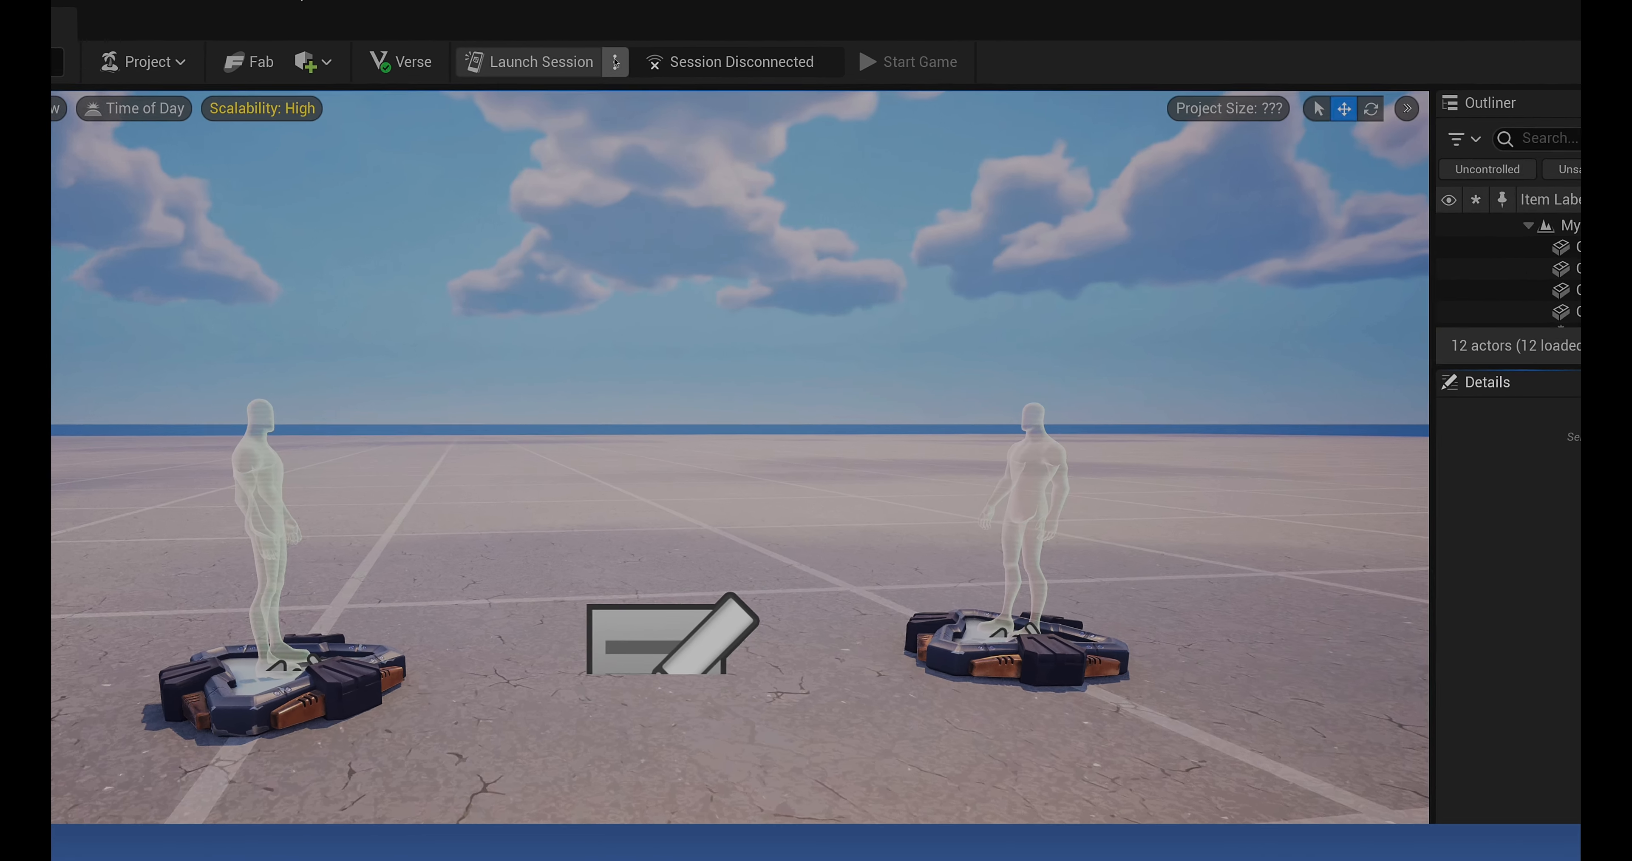
Review the session launch options and toggle Auto Start Game.
left_click(666, 60)
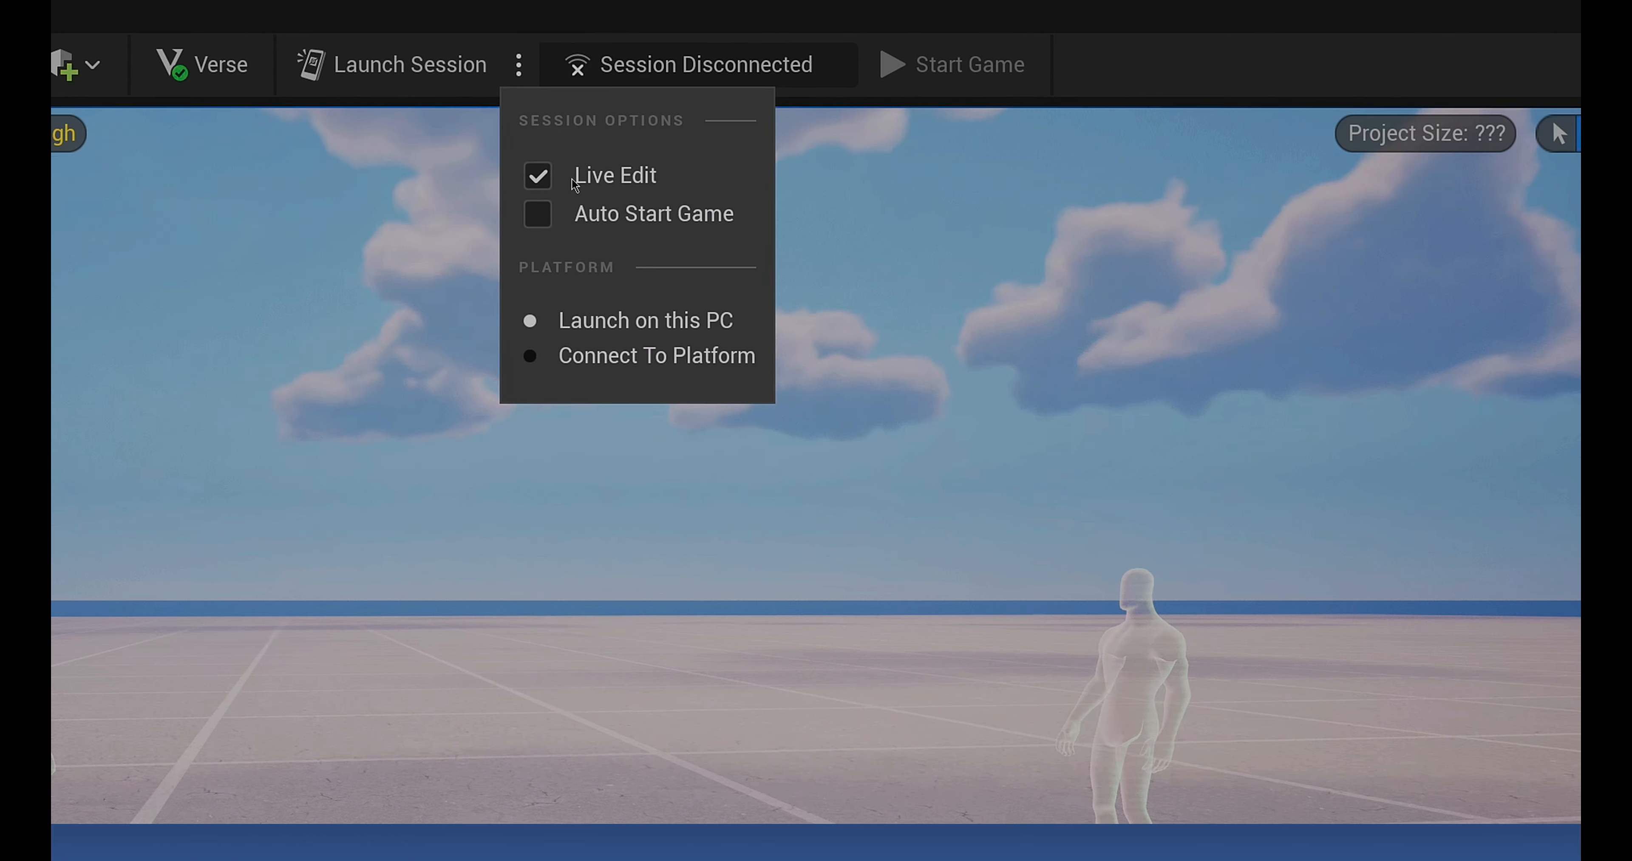
left_click(539, 216)
left_click(695, 51)
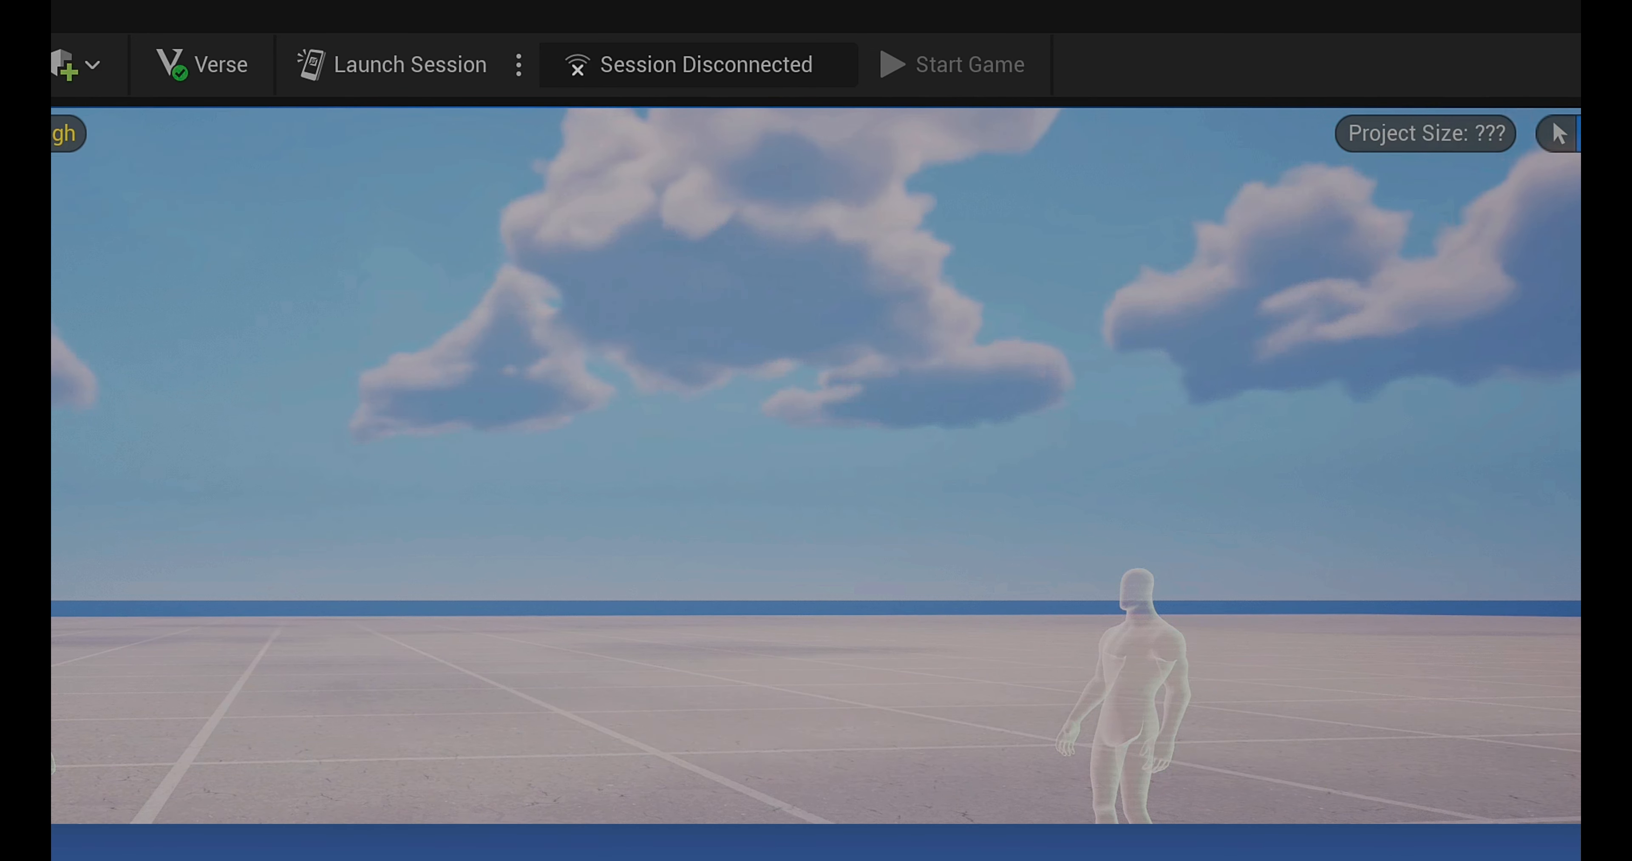
Set the engine scalability to Low in the editor settings.
left_click_drag(1628, 291, 1382, 291)
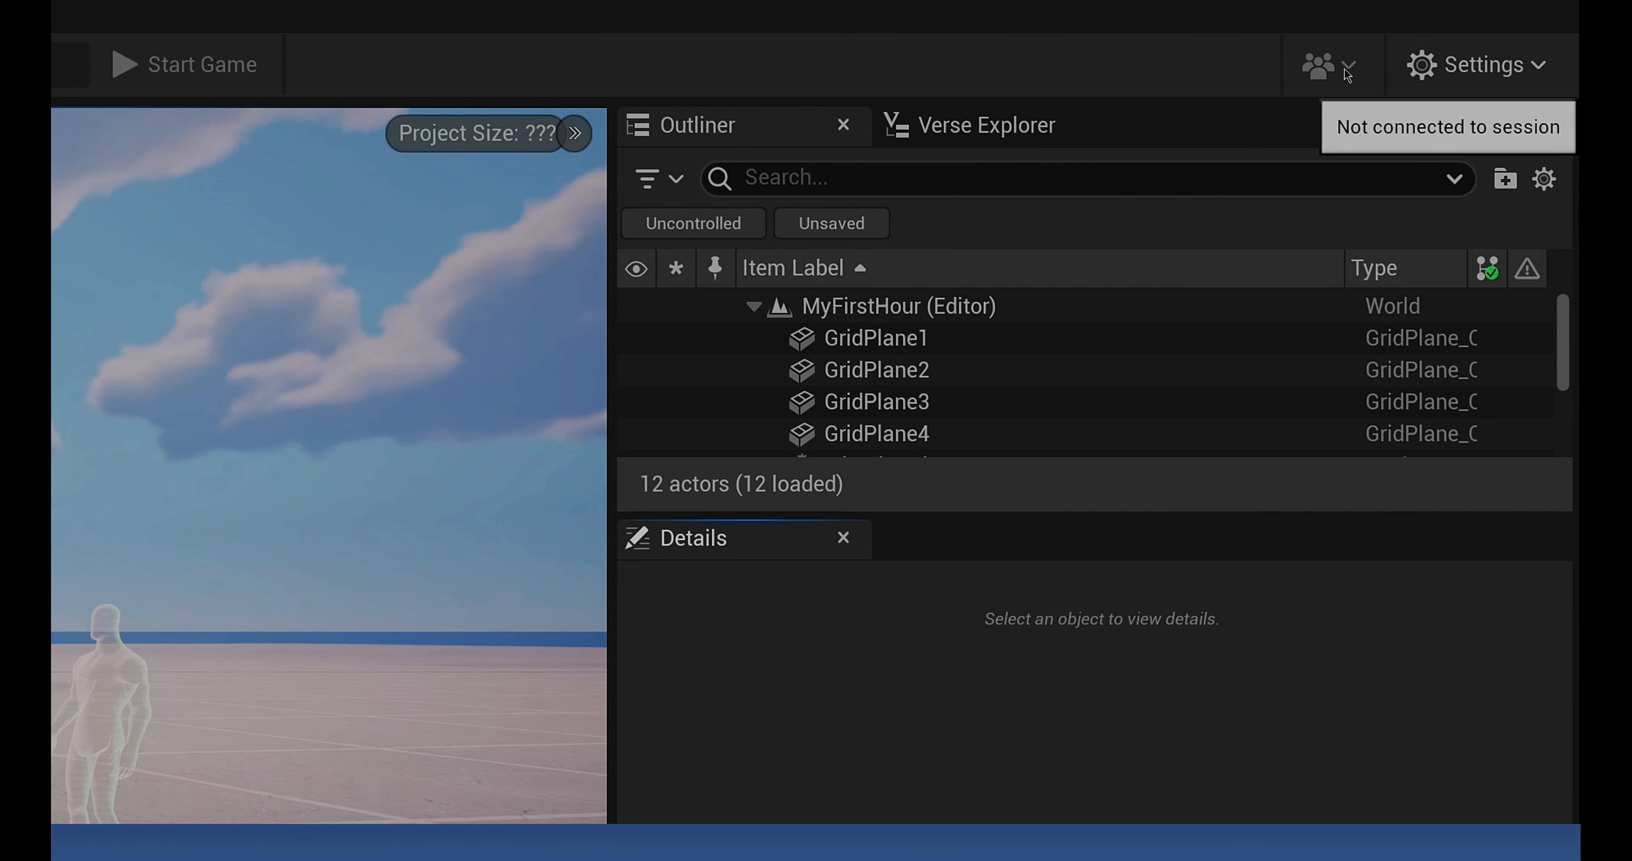
left_click(1482, 65)
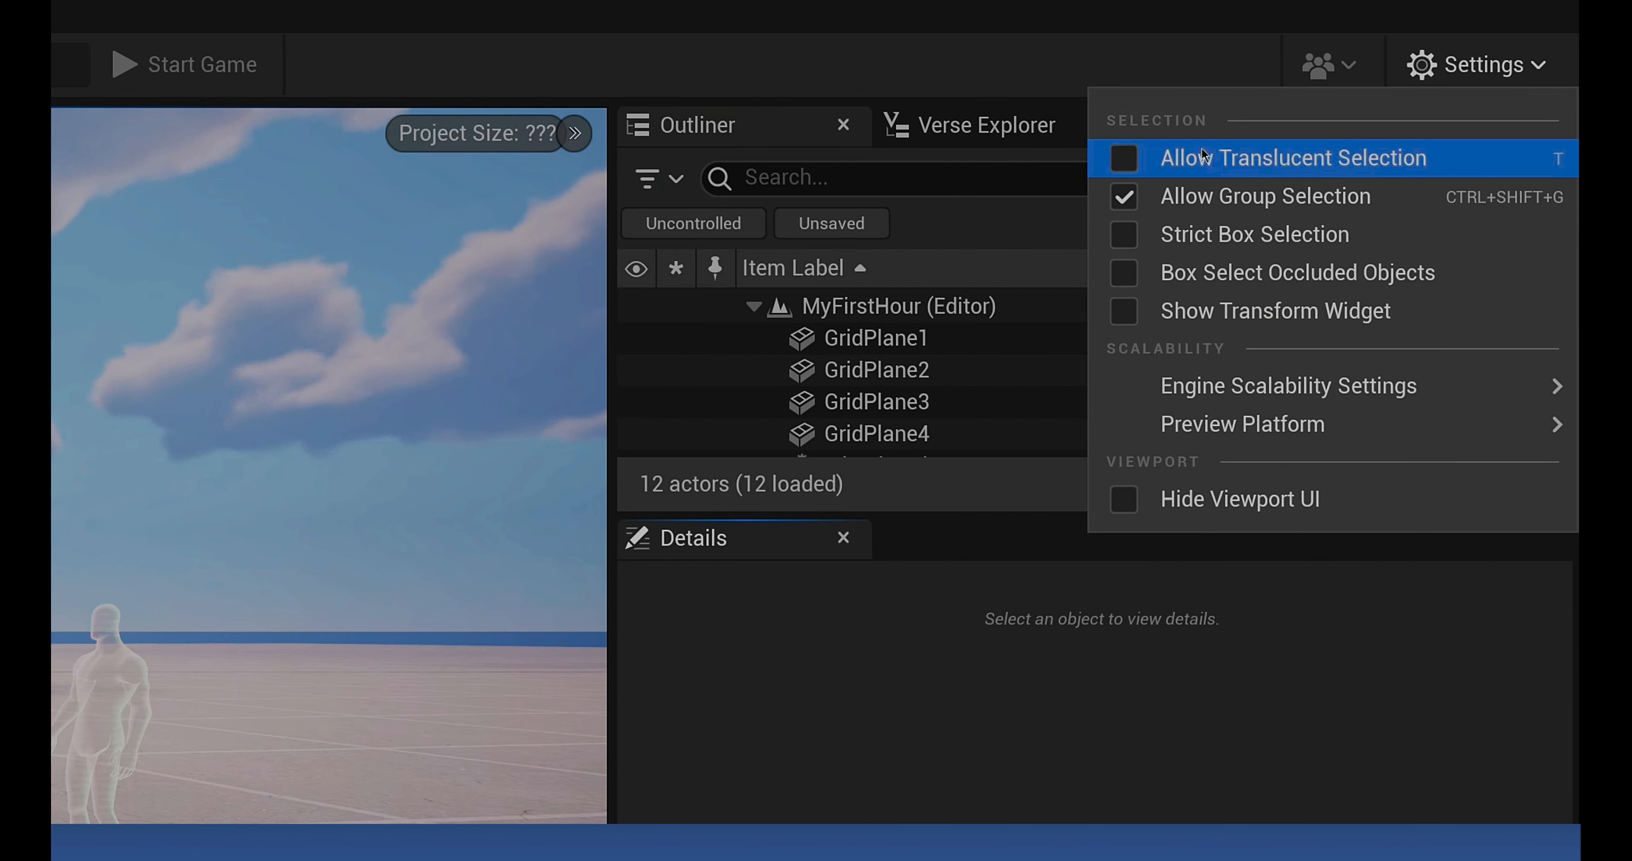
mouse_move(1200, 423)
mouse_move(1201, 380)
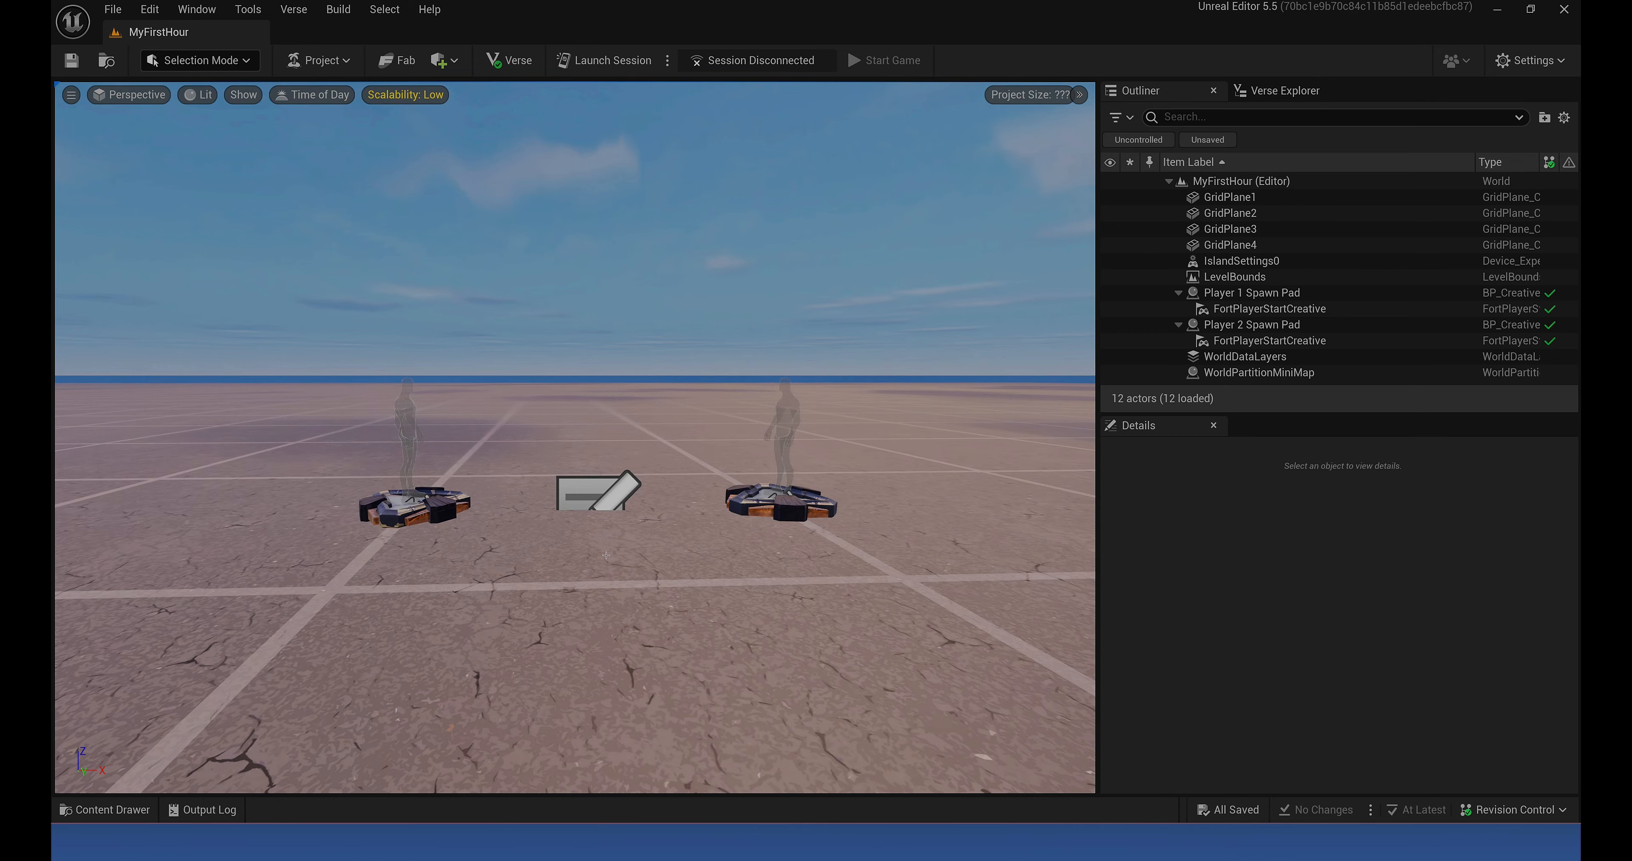
Practise flying the perspective camera forward, backward, sideways, up and down around the spawn pads while turning the view.
right_click_drag(607, 555, 979, 550)
key("s")
key("w")
key("s")
key("w")
key("a")
key("d")
key("a")
key("d")
key("q")
key("e")
key("s")
key("a")
key("s")
key("a")
right_click_drag(462, 558, 602, 557)
key("w")
key("d")
right_click_drag(548, 651, 494, 652)
key("a")
key("s")
key("w")
key("a")
right_click_drag(385, 323, 552, 314)
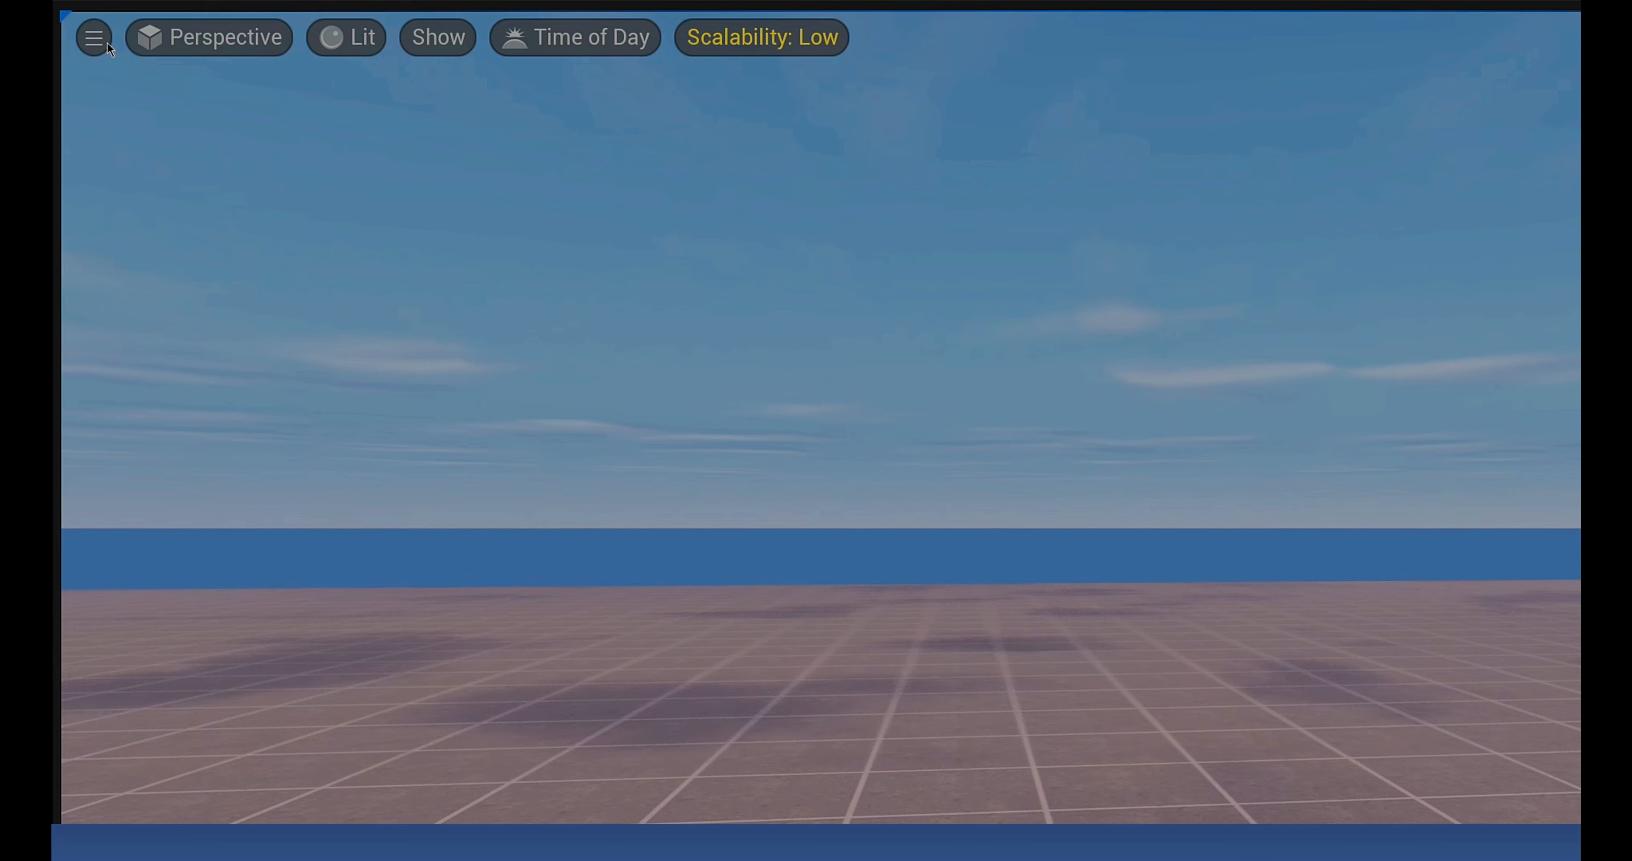
Examine the viewport options, and try the Top and Right orthographic views before returning to Perspective.
left_click(81, 42)
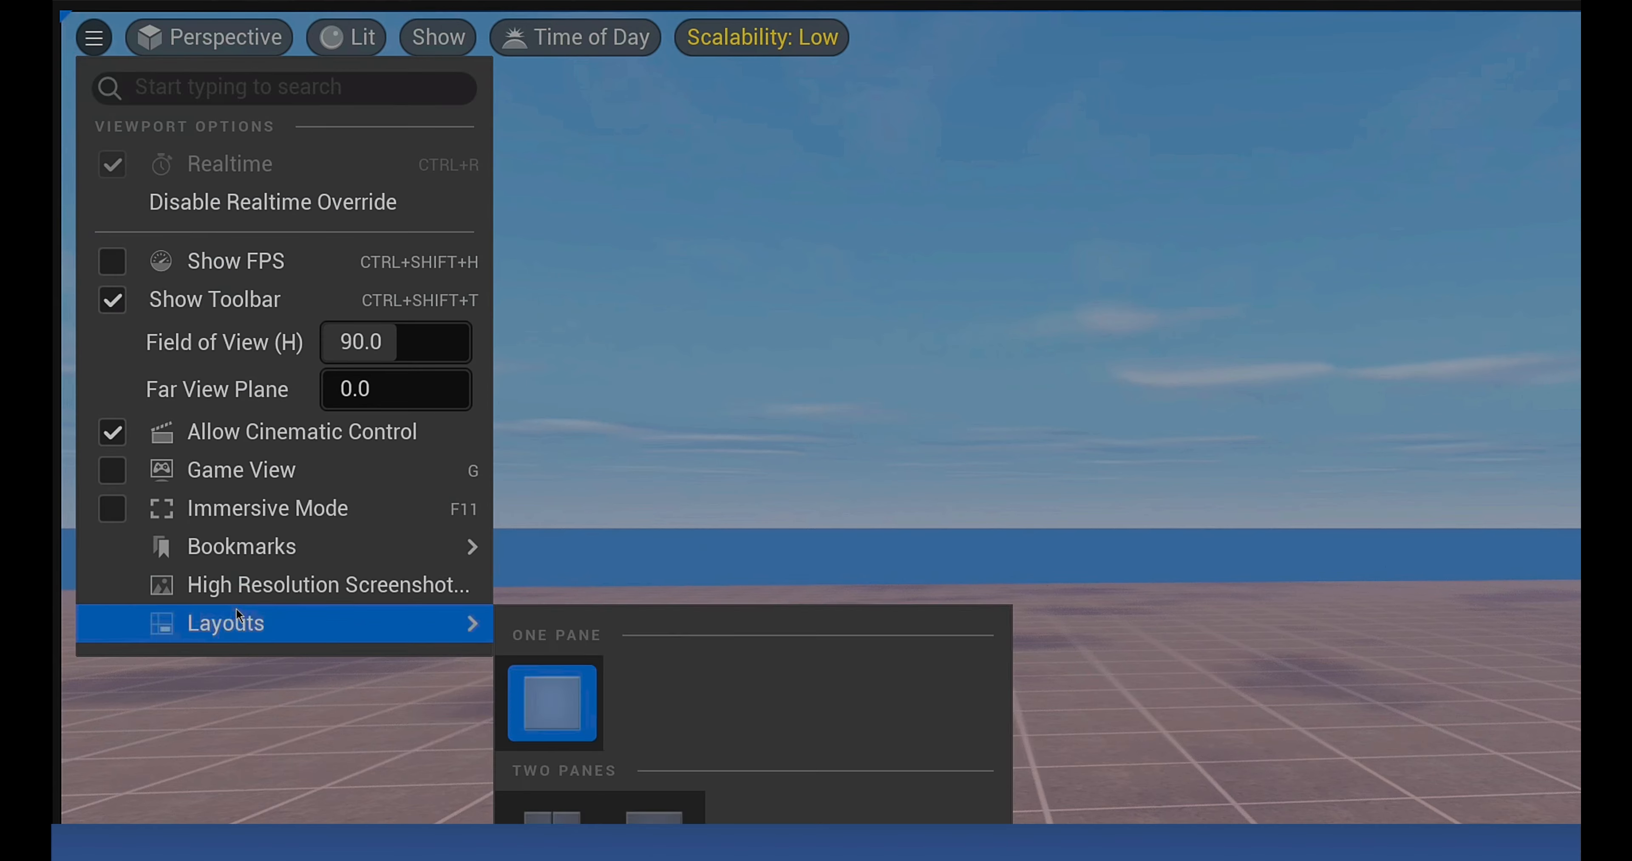
left_click(177, 39)
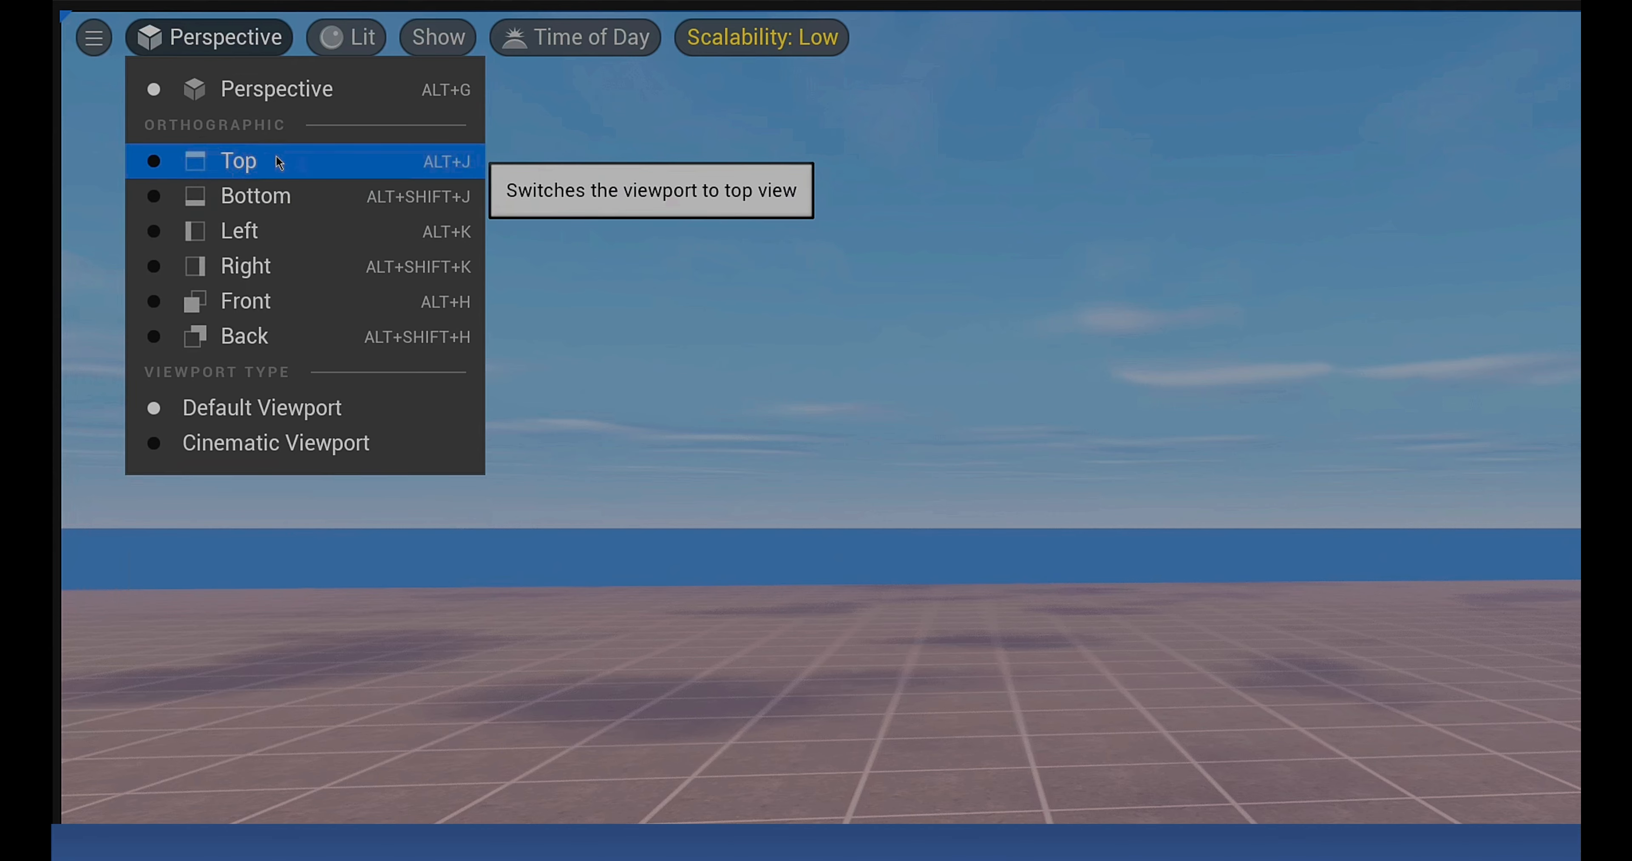
left_click(251, 163)
left_click(235, 269)
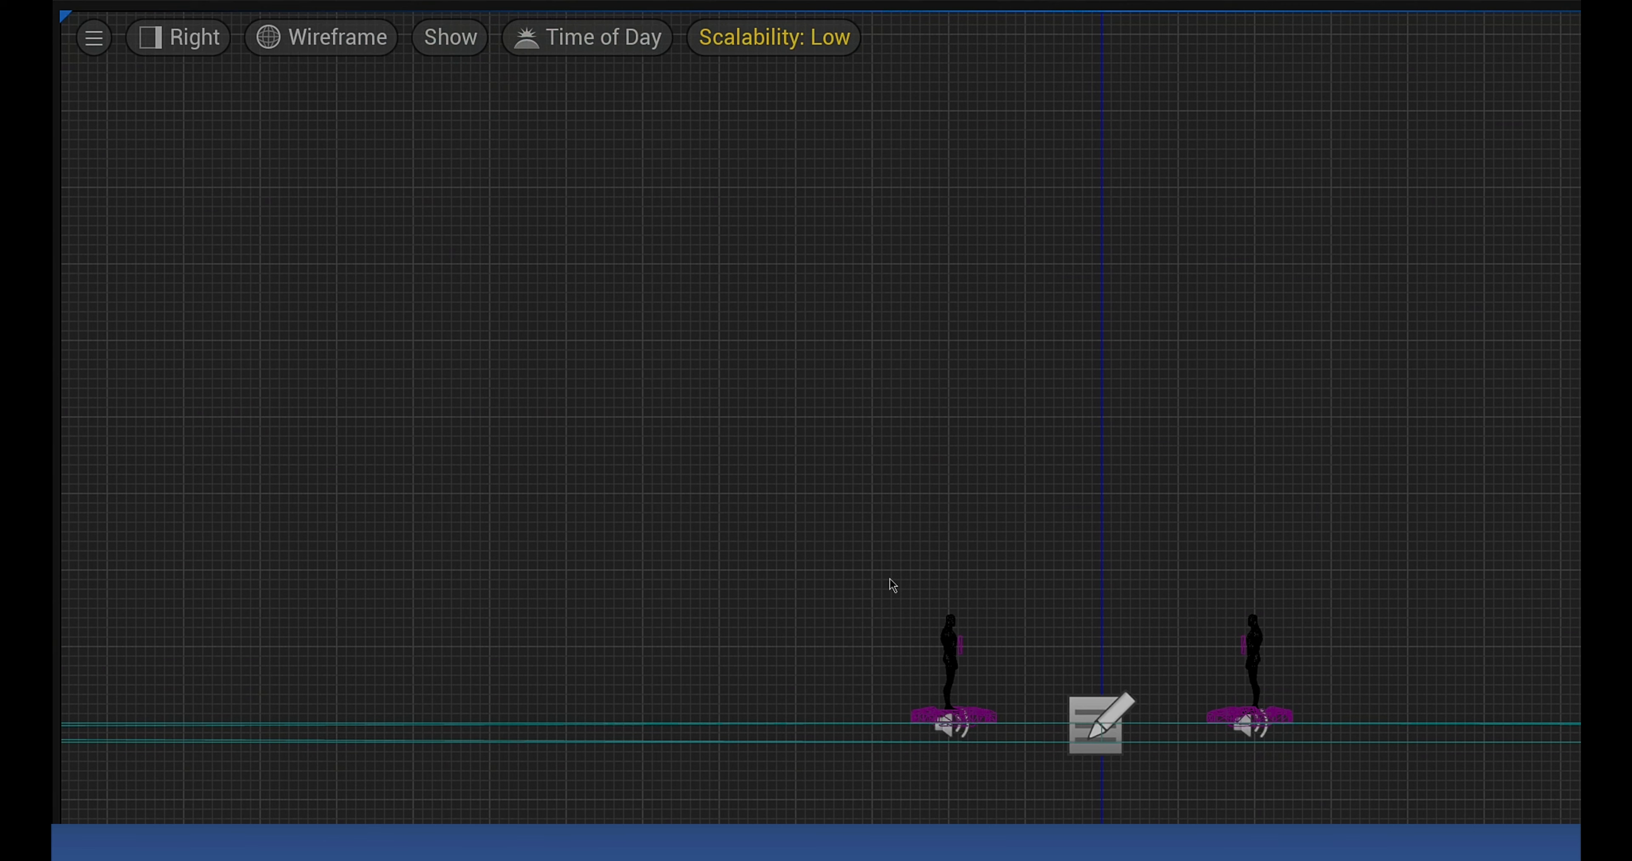
left_click(177, 37)
left_click(225, 87)
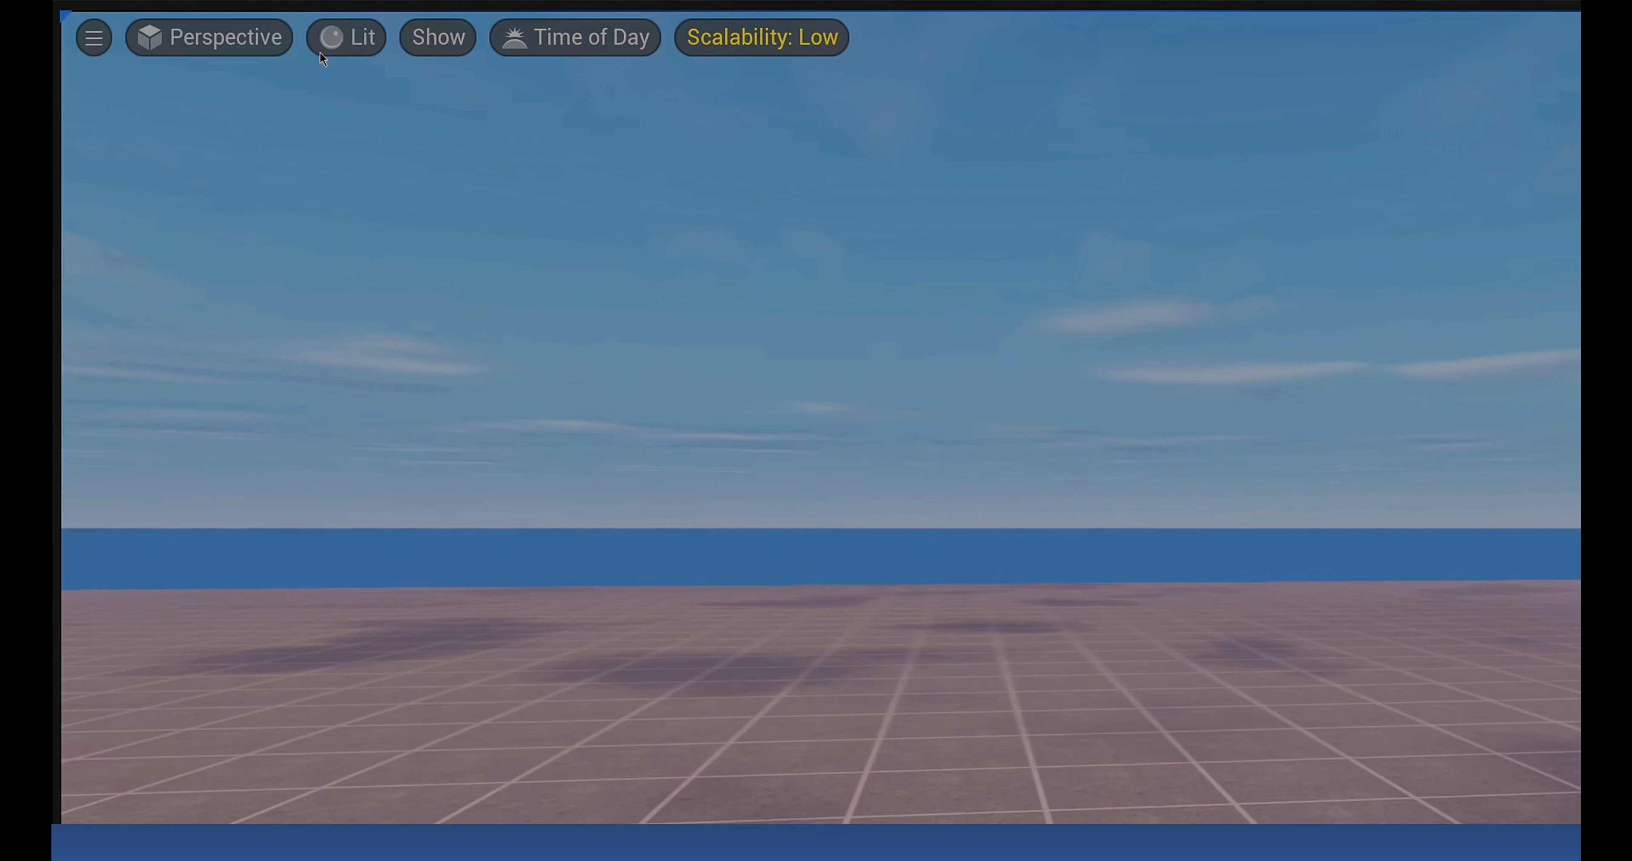
Preview the level in the Unlit and Wireframe view modes, and return to Lit.
left_click(350, 36)
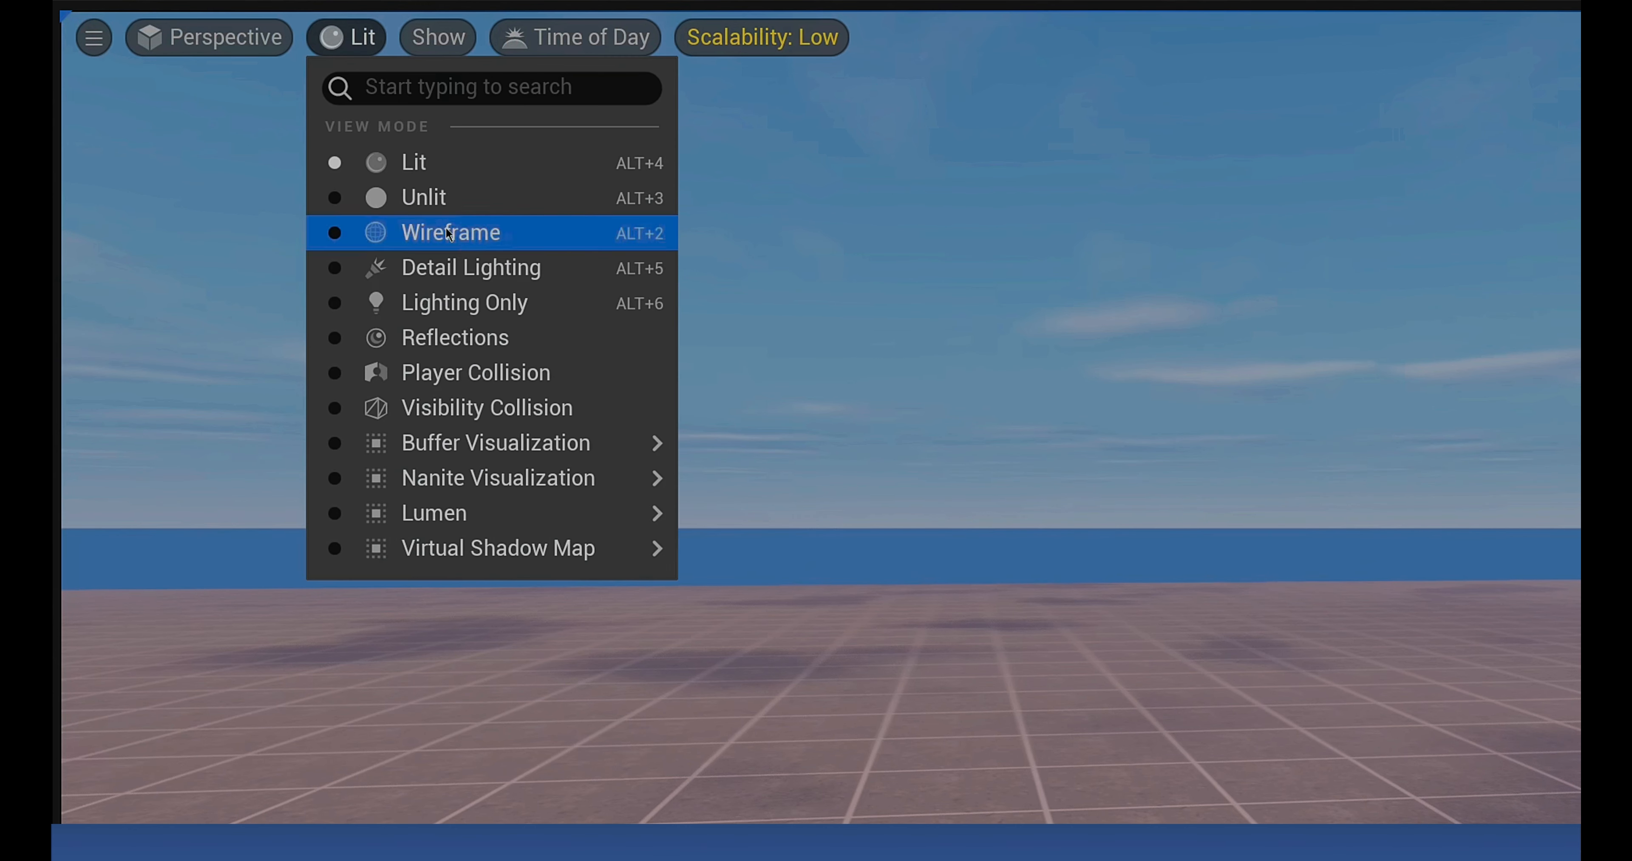
left_click(447, 204)
mouse_move(370, 123)
right_mouse_down()
mouse_move(371, 266)
mouse_move(370, 95)
right_mouse_up()
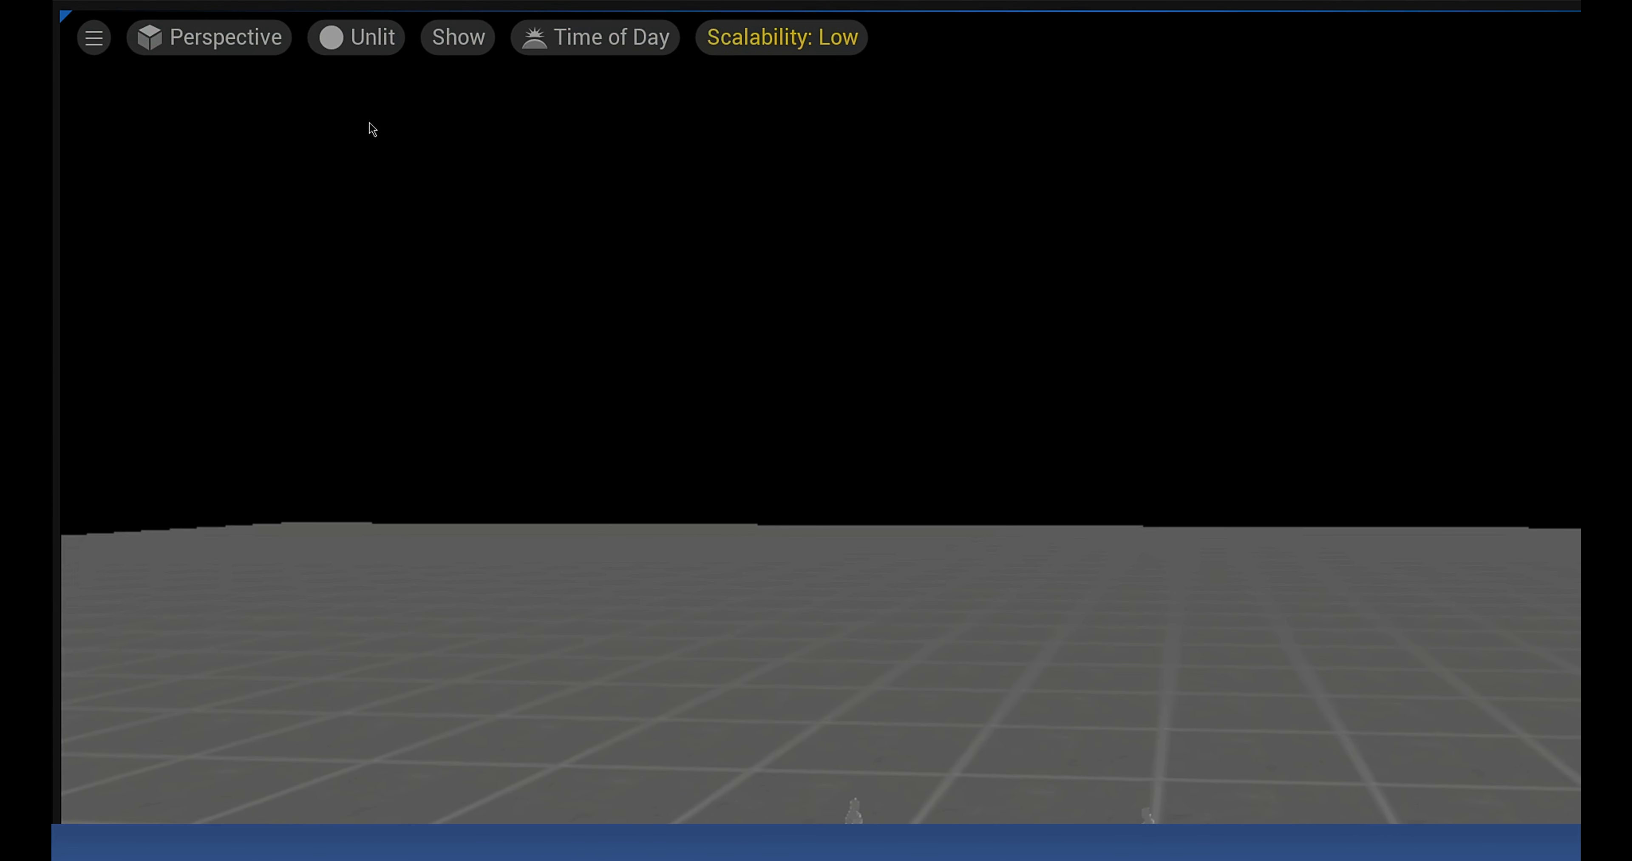
left_click(348, 45)
left_click(422, 236)
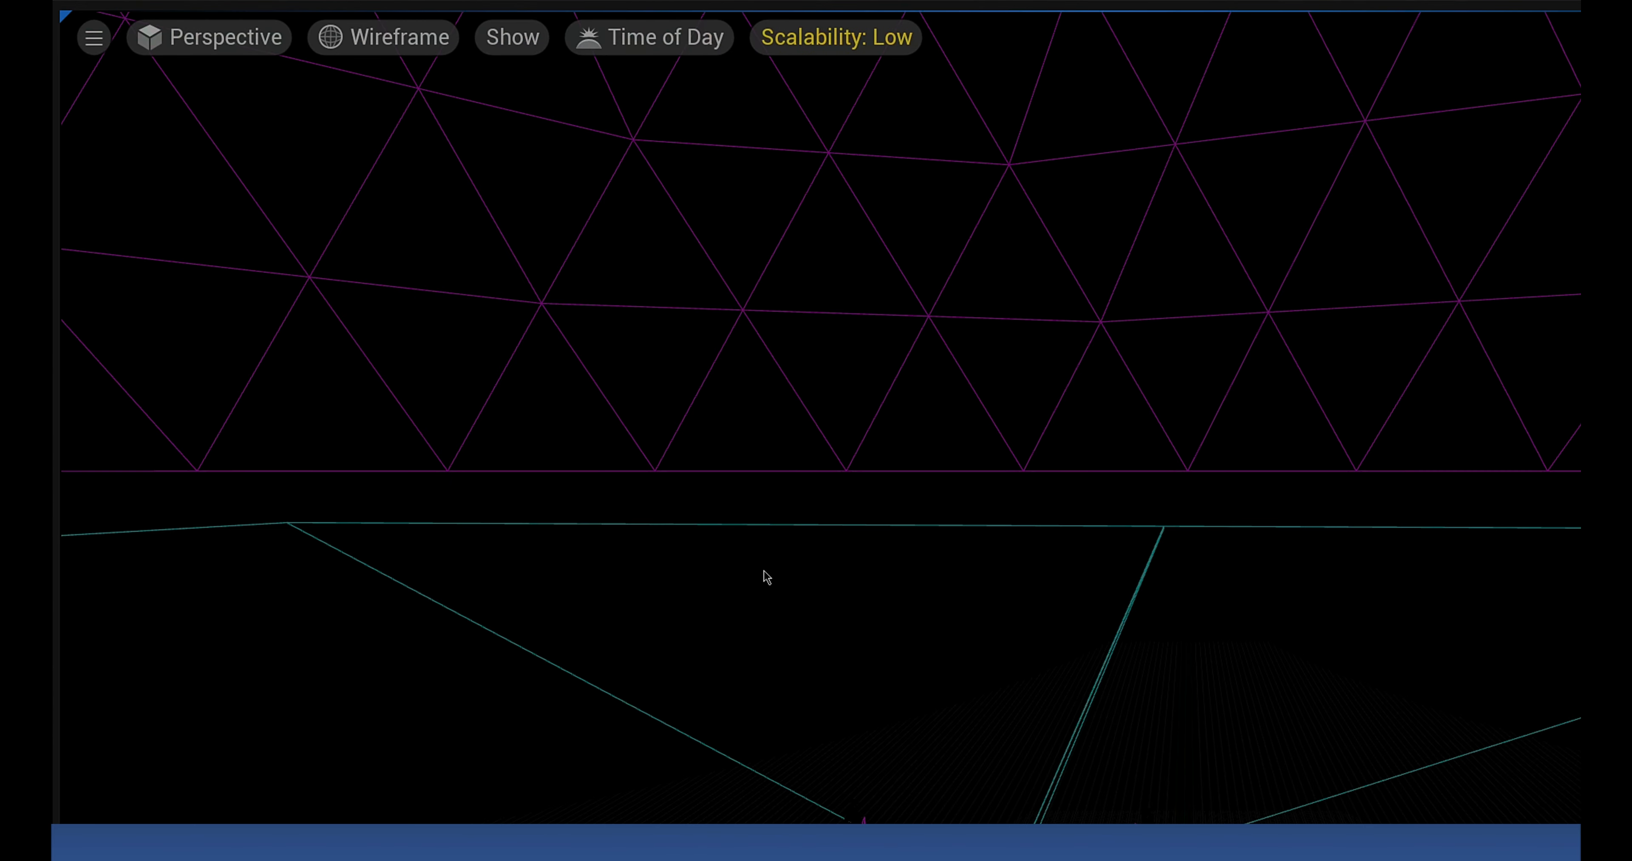
left_click(449, 38)
left_click(444, 161)
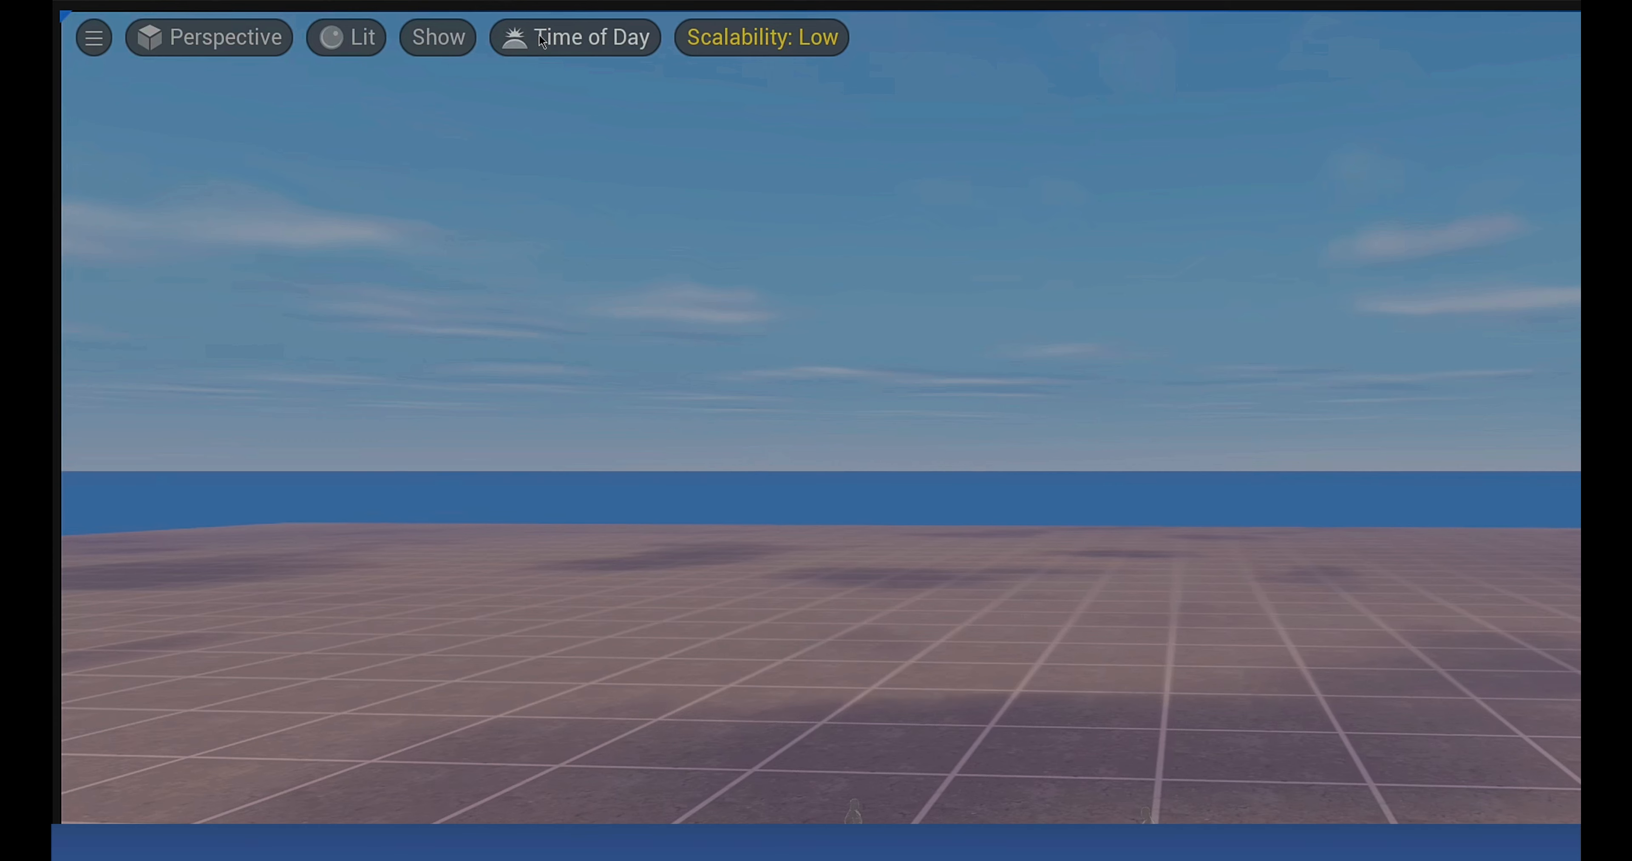
Review the viewport's common show flags, and switch Collision display on and off again.
left_click(438, 36)
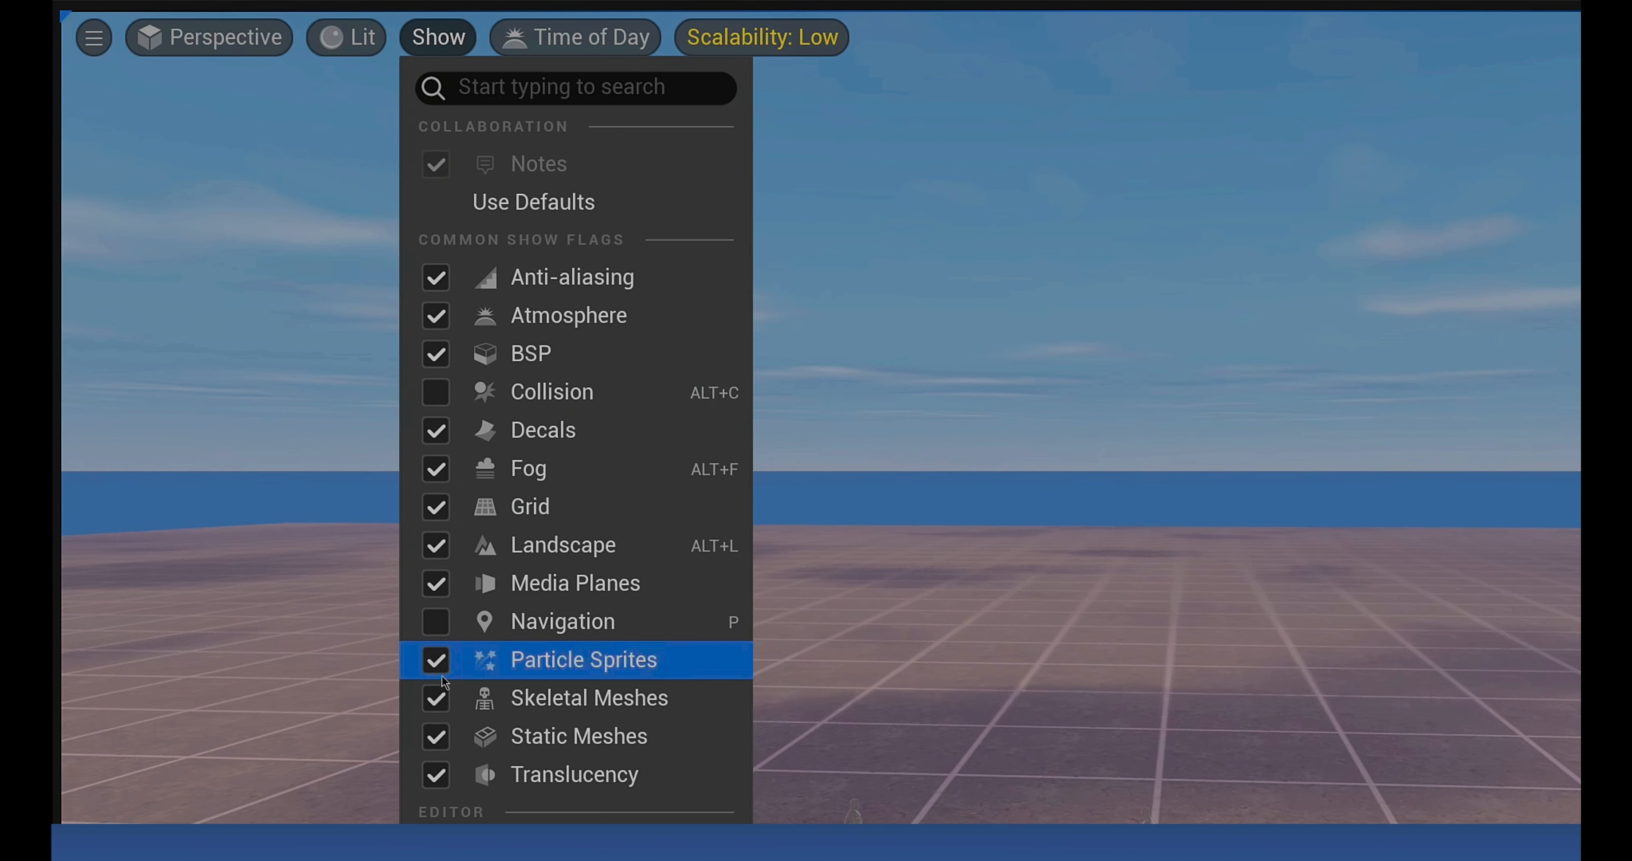
left_click(437, 391)
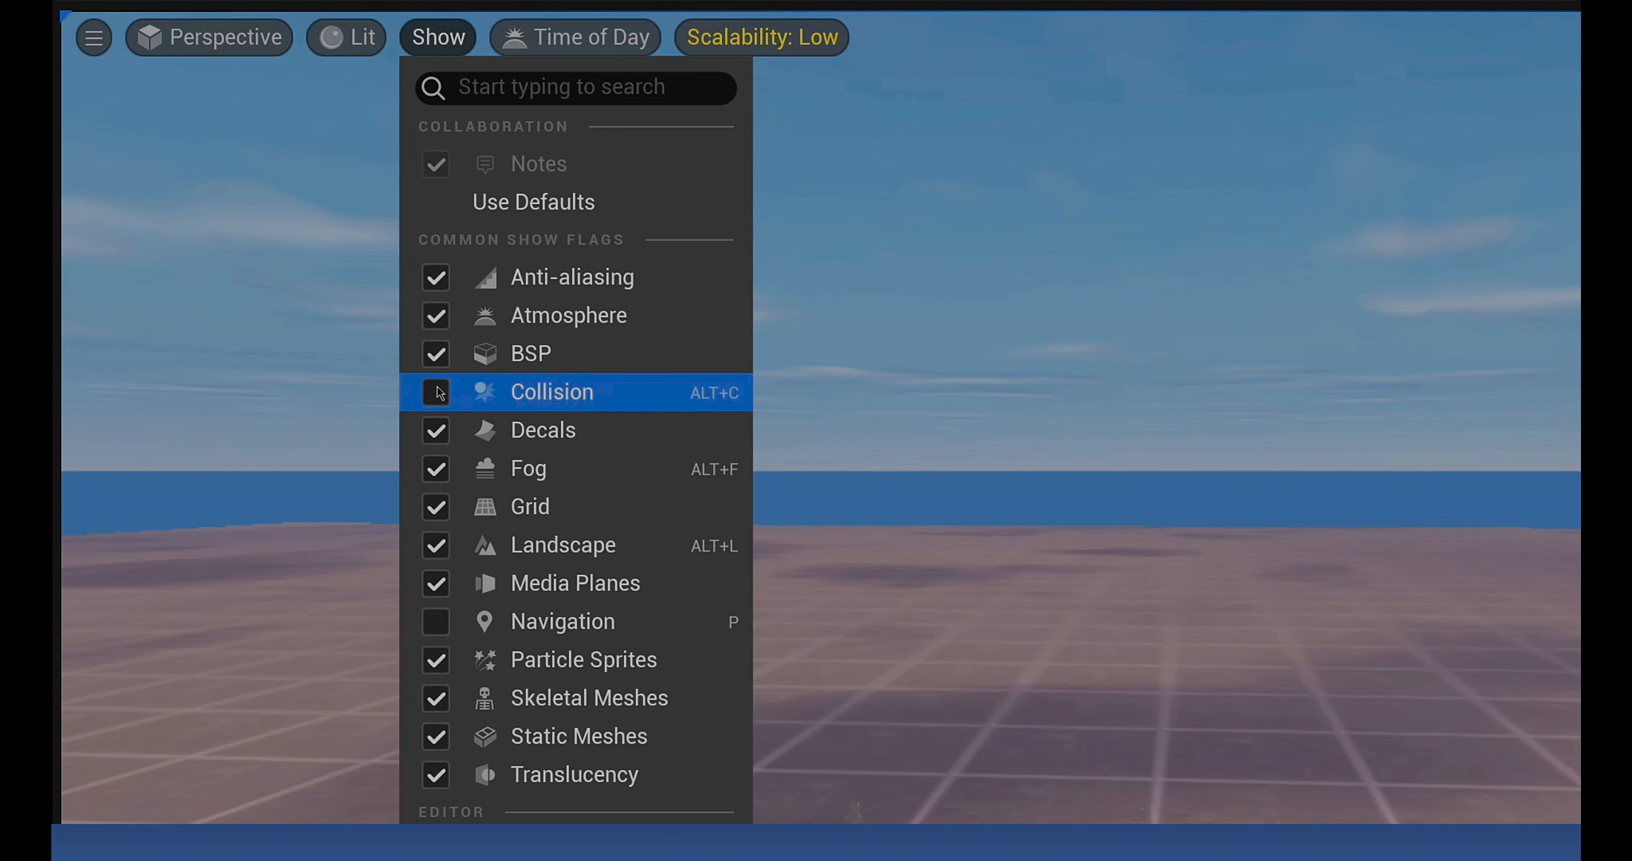
left_click(437, 392)
Try a different Time of Day preview and reset the time to 12.
left_click(576, 37)
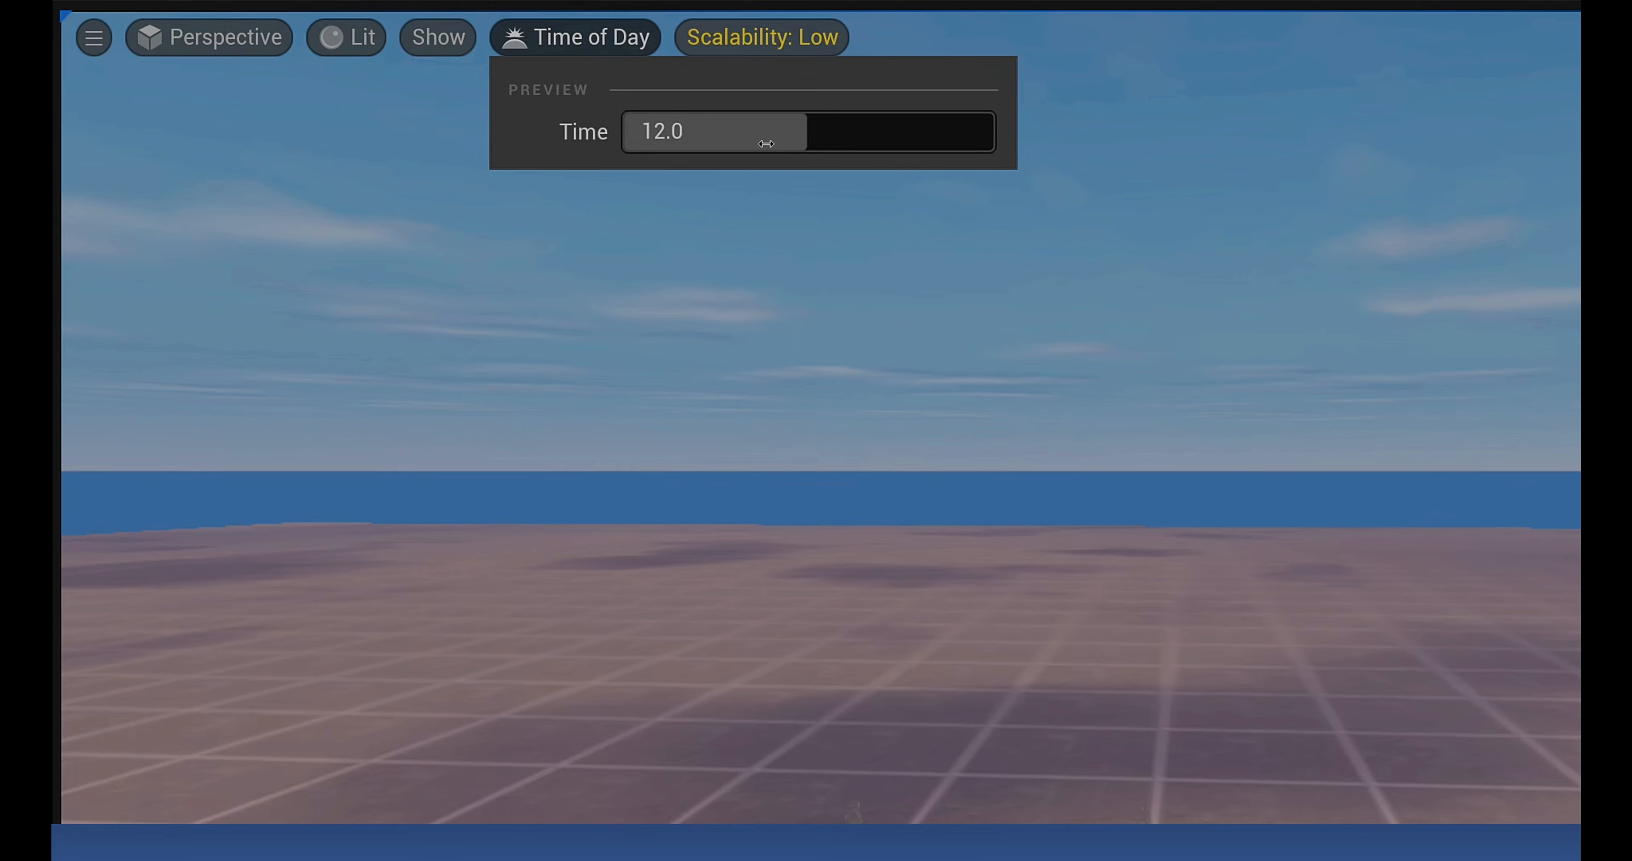
mouse_move(766, 143)
left_mouse_down()
mouse_move(971, 132)
mouse_move(669, 132)
mouse_move(789, 131)
left_mouse_up()
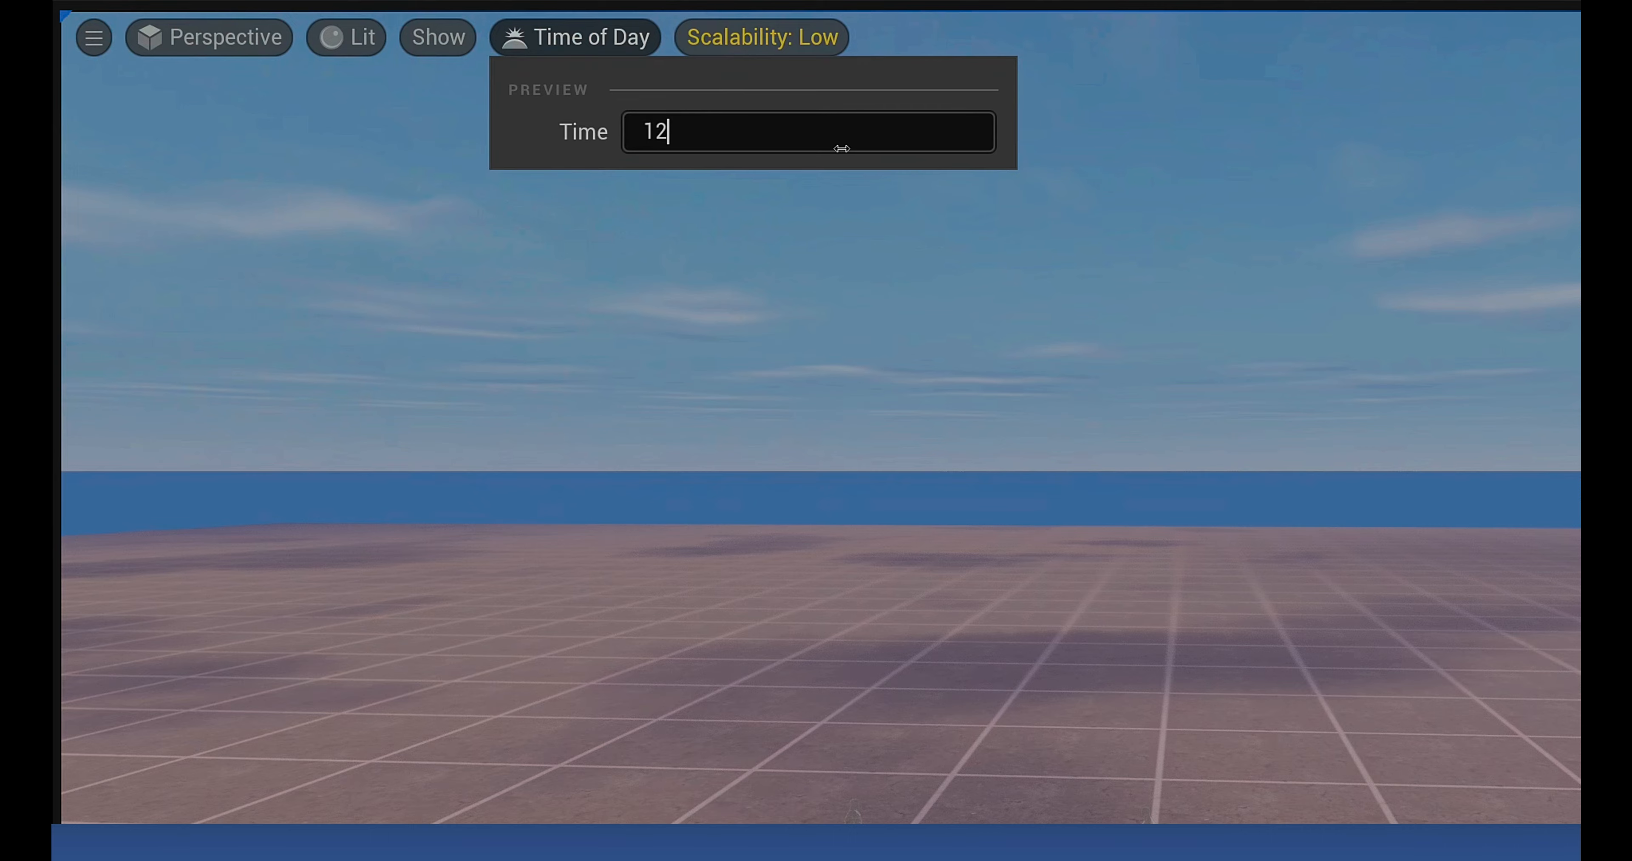
Examine the scalability quality groups and the Project Size statistics.
left_click(785, 38)
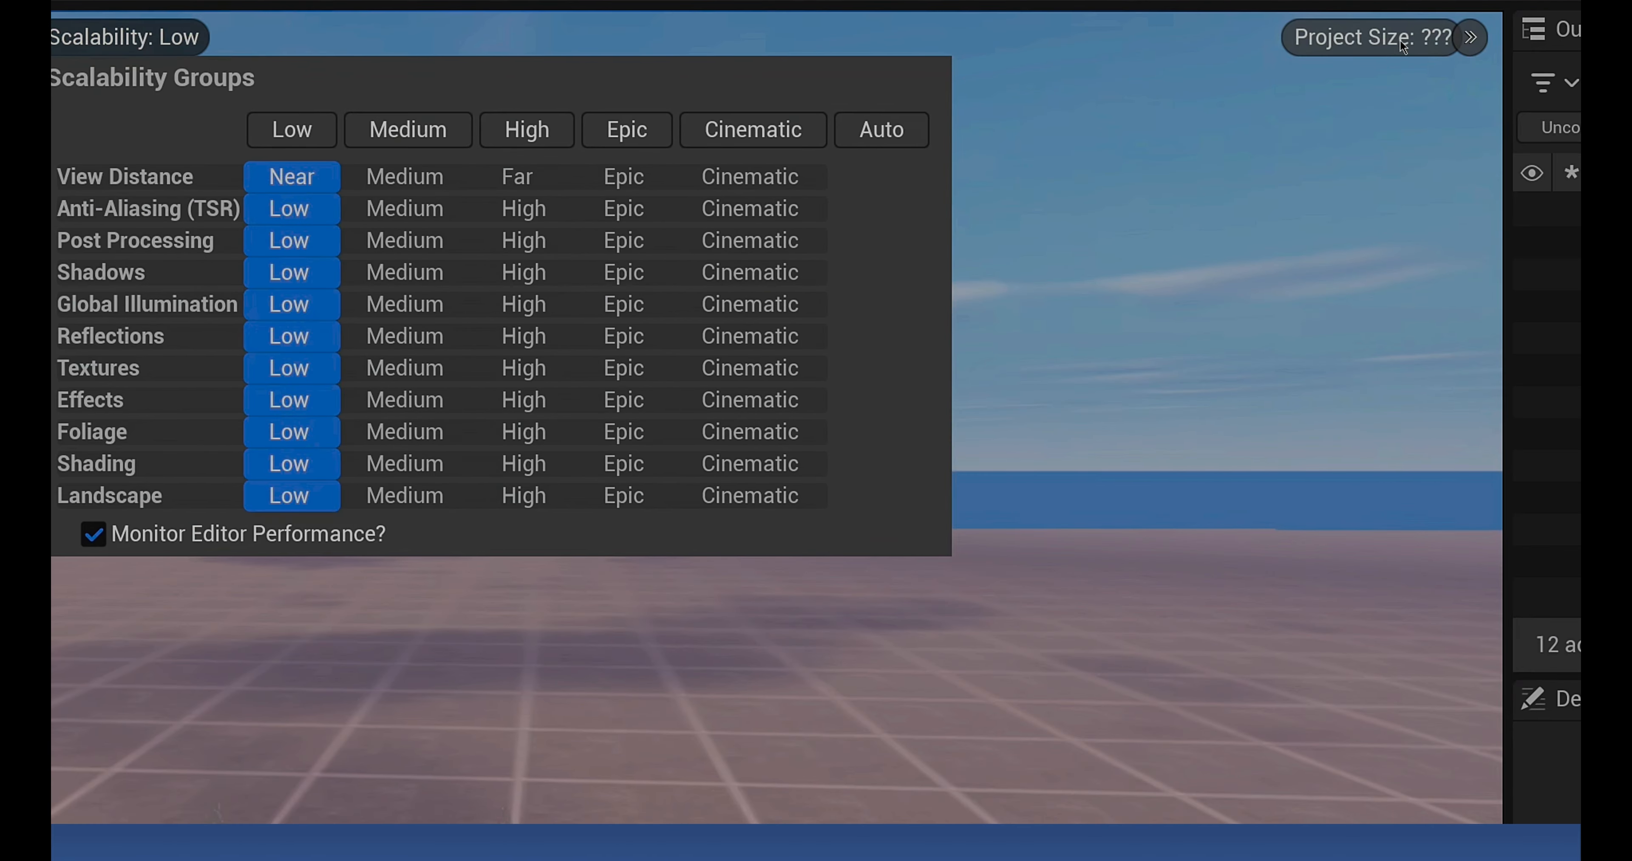
left_click(1400, 39)
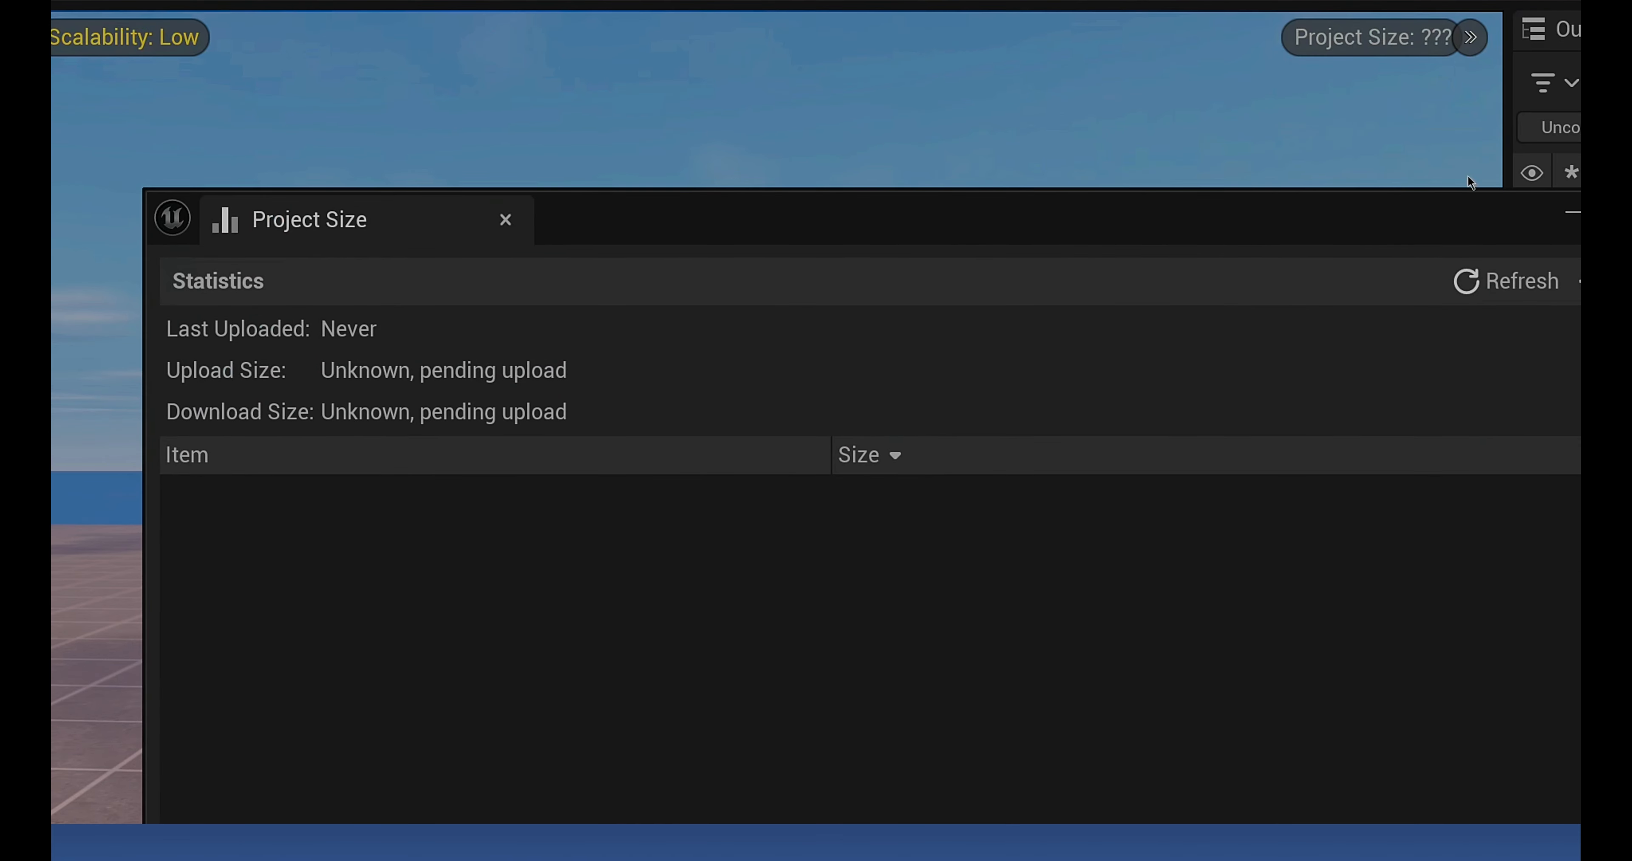
left_click(1574, 213)
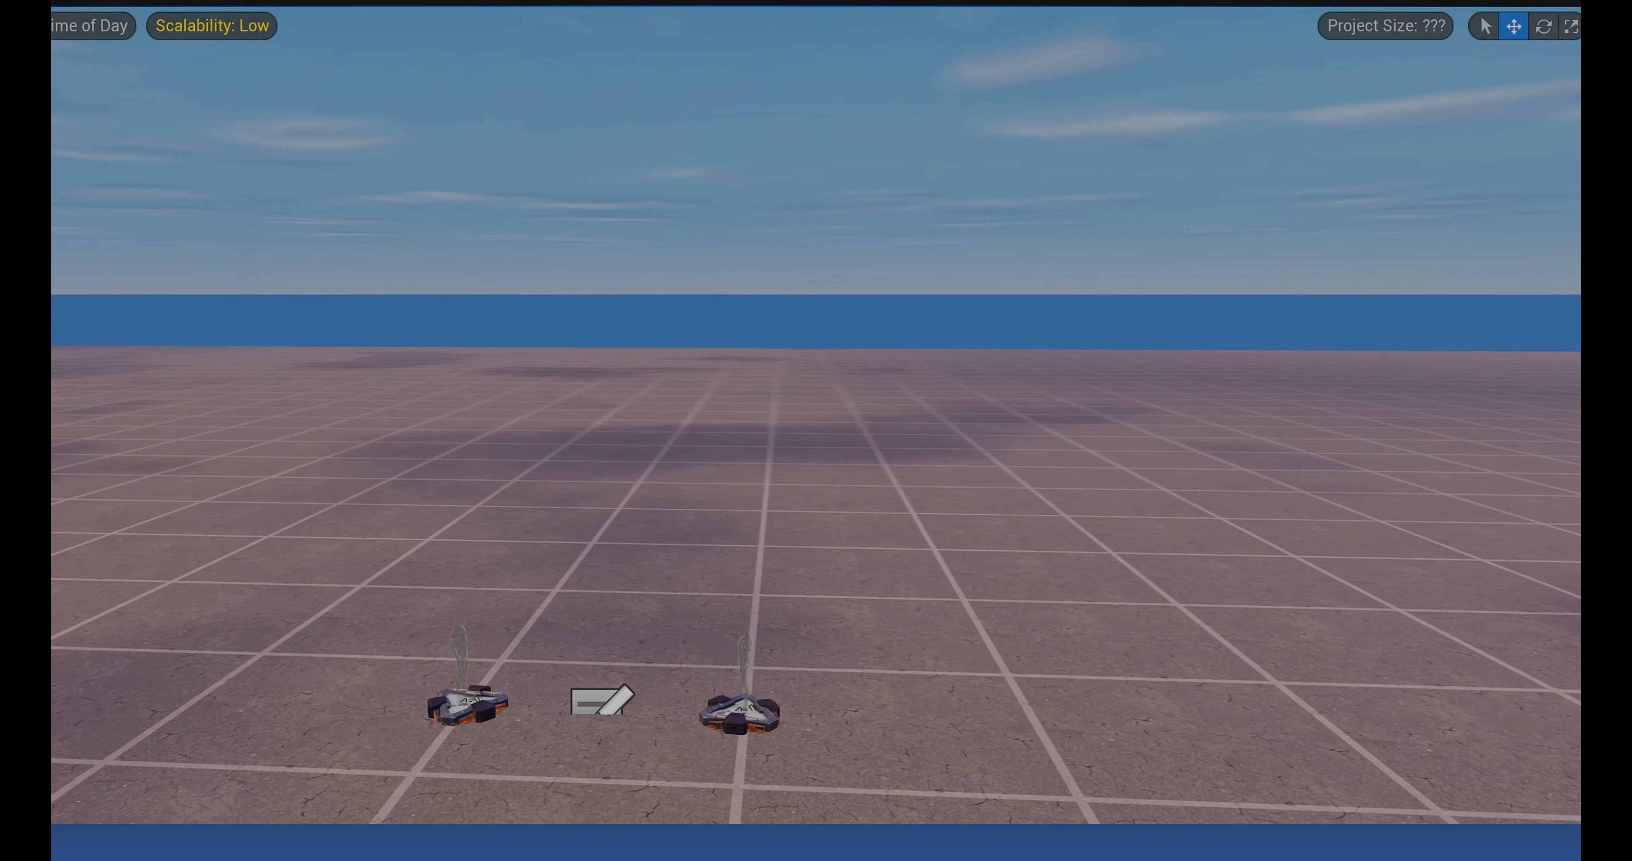
Select the spawn pad to the right of the island settings icon, and try moving and rotating it.
left_click(759, 724)
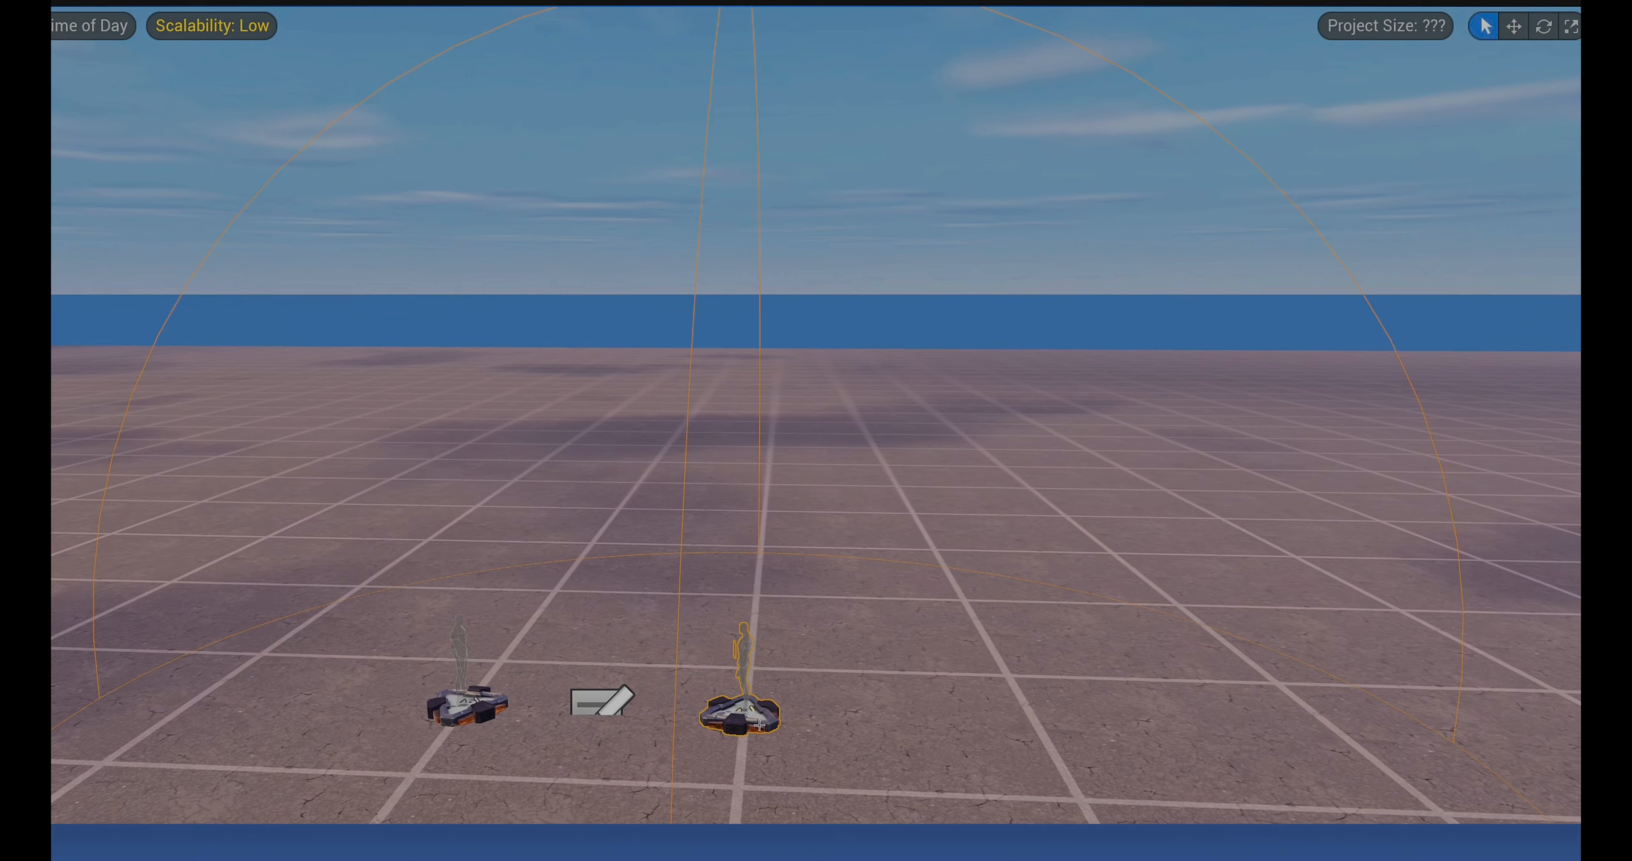
mouse_move(778, 707)
right_mouse_down()
mouse_move(843, 706)
mouse_move(826, 756)
mouse_move(778, 709)
right_mouse_up()
key("w")
left_click_drag(818, 627, 827, 592)
key("e")
left_click_drag(823, 652, 915, 649)
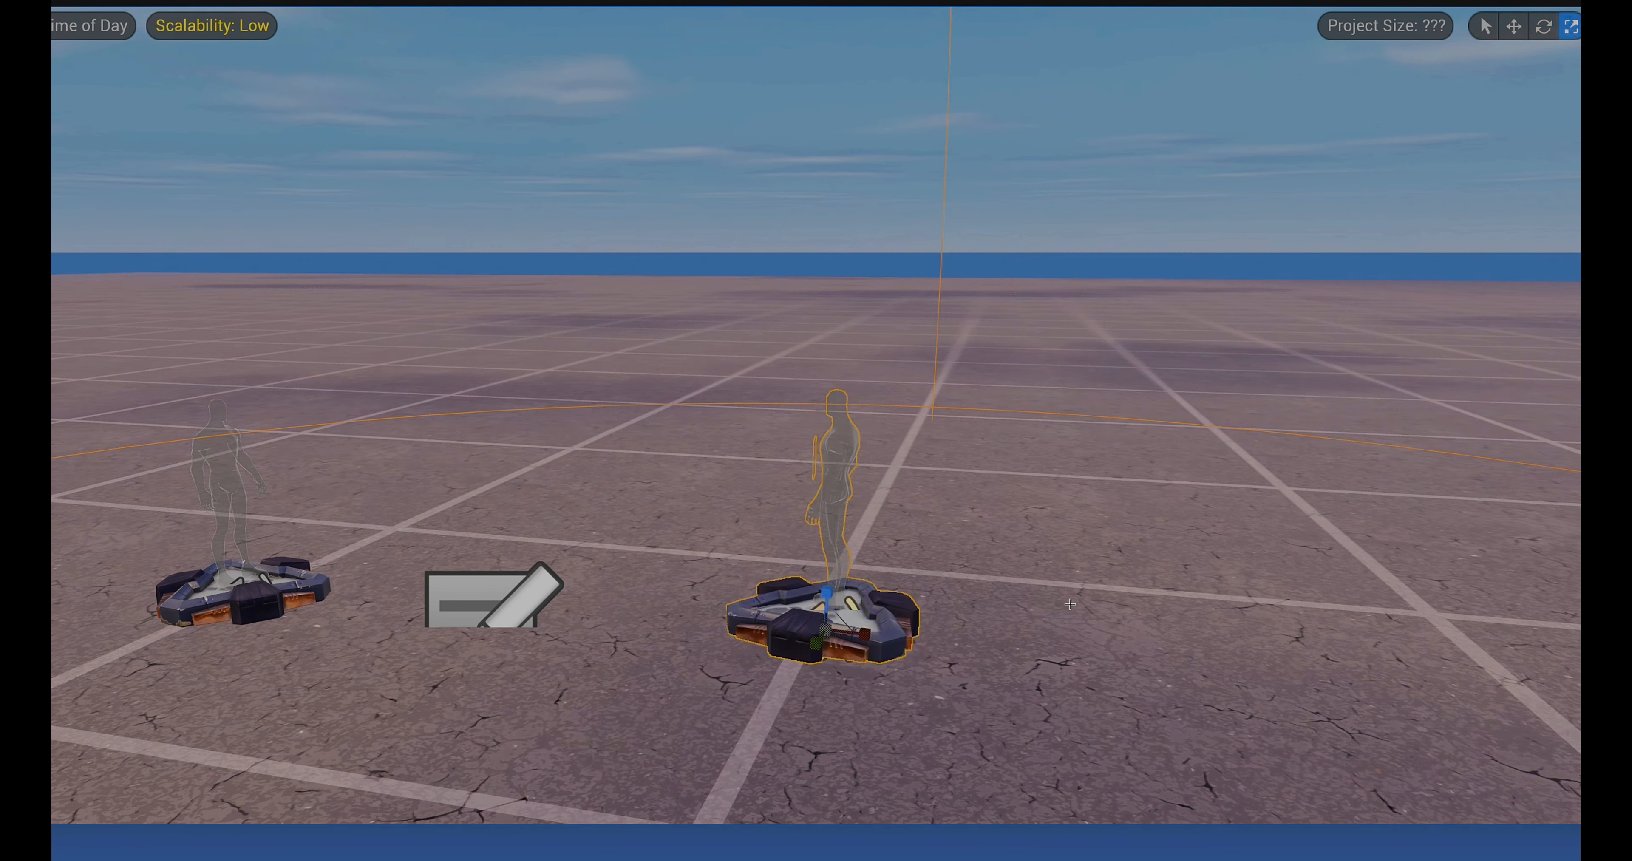
Try scaling the selected spawn pad taller and return it to its original size.
left_click_drag(826, 593, 826, 541)
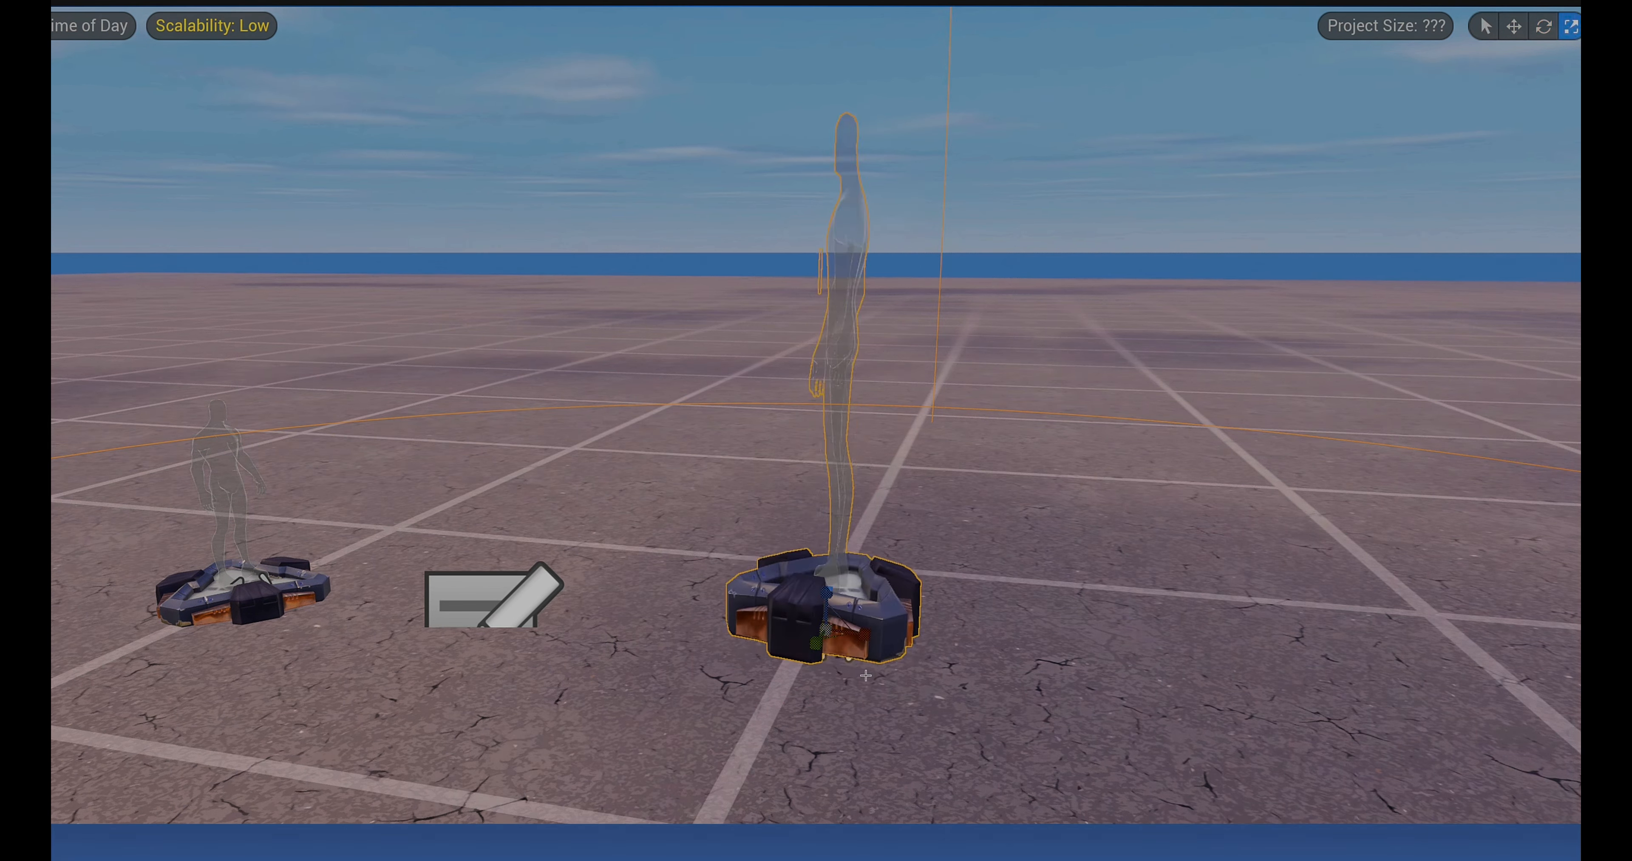
mouse_move(863, 639)
left_mouse_down()
mouse_move(950, 637)
mouse_move(869, 636)
left_mouse_up()
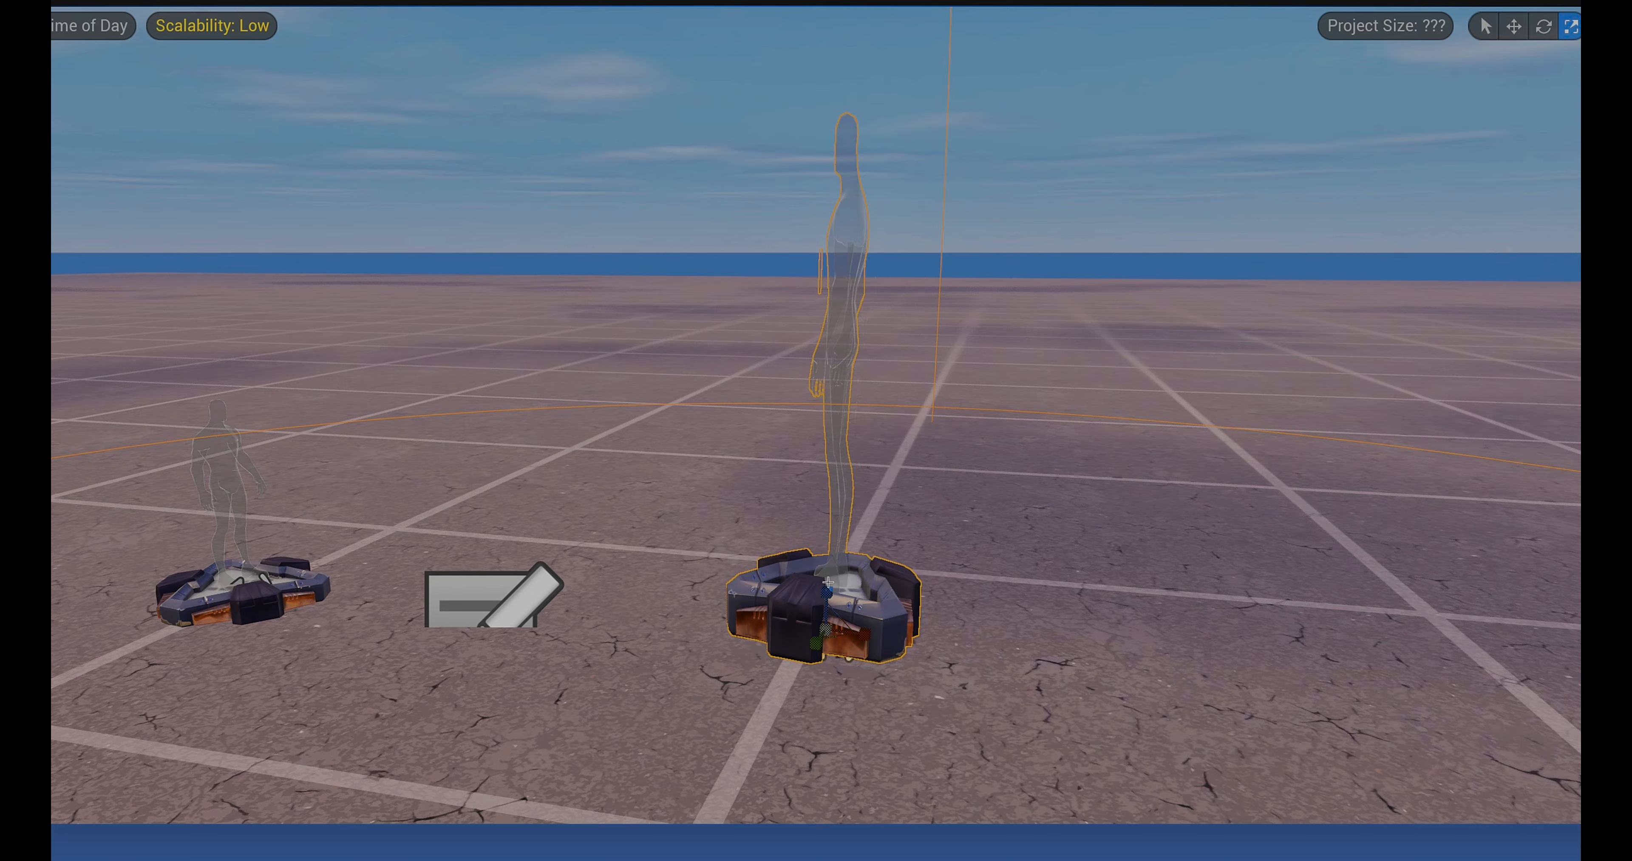
scroll(828, 582, "down", 2)
left_click_drag(827, 481, 839, 558)
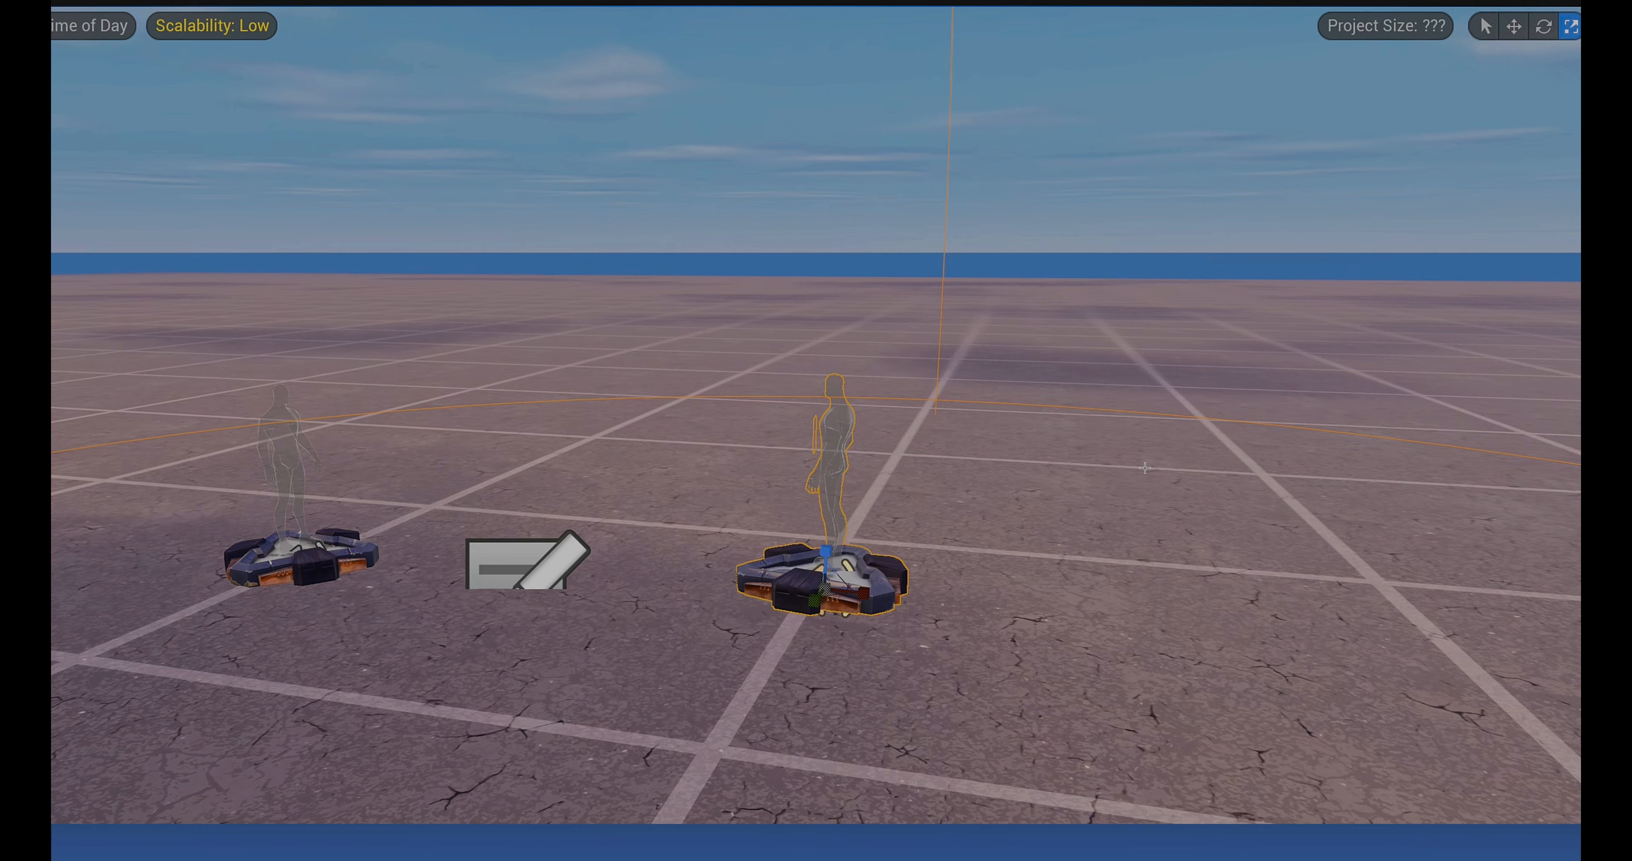
right_click_drag(1145, 468, 1045, 437)
key("s")
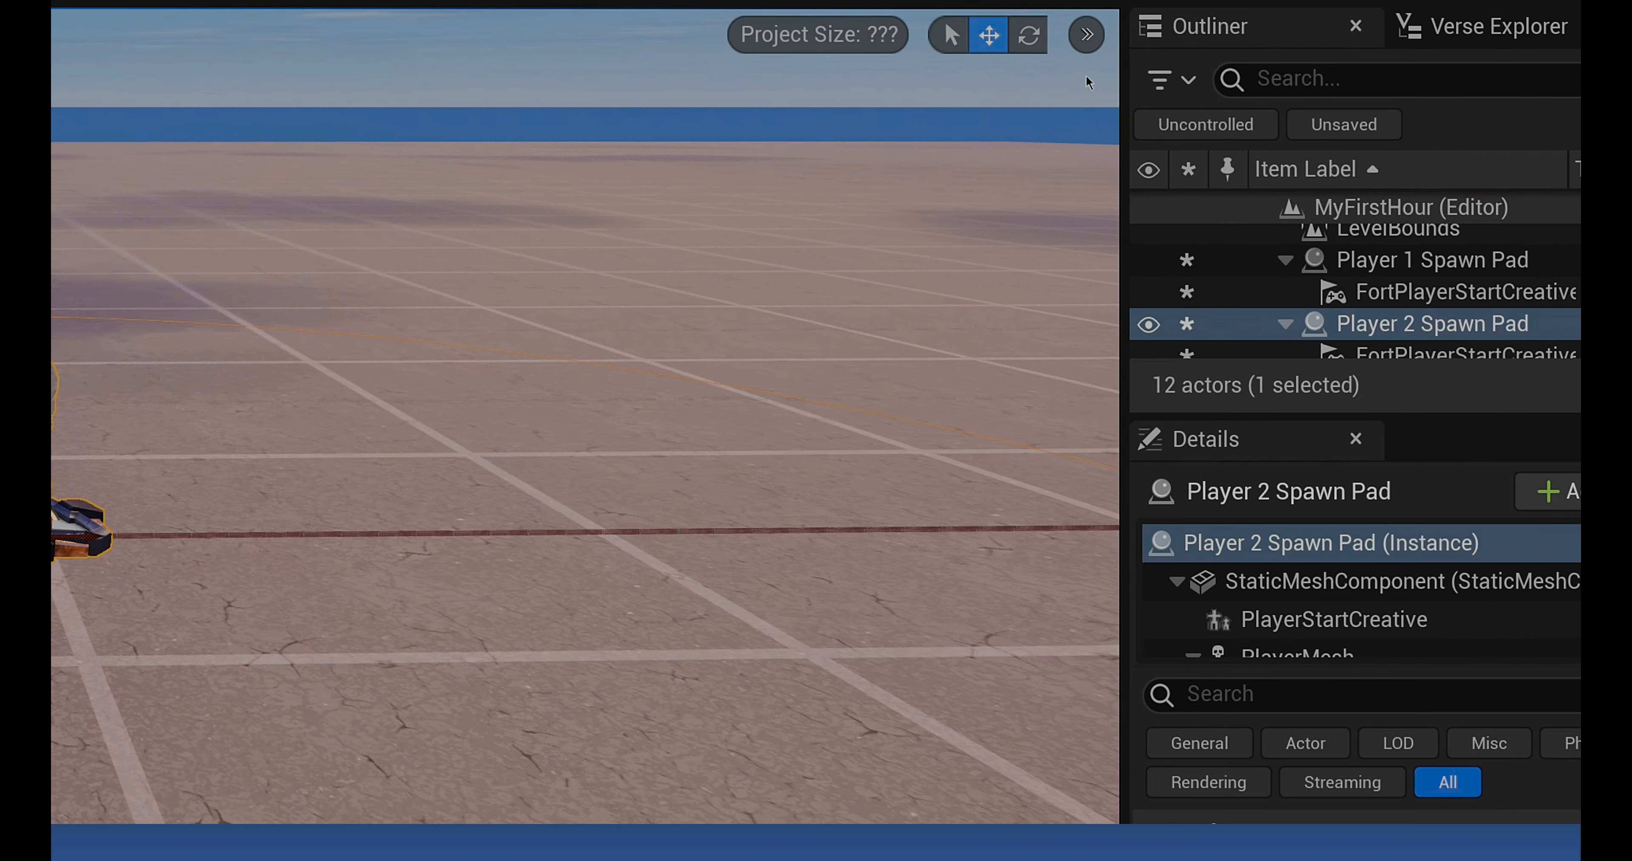
Switch the transform mode to Local-relative, check the spawn pad's gizmo, and switch back to World-relative.
left_click(1391, 95)
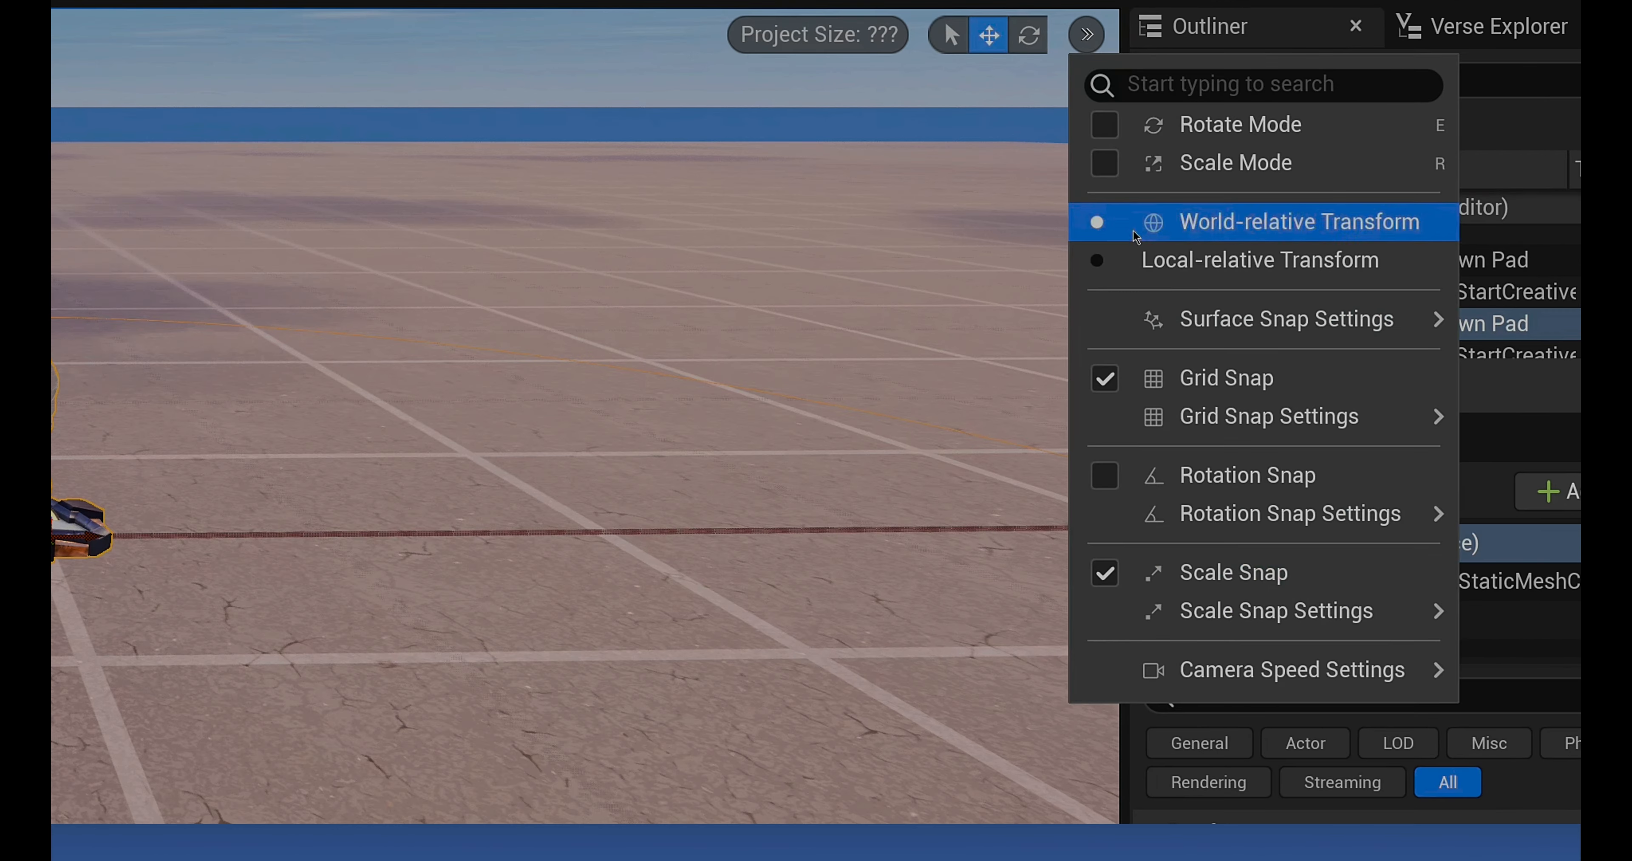
left_click(1182, 263)
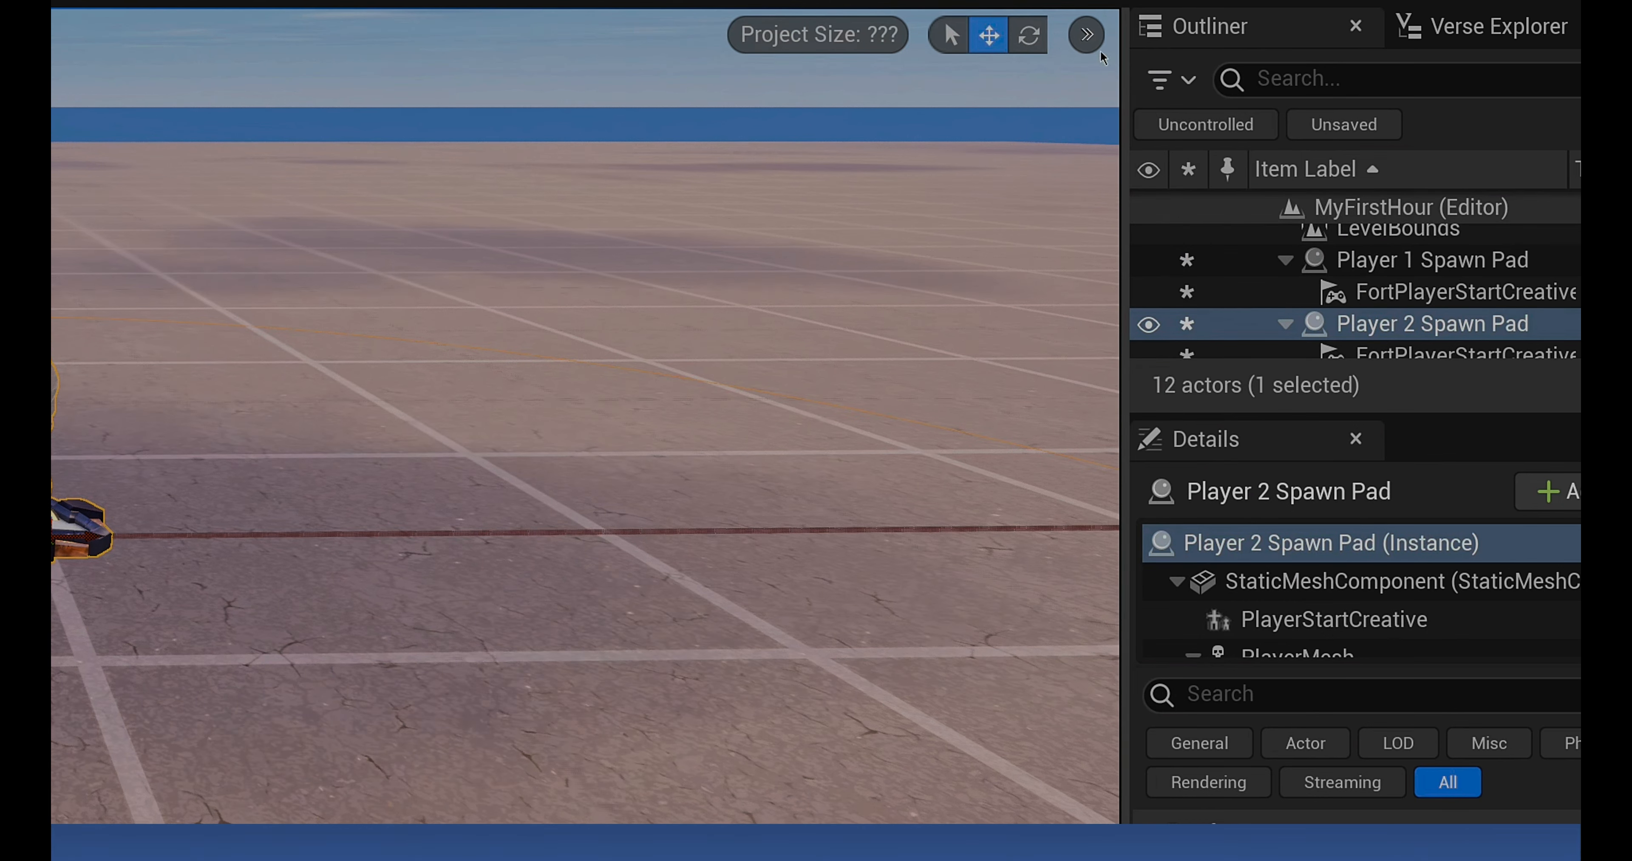
left_click(1087, 35)
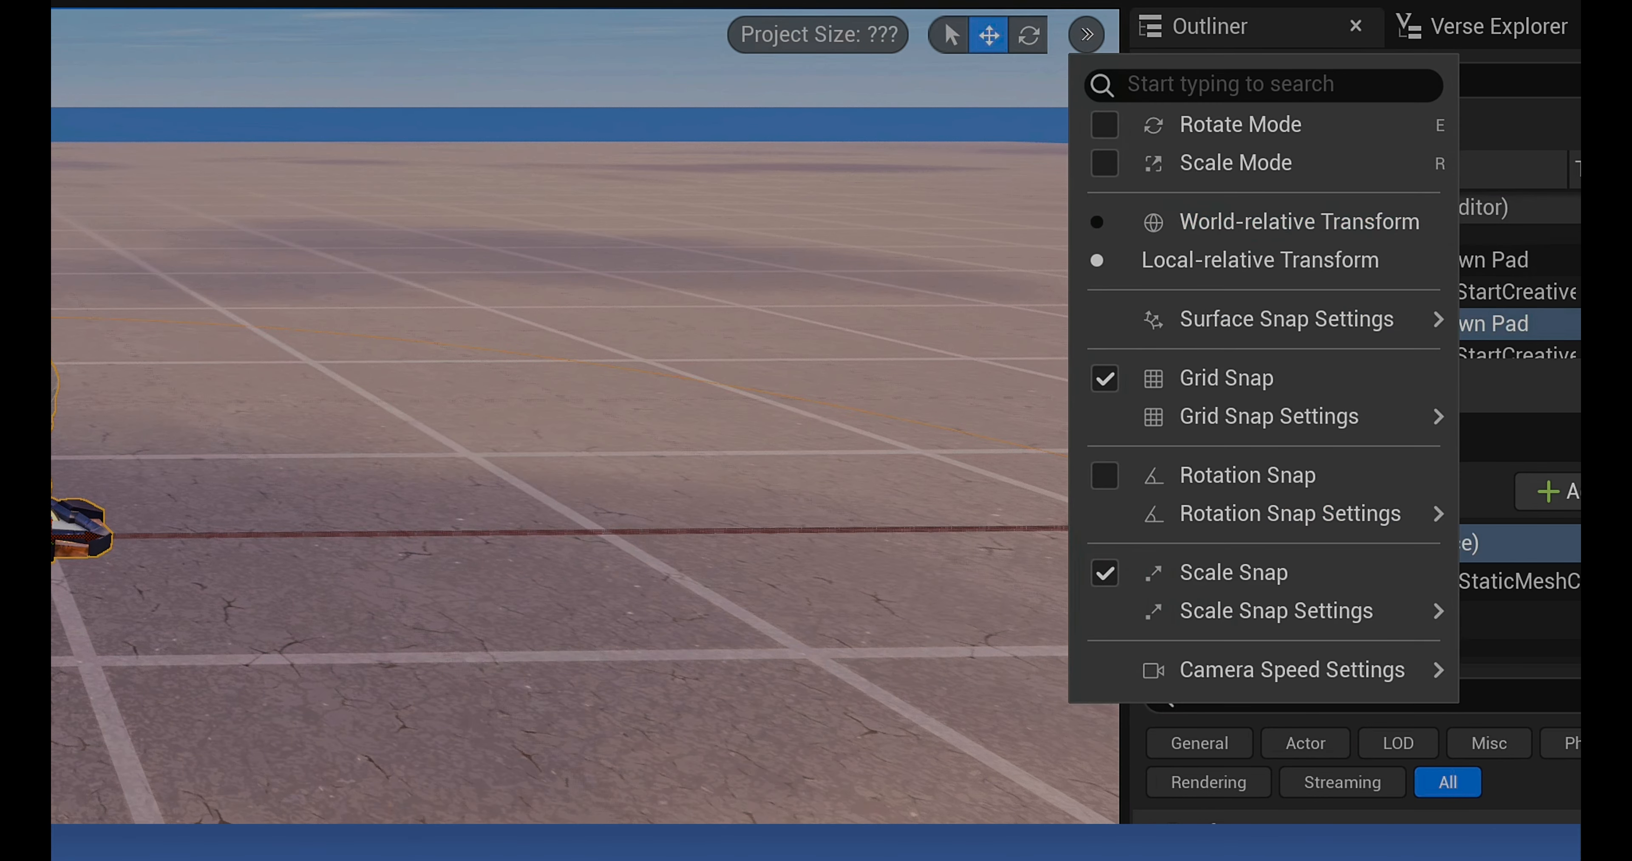
right_click_drag(58, 531, 120, 530)
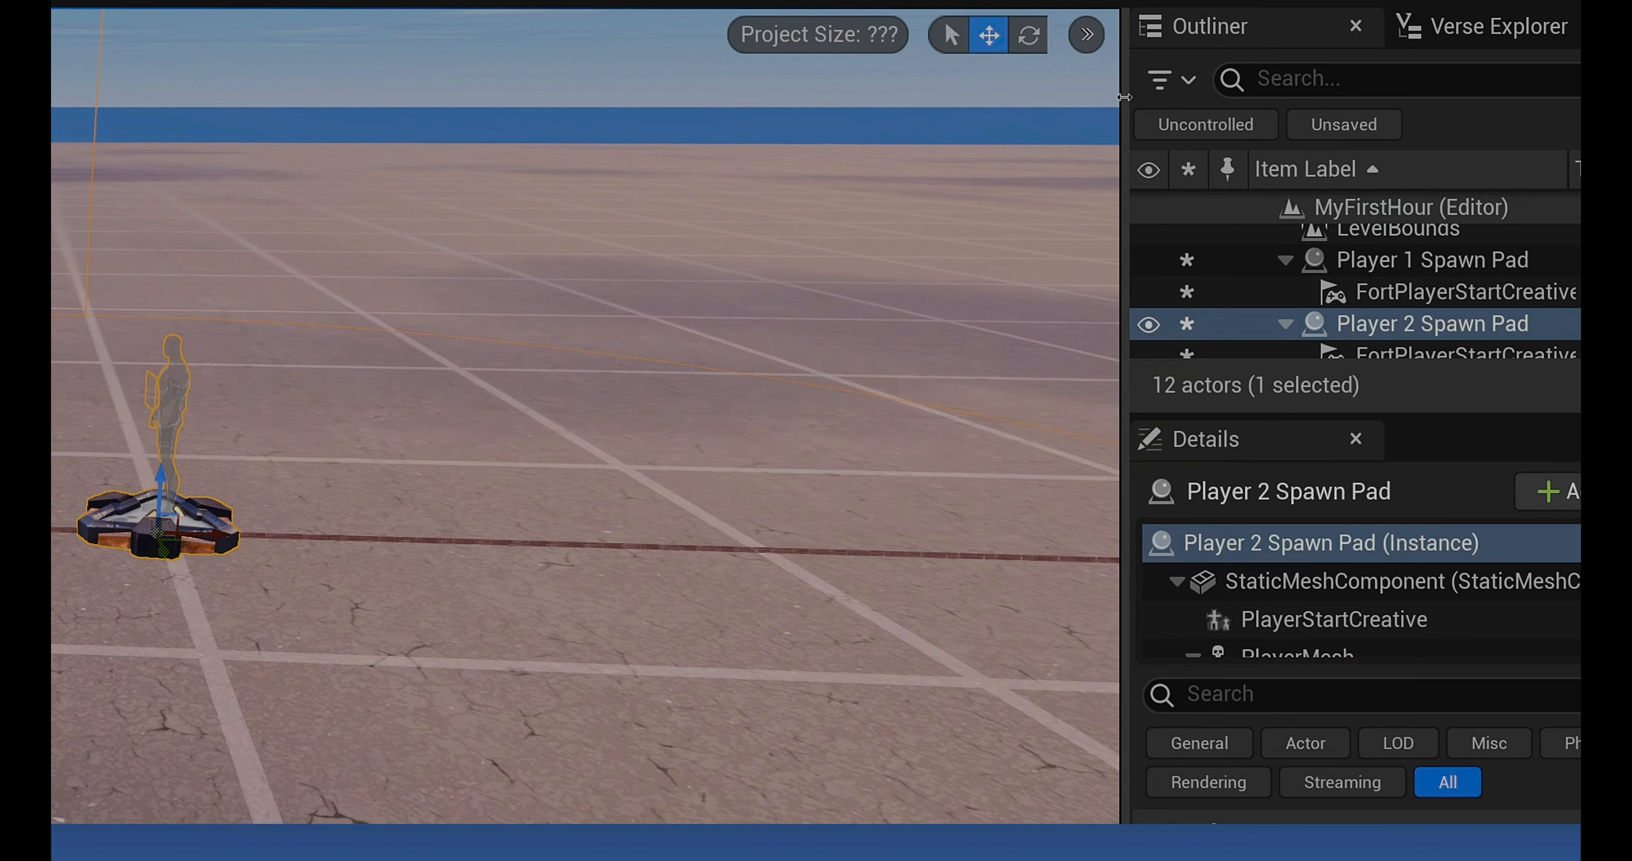
left_click(1087, 35)
left_click(1183, 250)
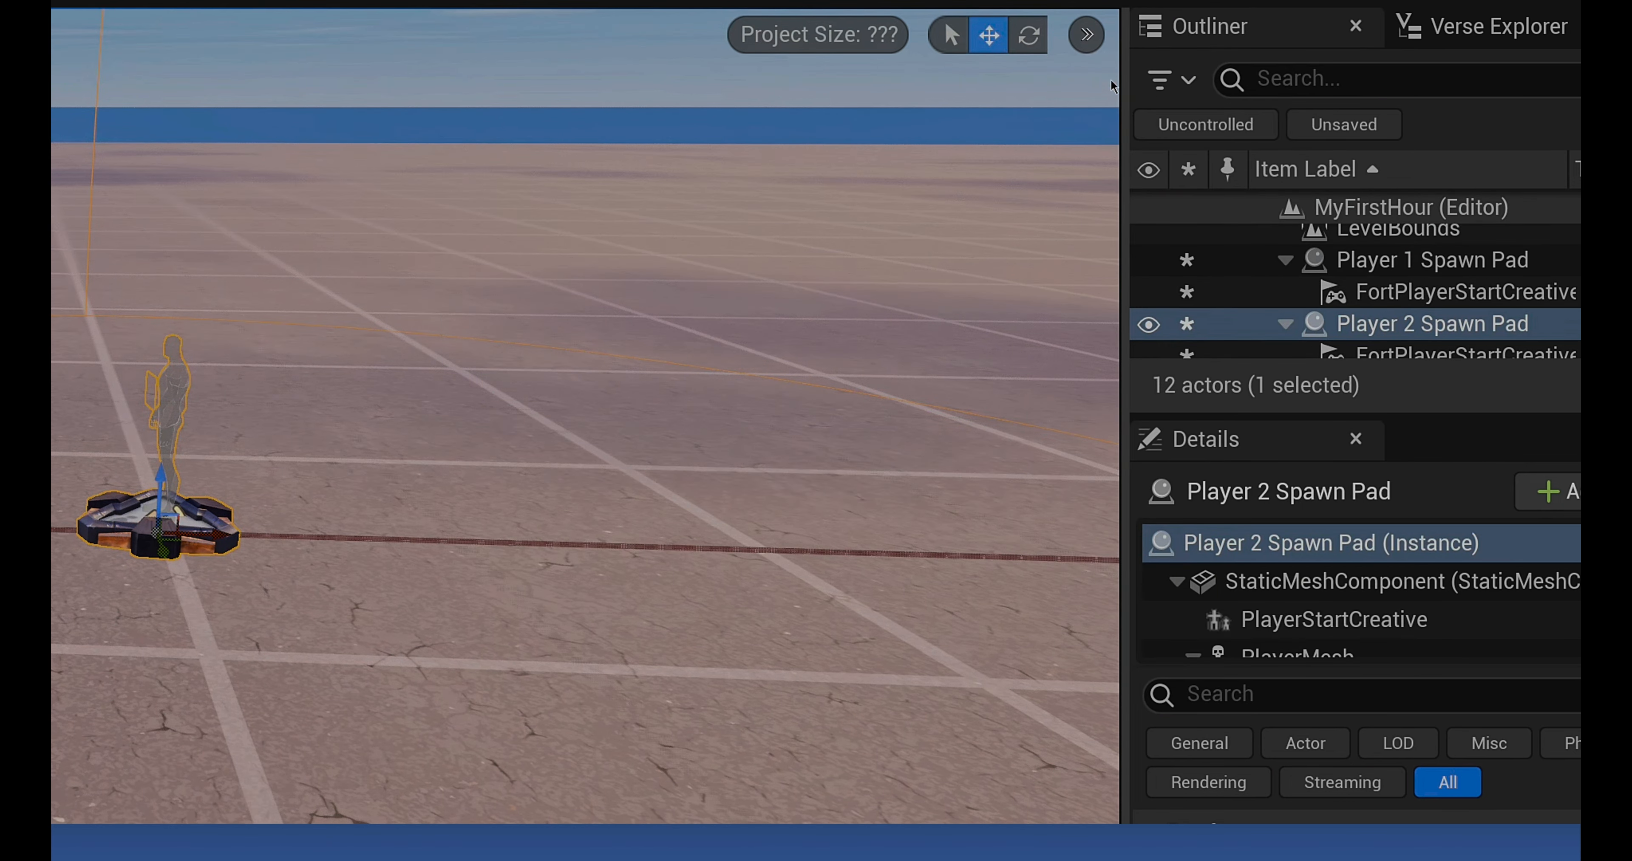
Set the grid snap size to 512 and keep Grid Snap enabled.
left_click(1087, 35)
mouse_move(1211, 411)
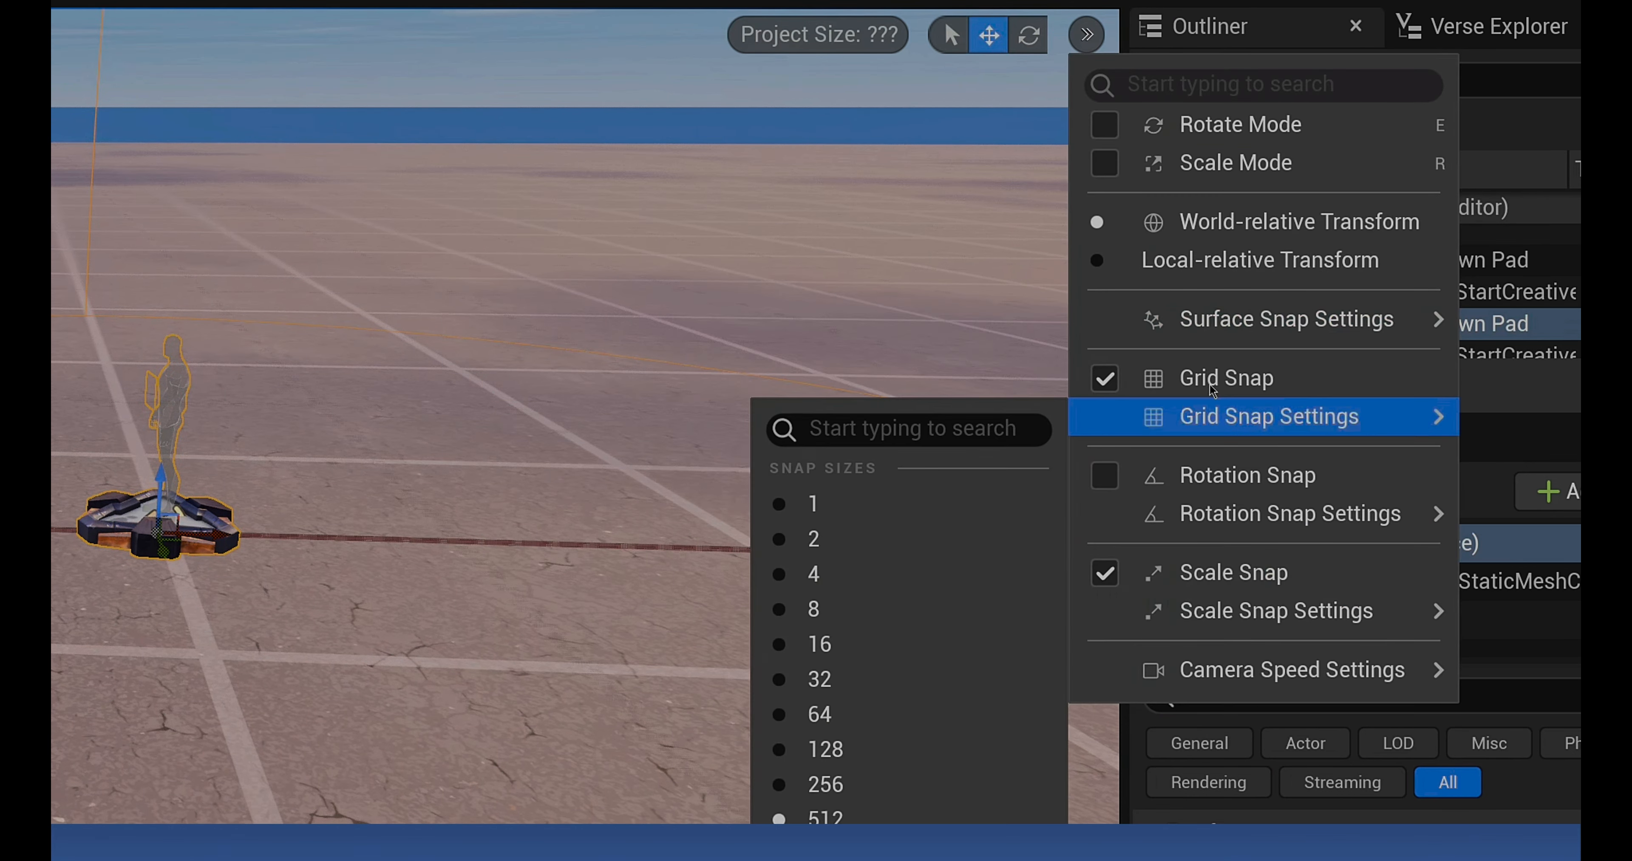
mouse_move(1182, 316)
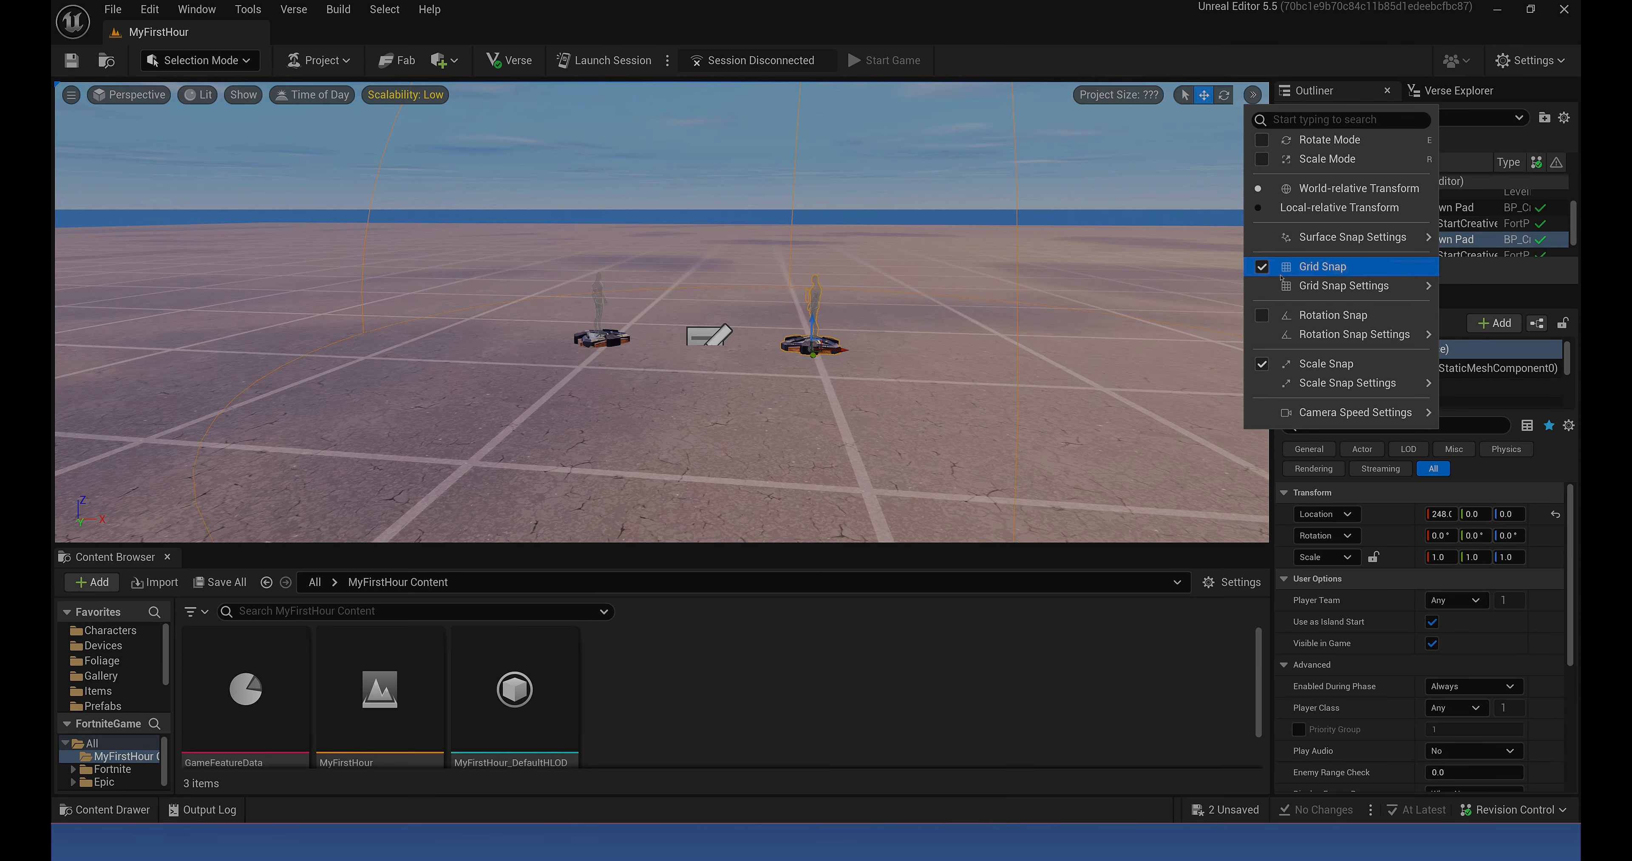
mouse_move(1225, 421)
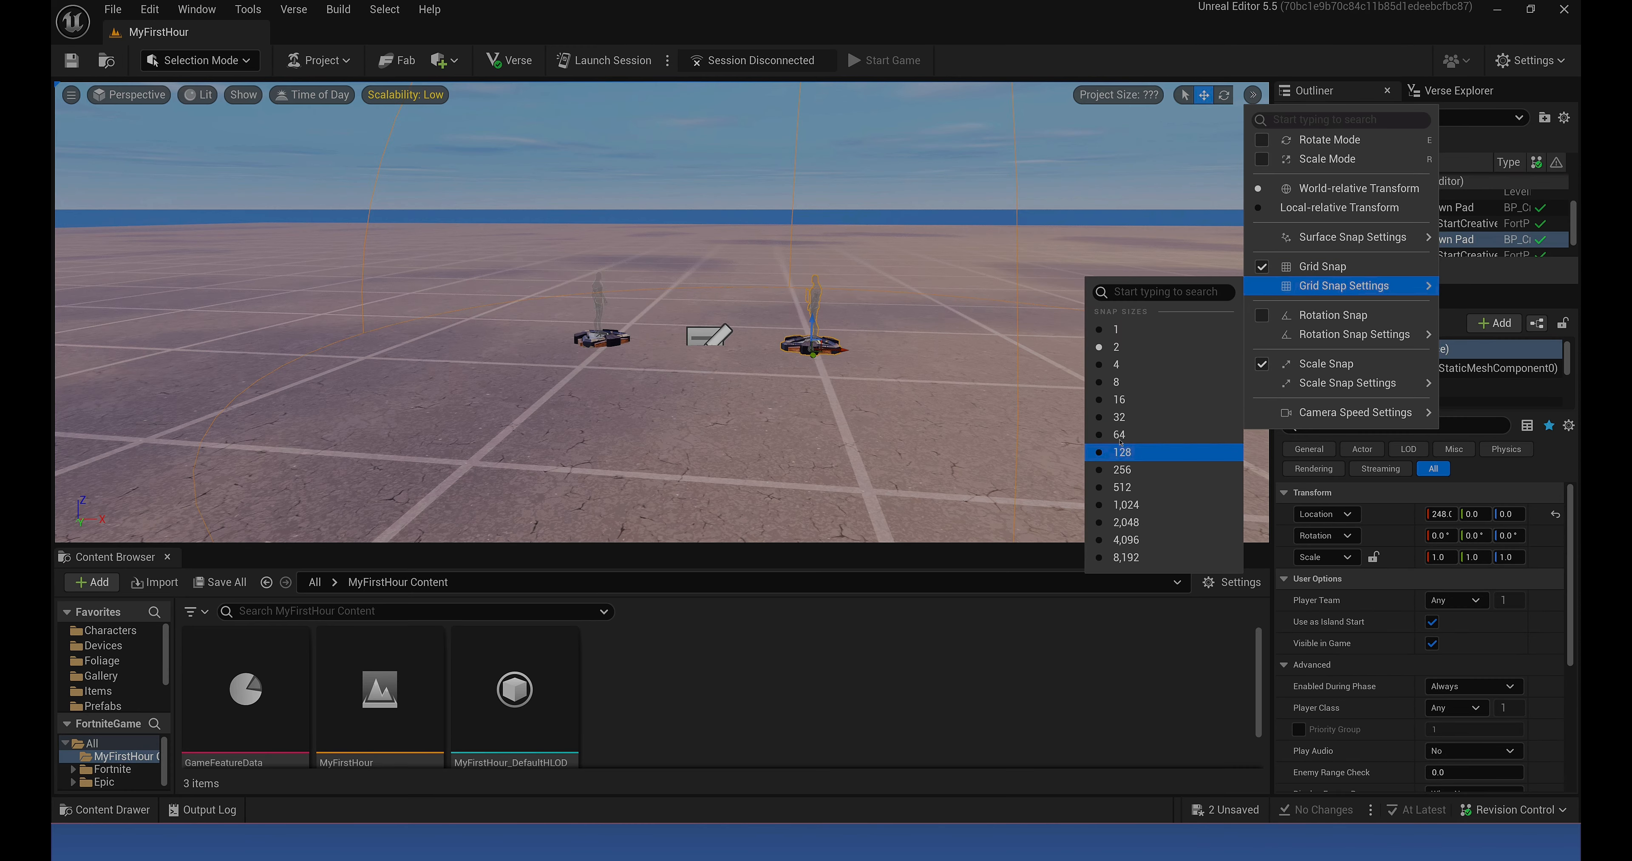
left_click(1122, 487)
scroll(868, 389, "down", 6)
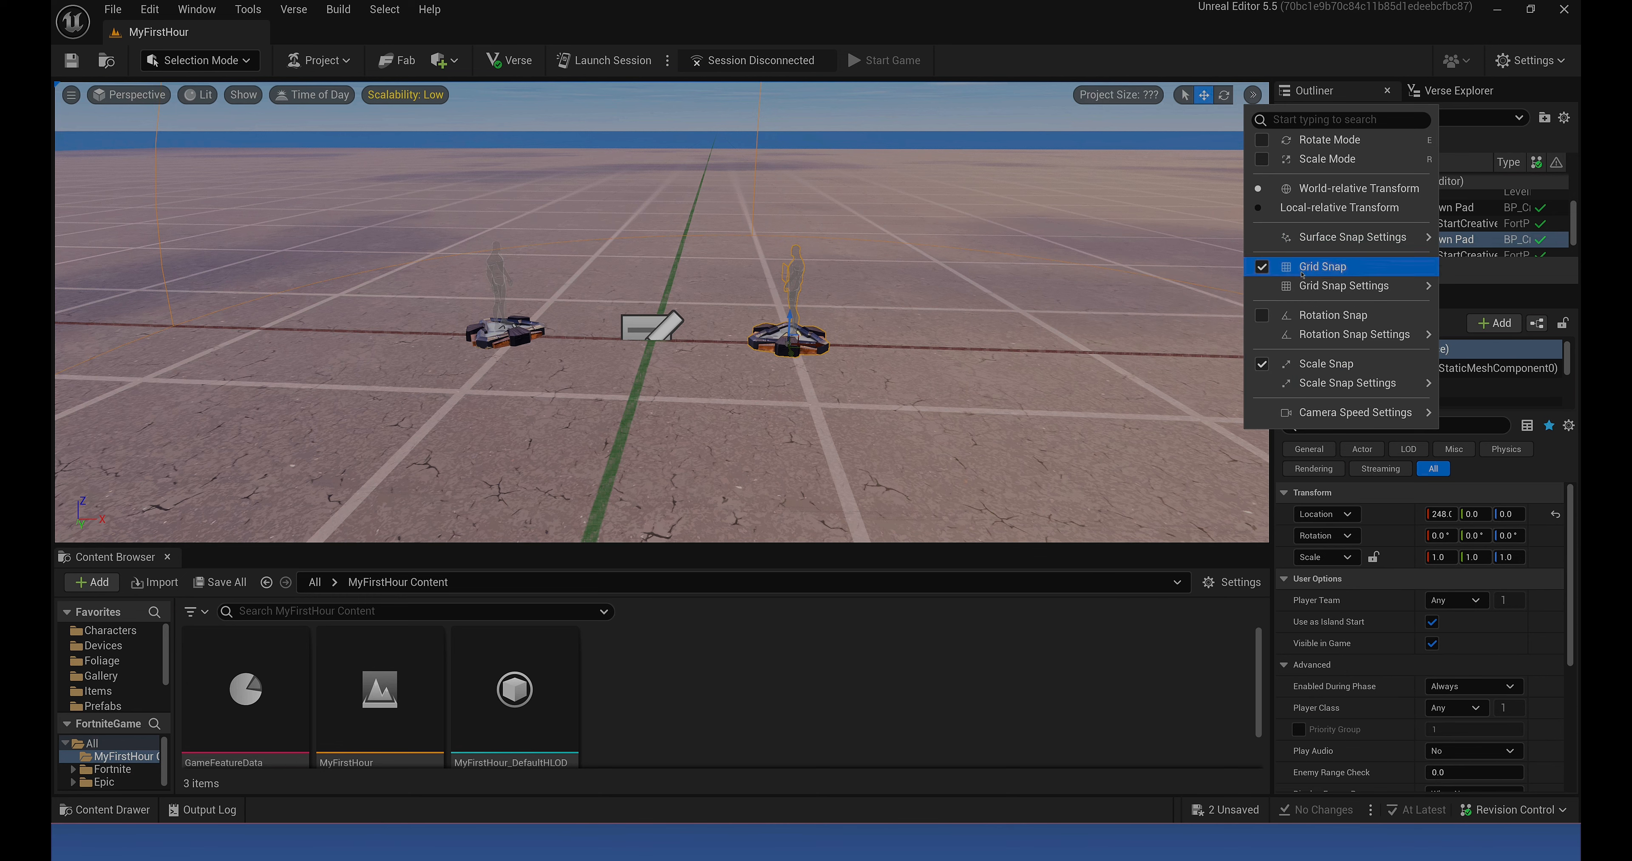
mouse_move(1331, 291)
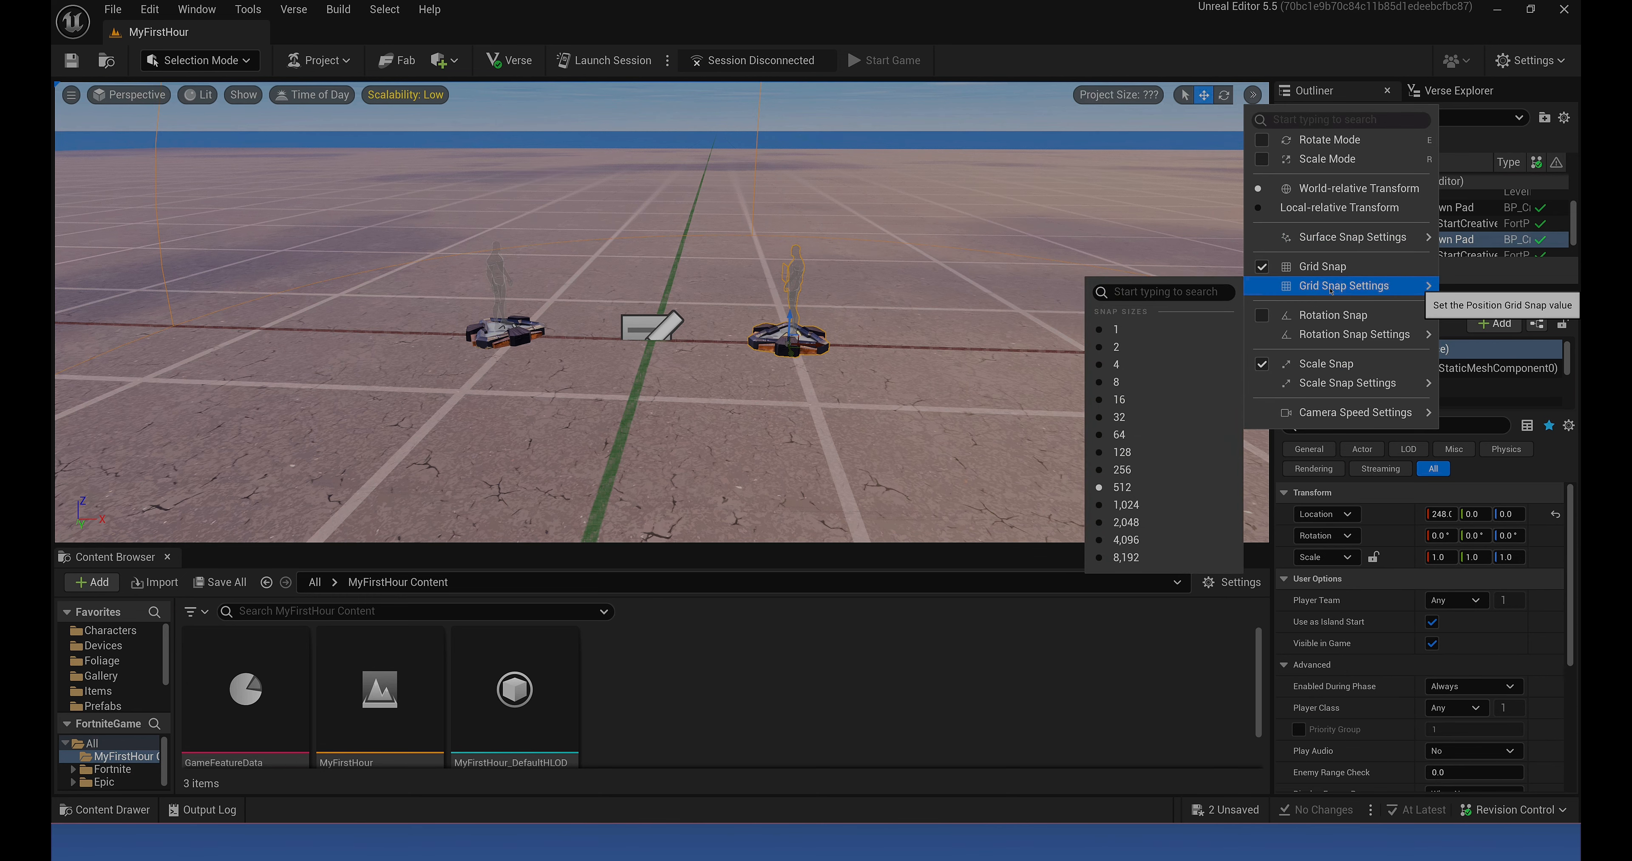
left_click(1261, 266)
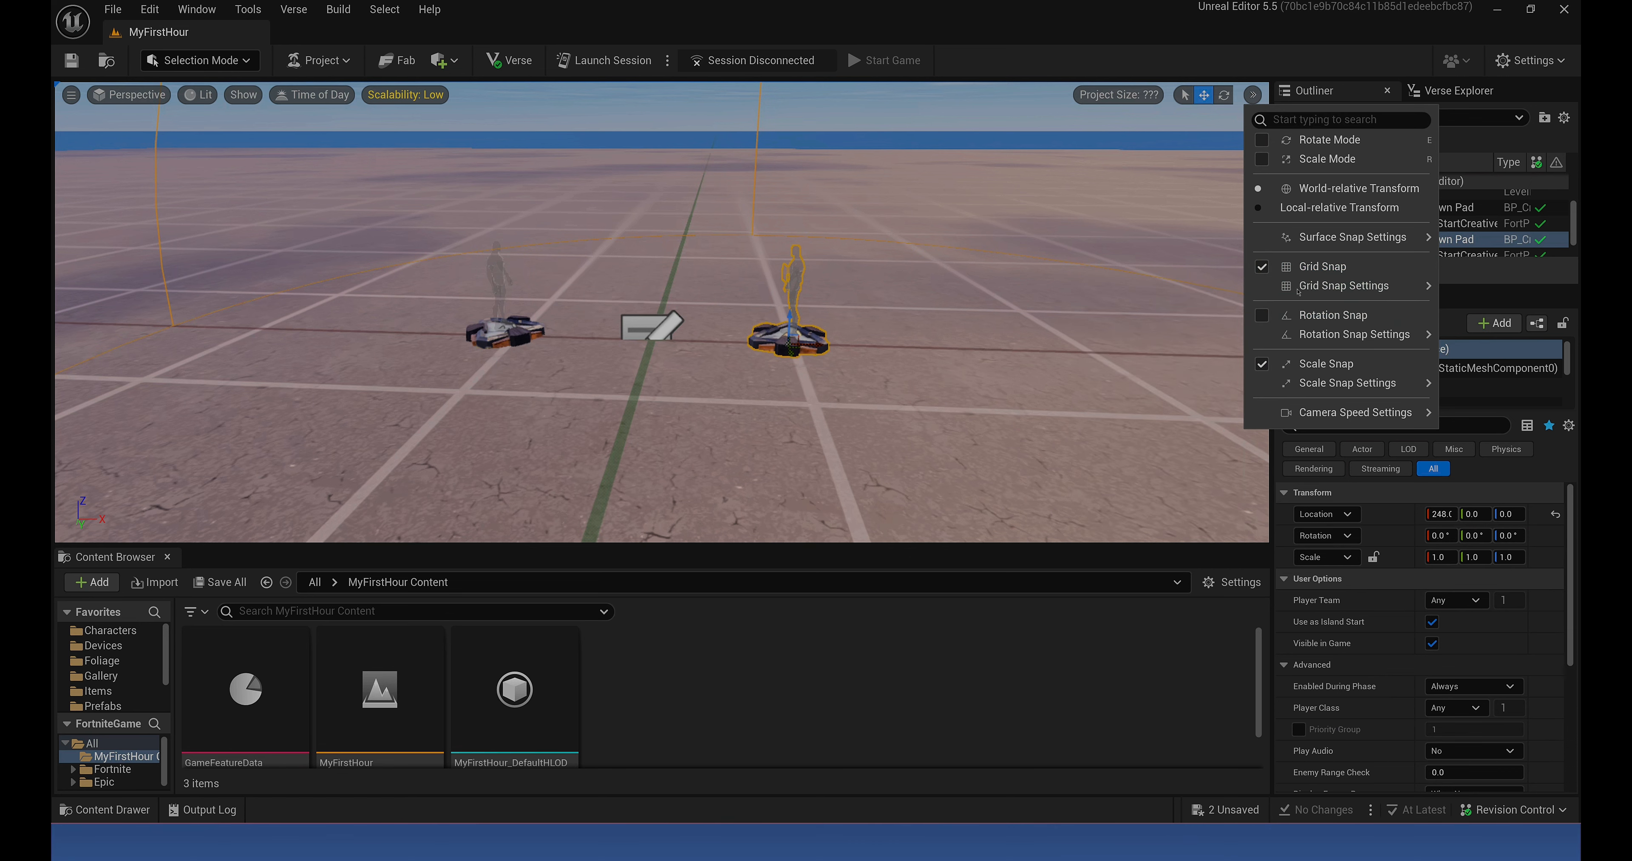
mouse_move(1343, 285)
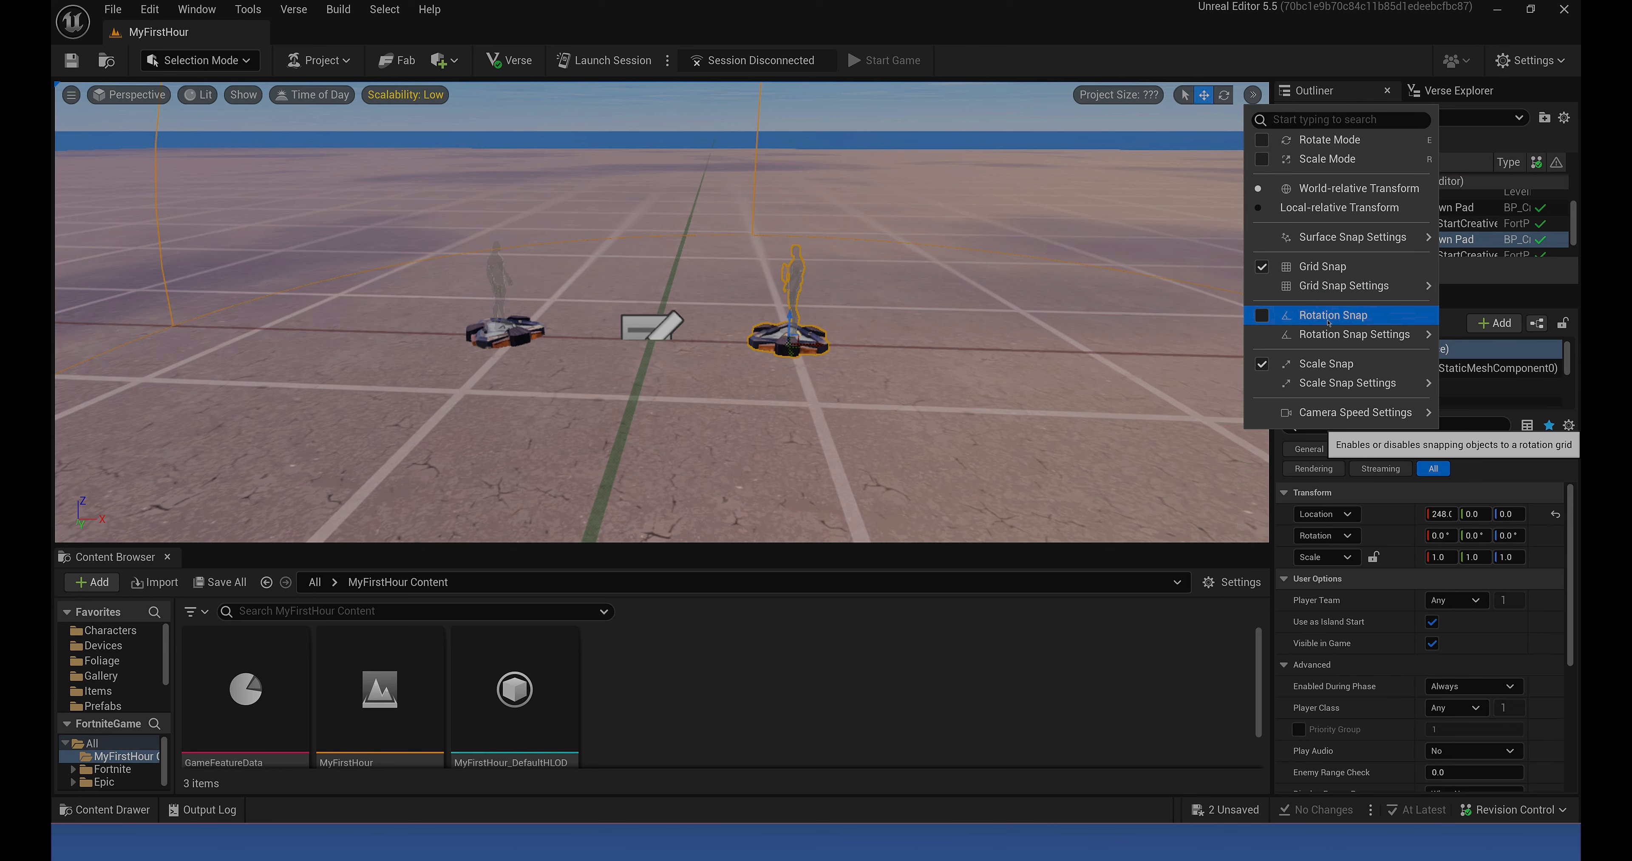
Enable Rotation Snap and try rotating the Player 2 Spawn Pad about its vertical axis in snapped increments.
mouse_move(1342, 342)
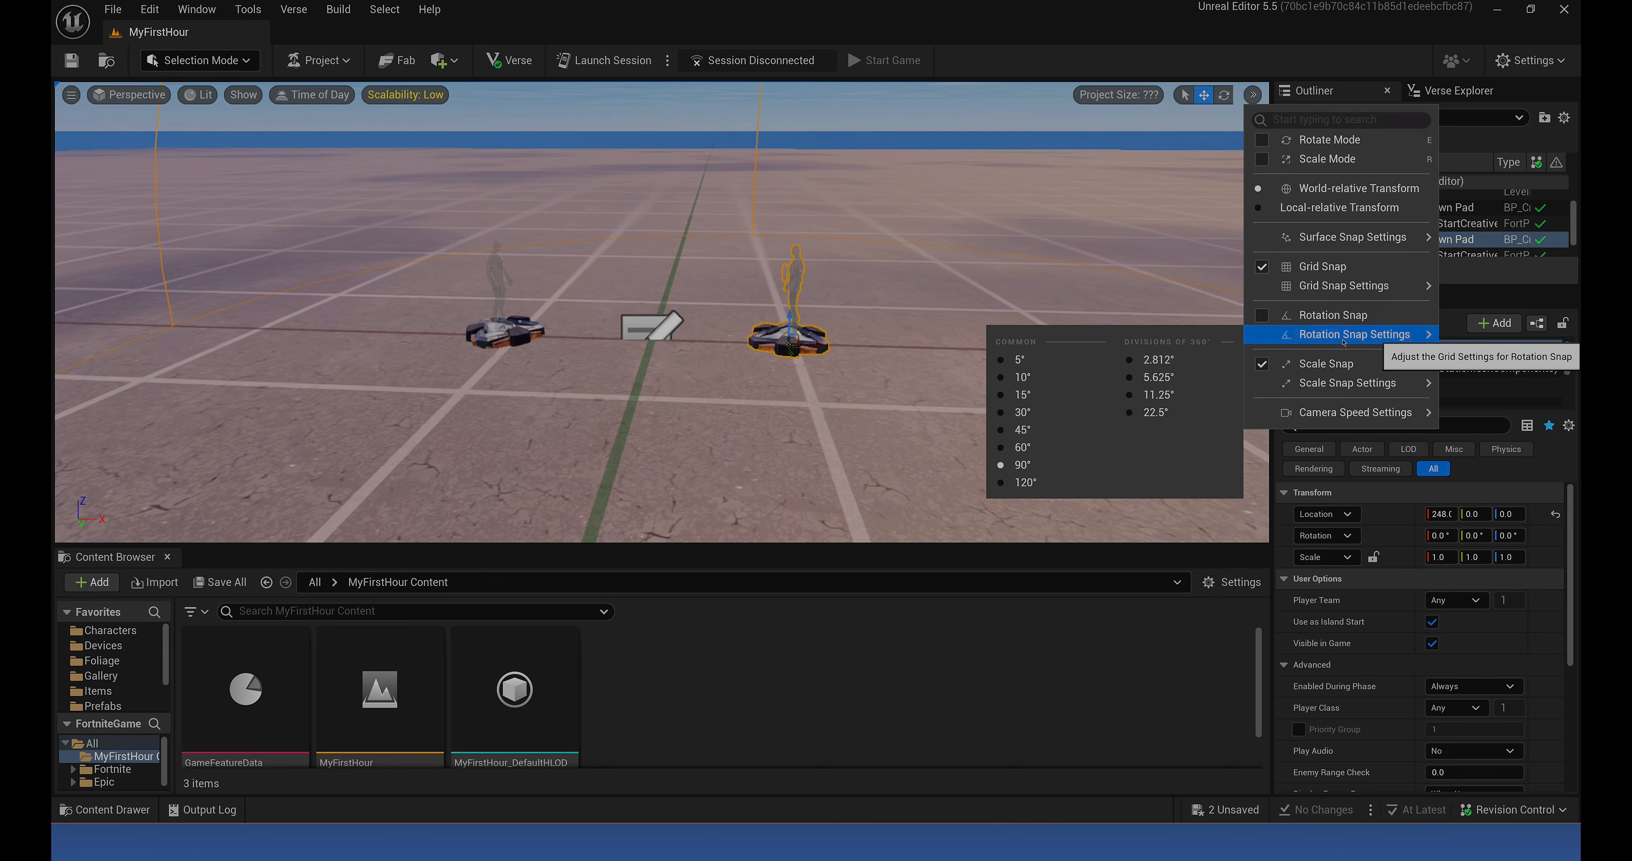
left_click(1333, 315)
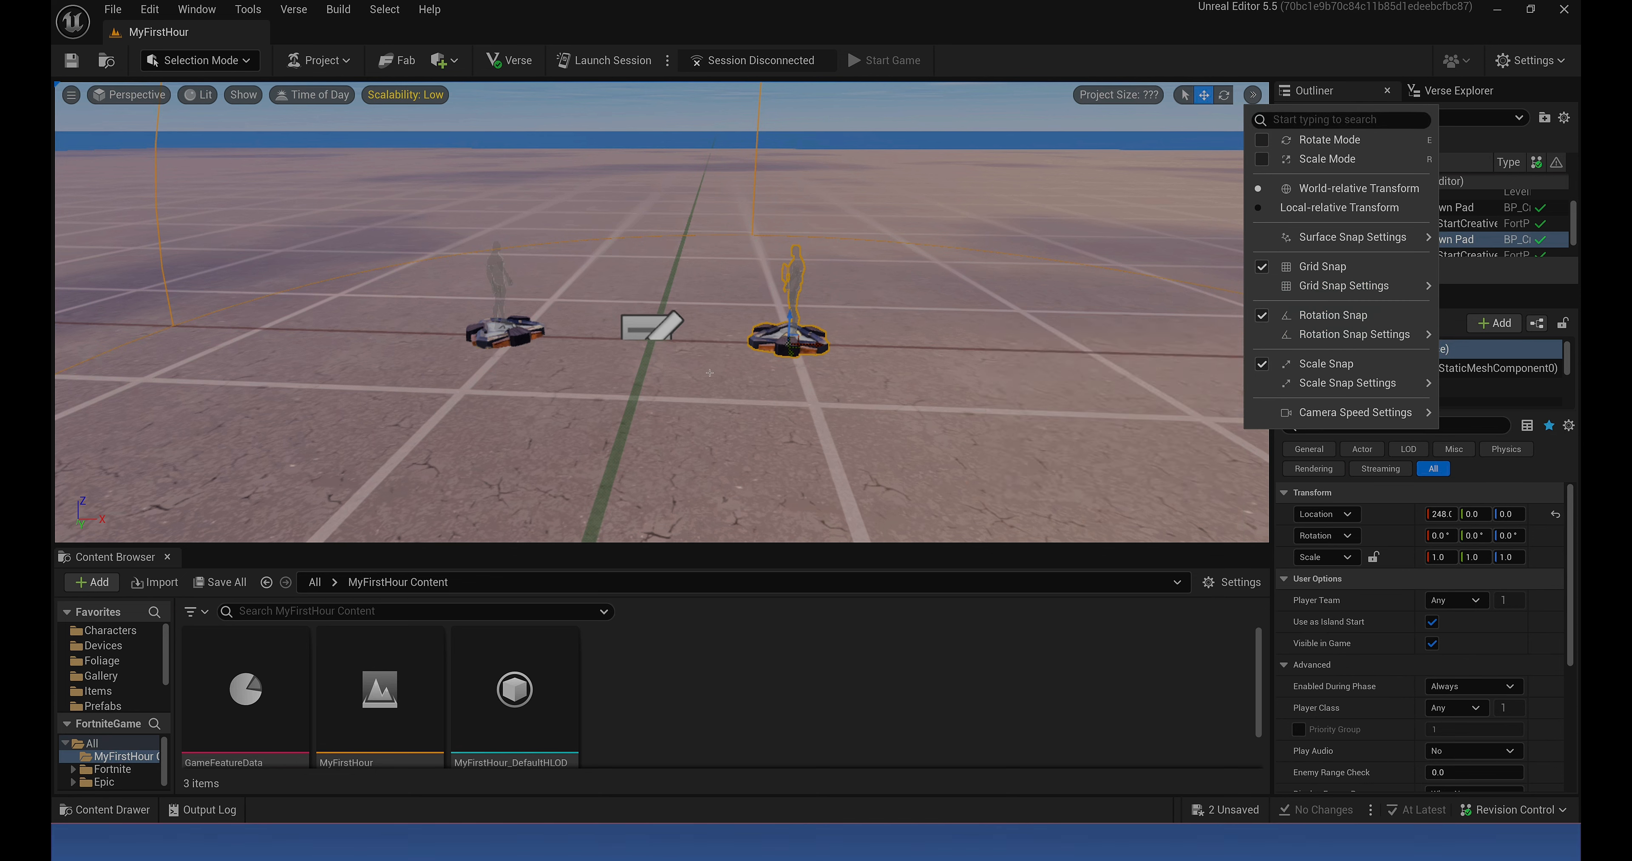
left_click(1224, 96)
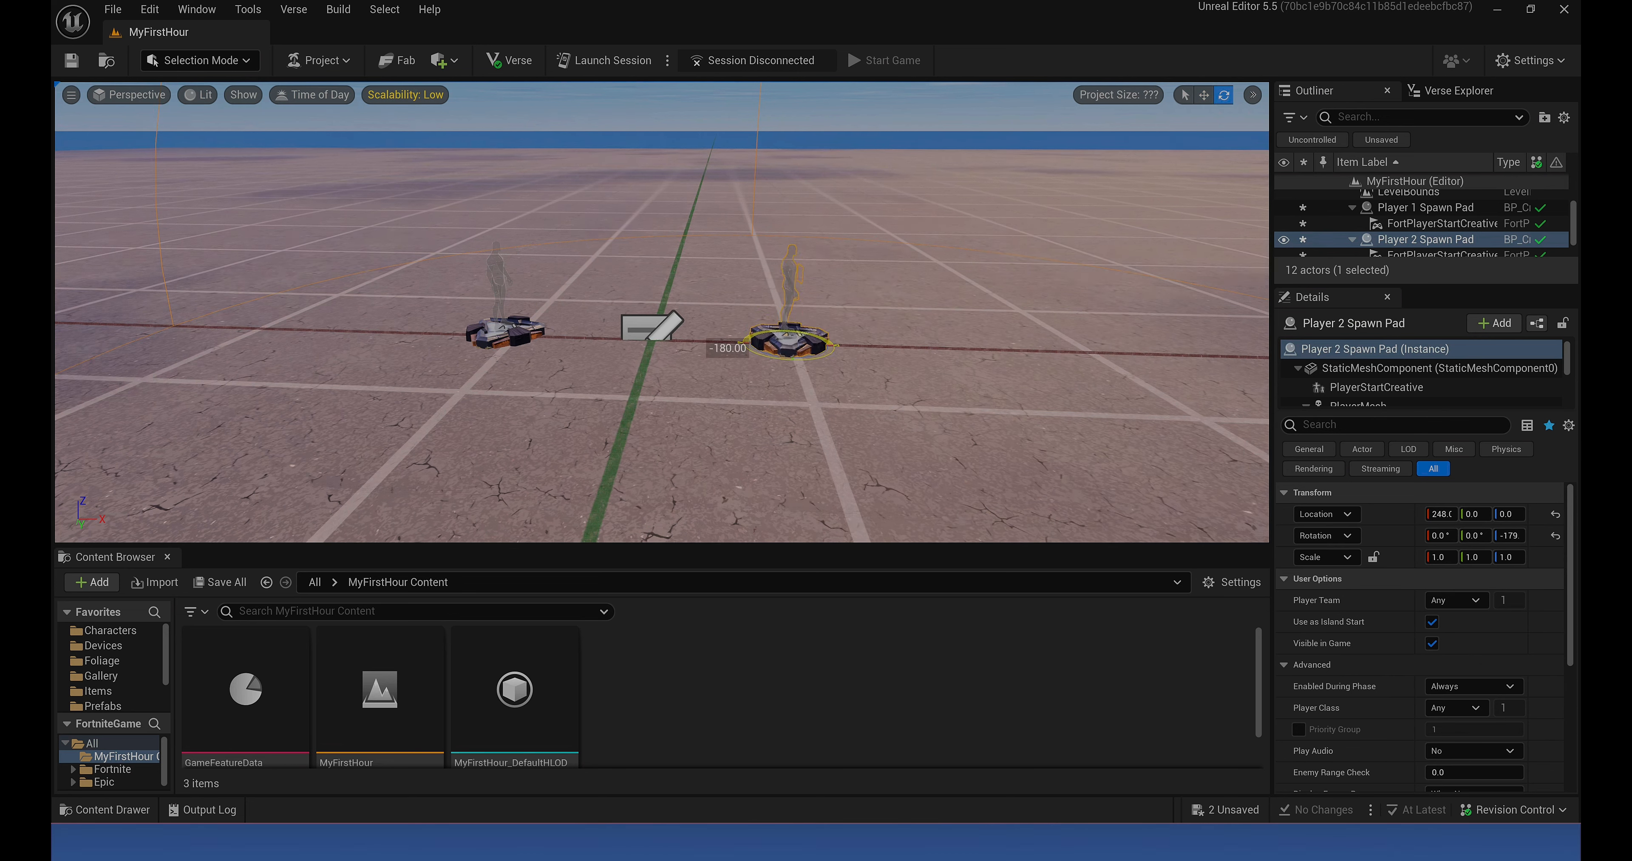
Examine the Scale Snap and Camera Speed settings, and fly the viewport camera backward and forward.
left_click(1249, 94)
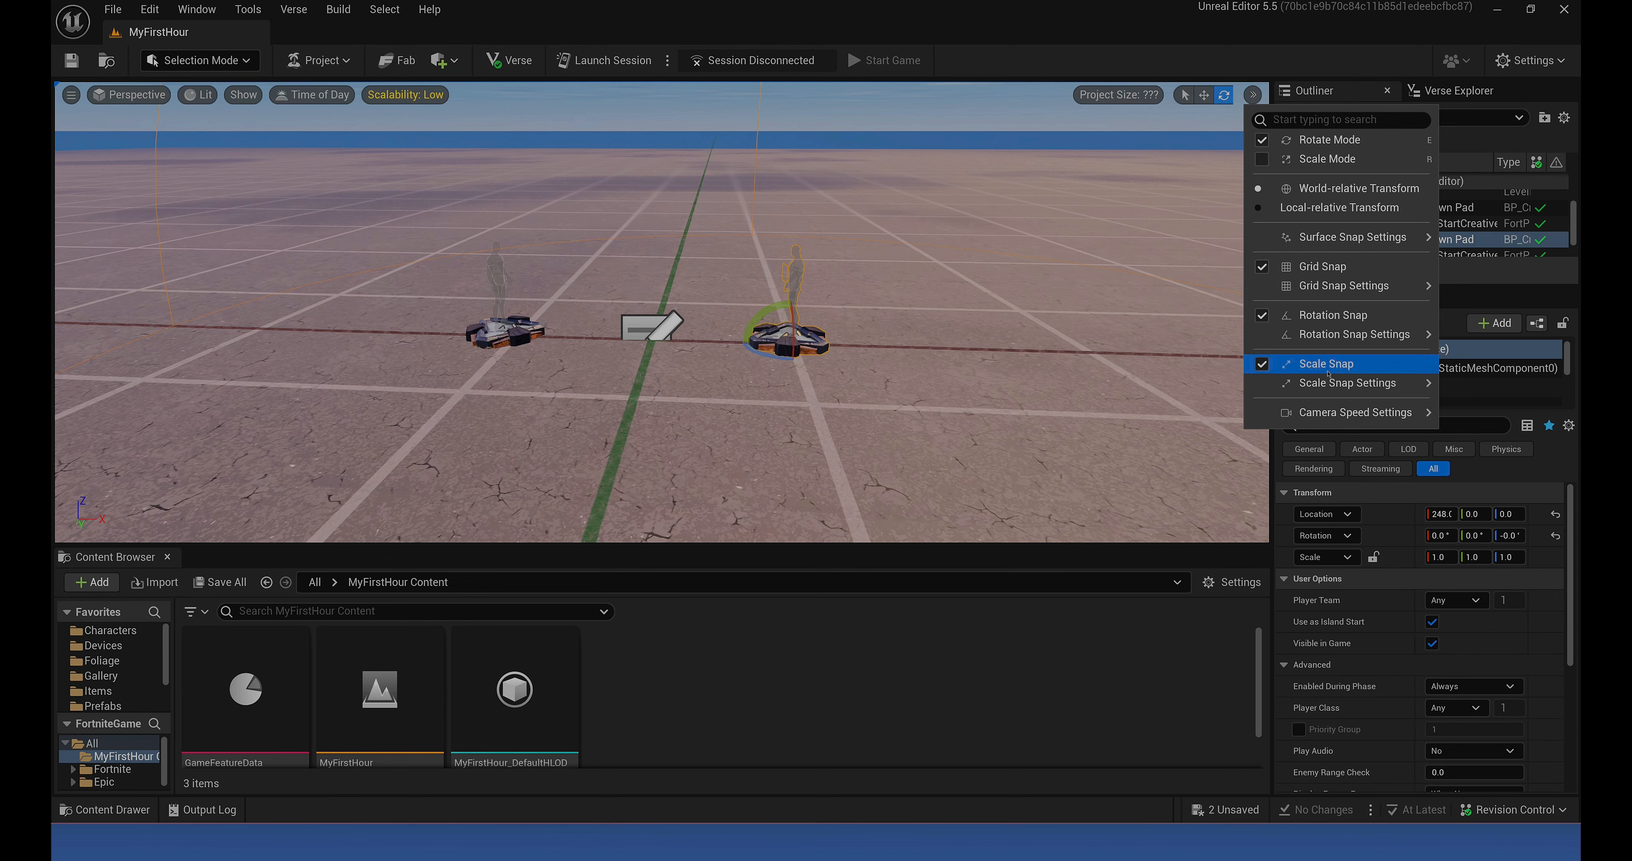
mouse_move(1326, 415)
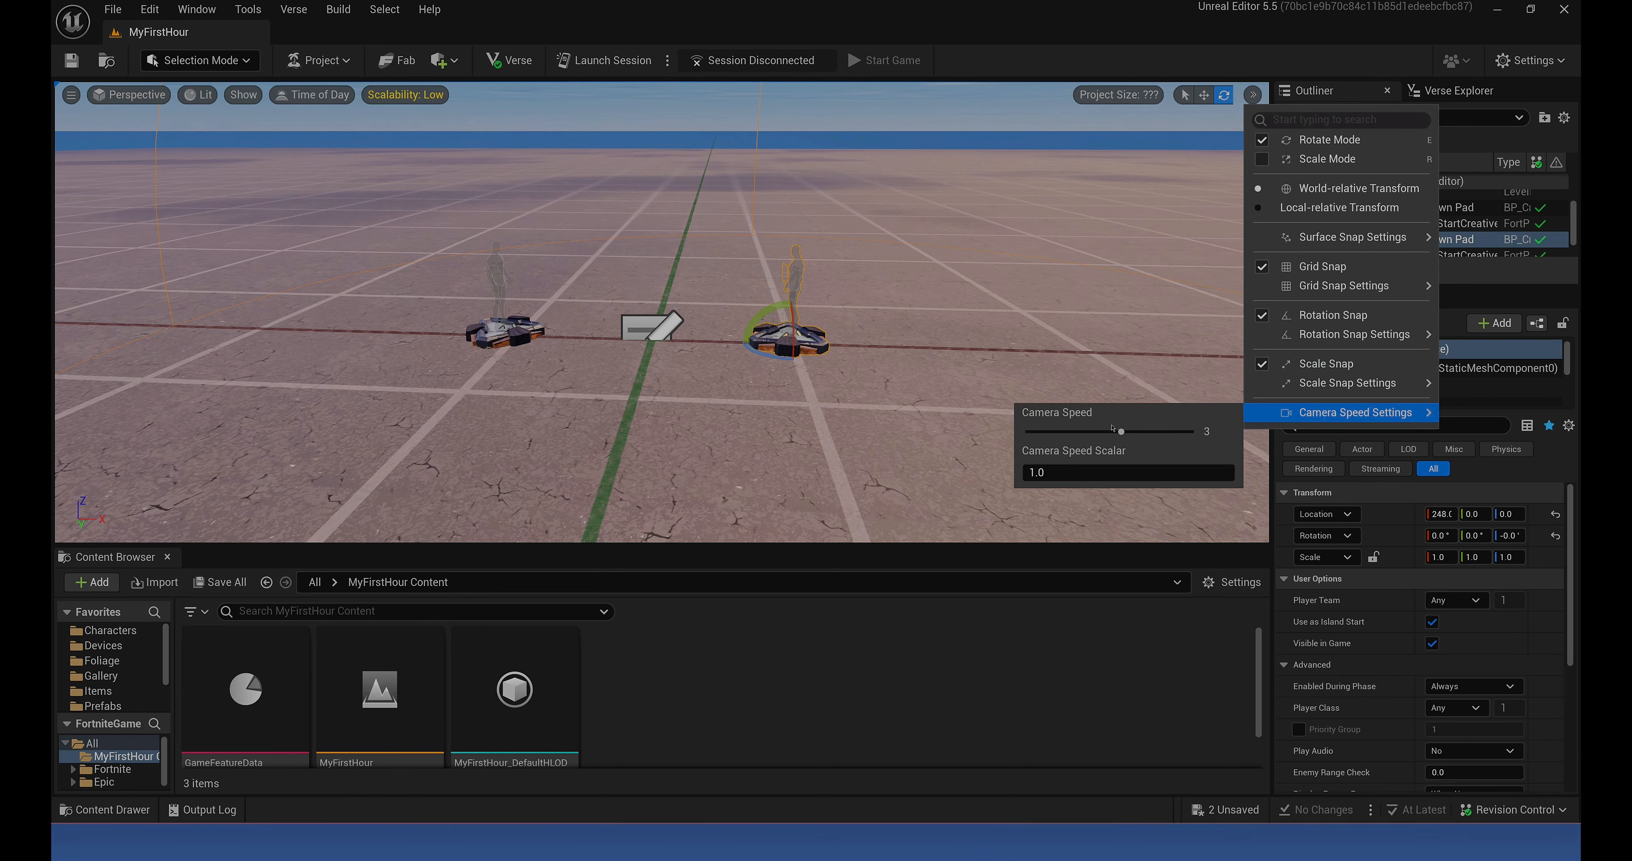
key("s")
mouse_move(1139, 332)
right_mouse_down()
mouse_move(1139, 387)
mouse_move(1139, 333)
right_mouse_up()
key("w")
left_click(1253, 94)
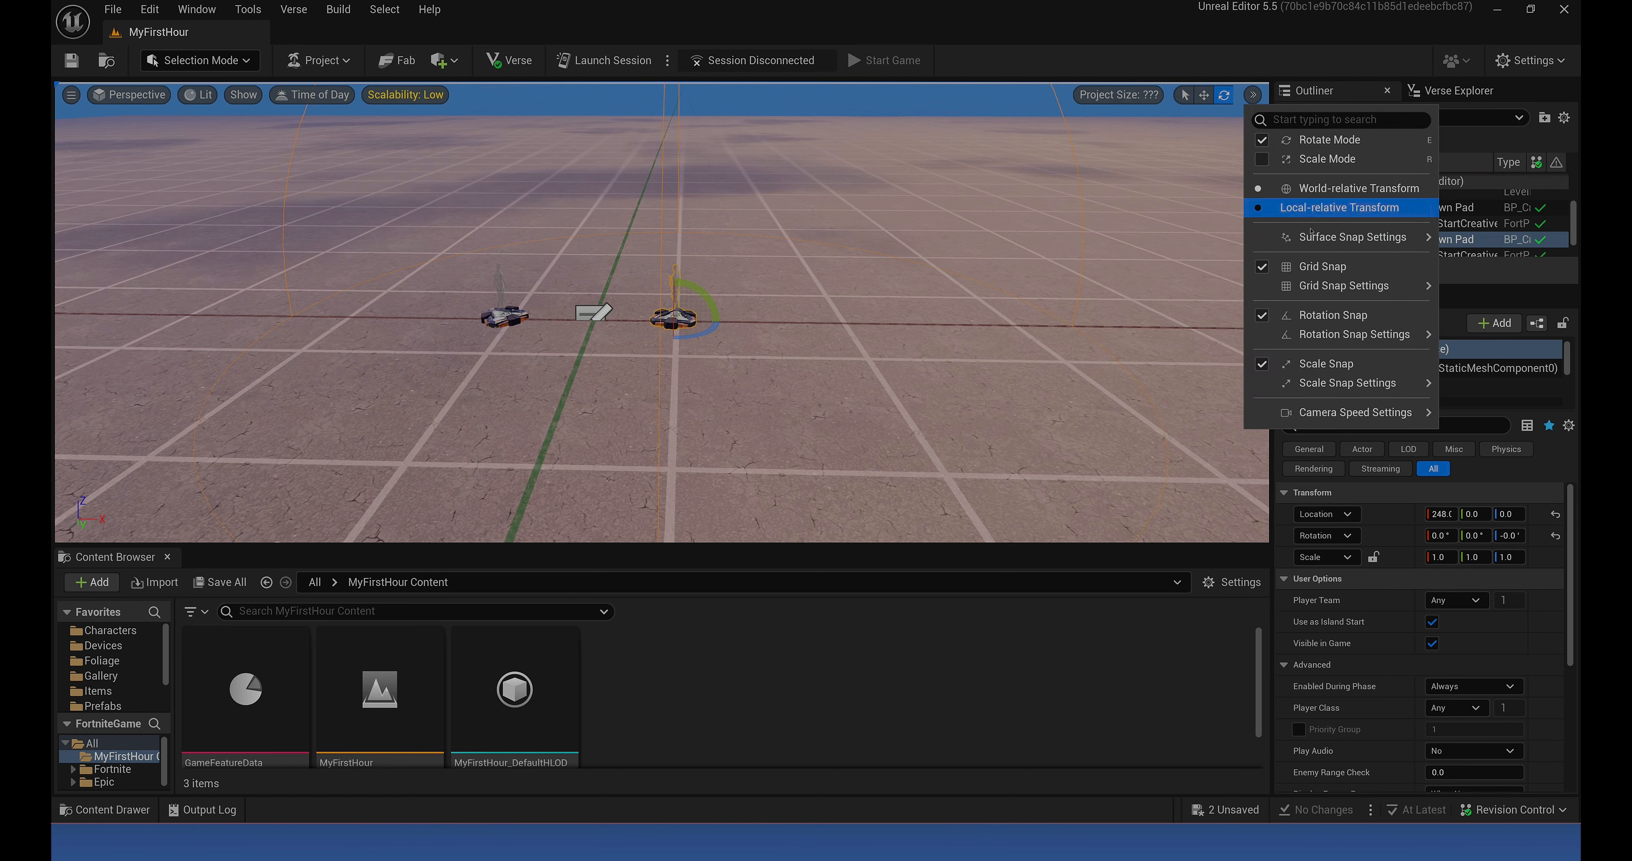
mouse_move(1356, 412)
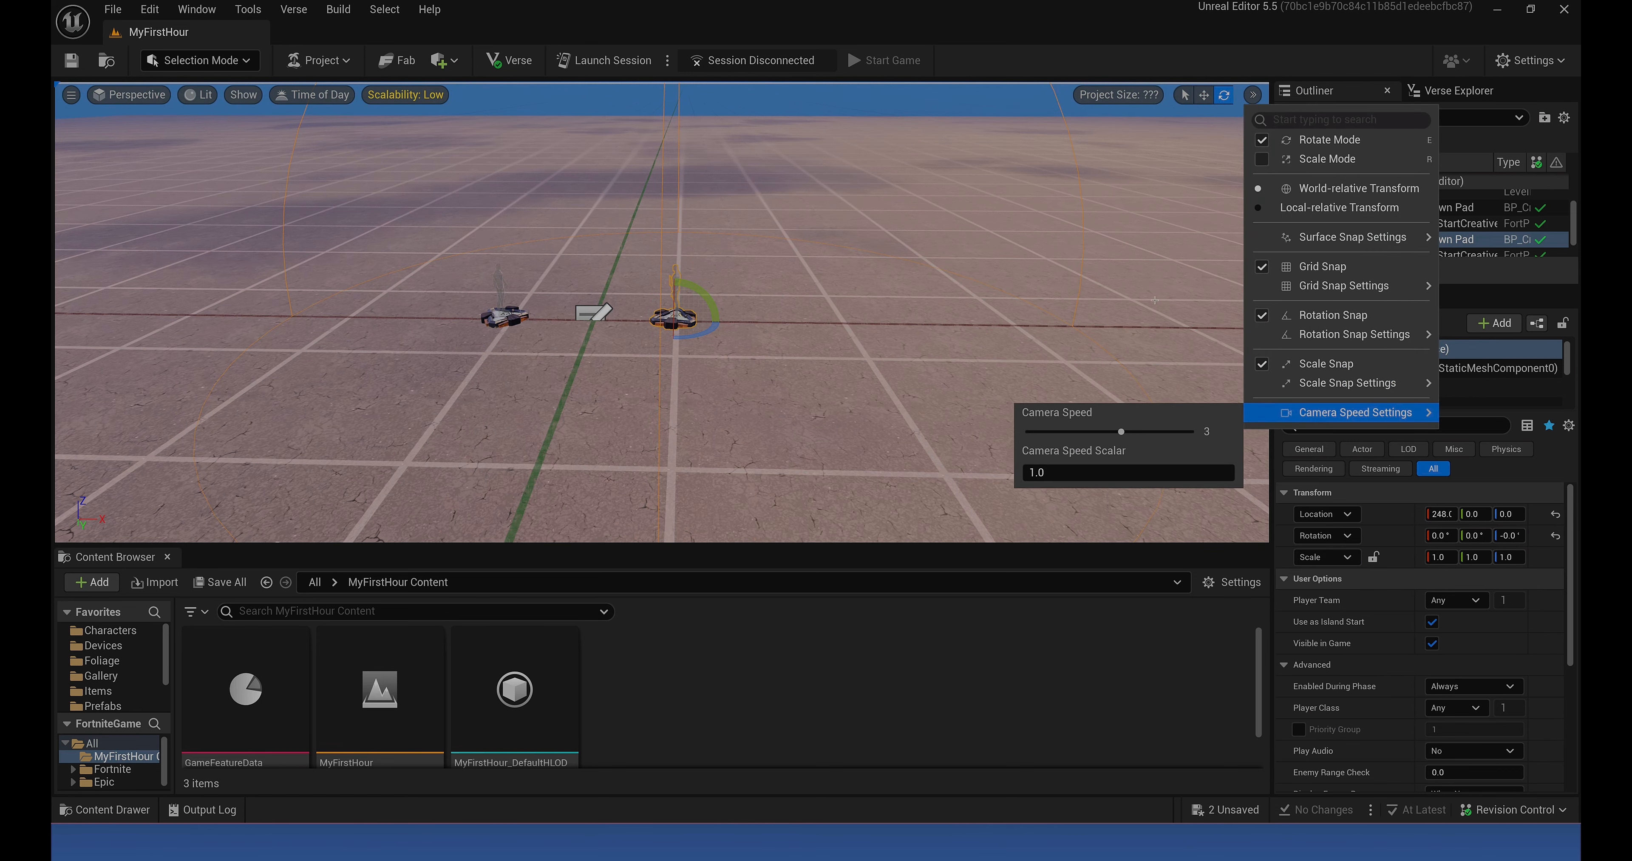
mouse_move(1154, 300)
right_mouse_down()
mouse_move(1116, 289)
mouse_move(1137, 290)
right_mouse_up()
key("s")
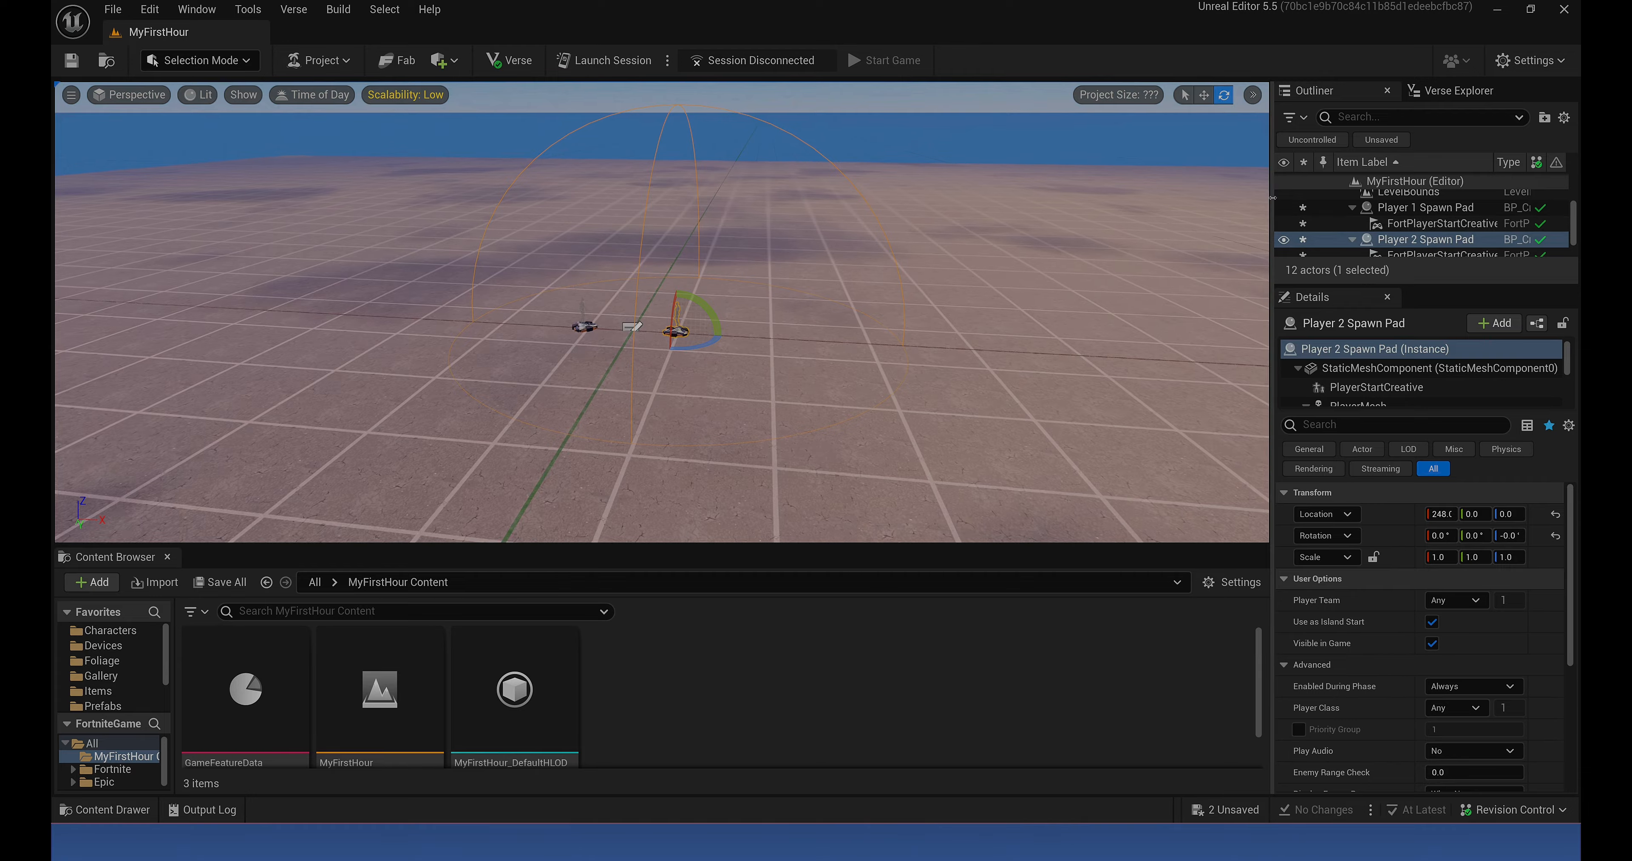
Widen the Outliner and Details area, and try the four-pane grid viewport layout before restoring the one-pane layout.
left_click_drag(1272, 198, 1231, 198)
left_click(71, 95)
mouse_move(173, 349)
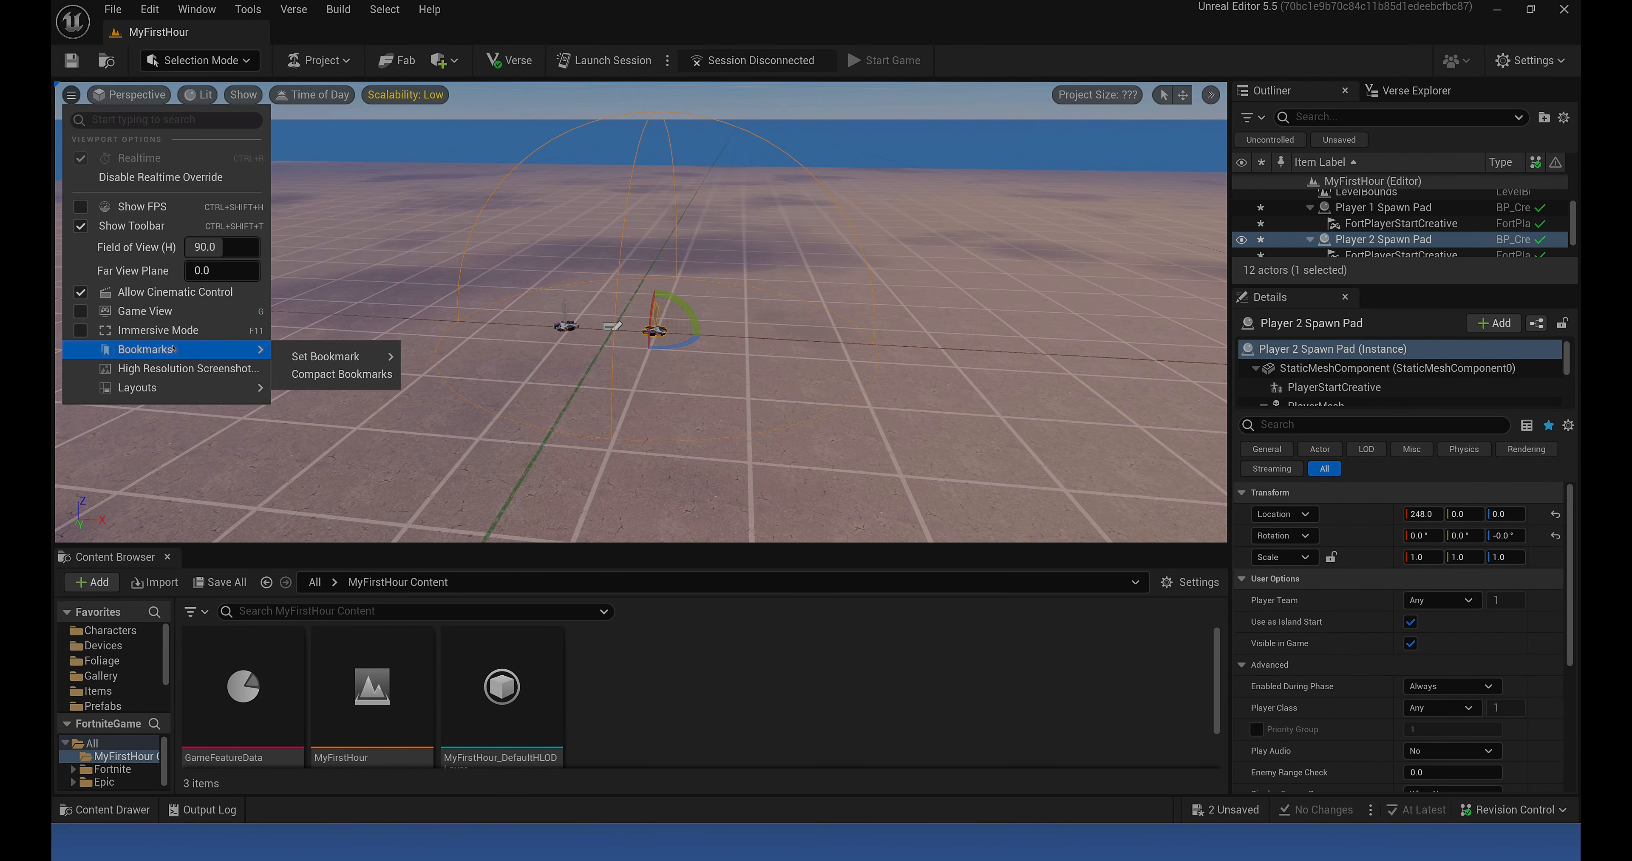
mouse_move(168, 397)
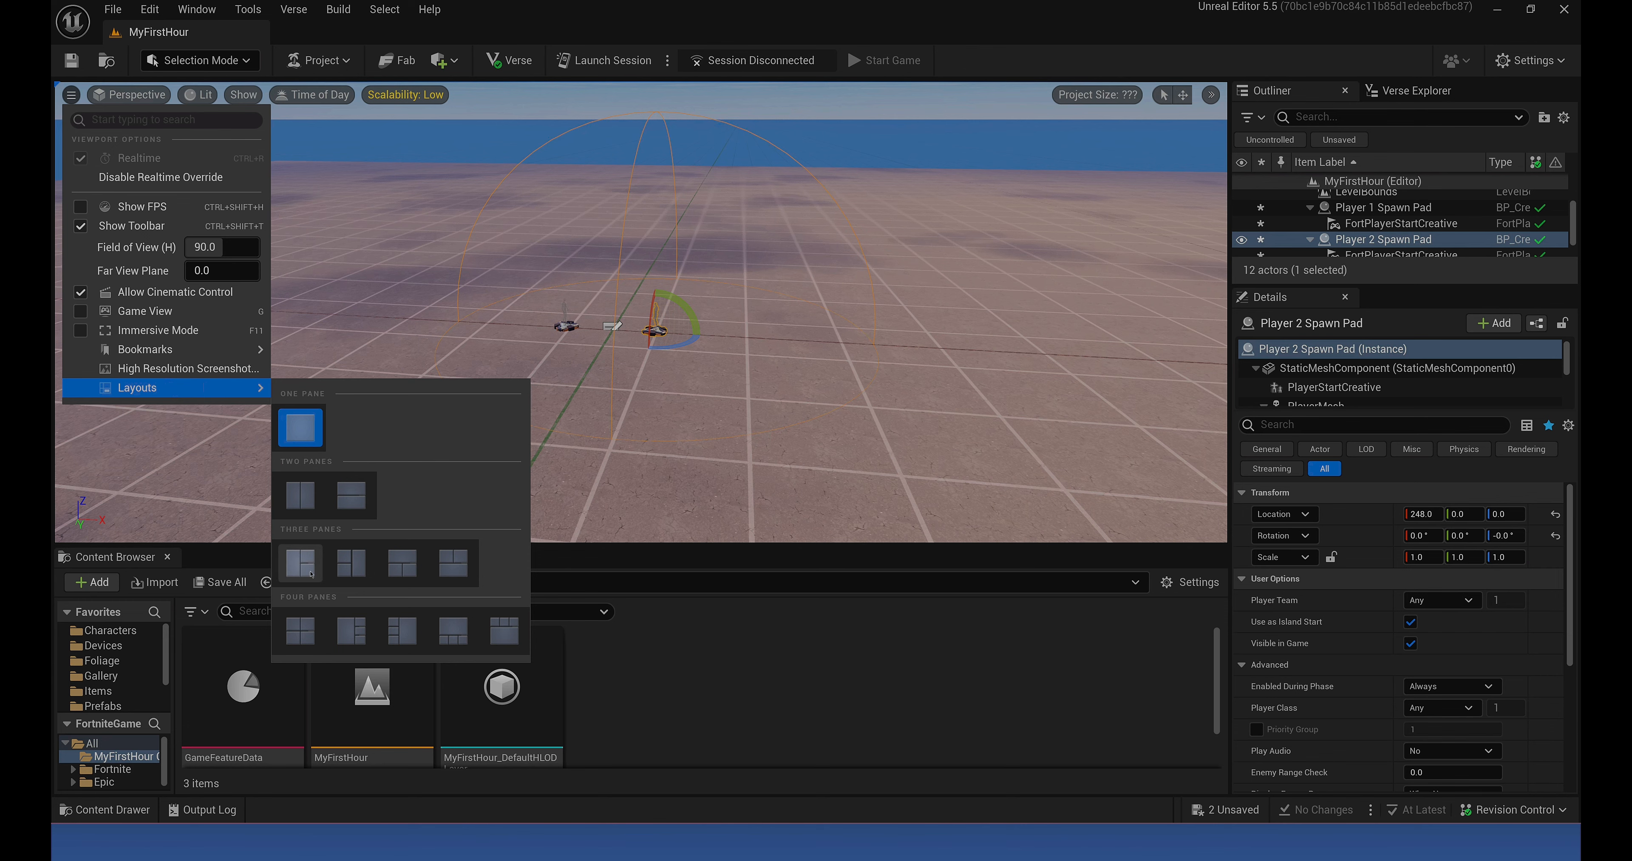
left_click(300, 630)
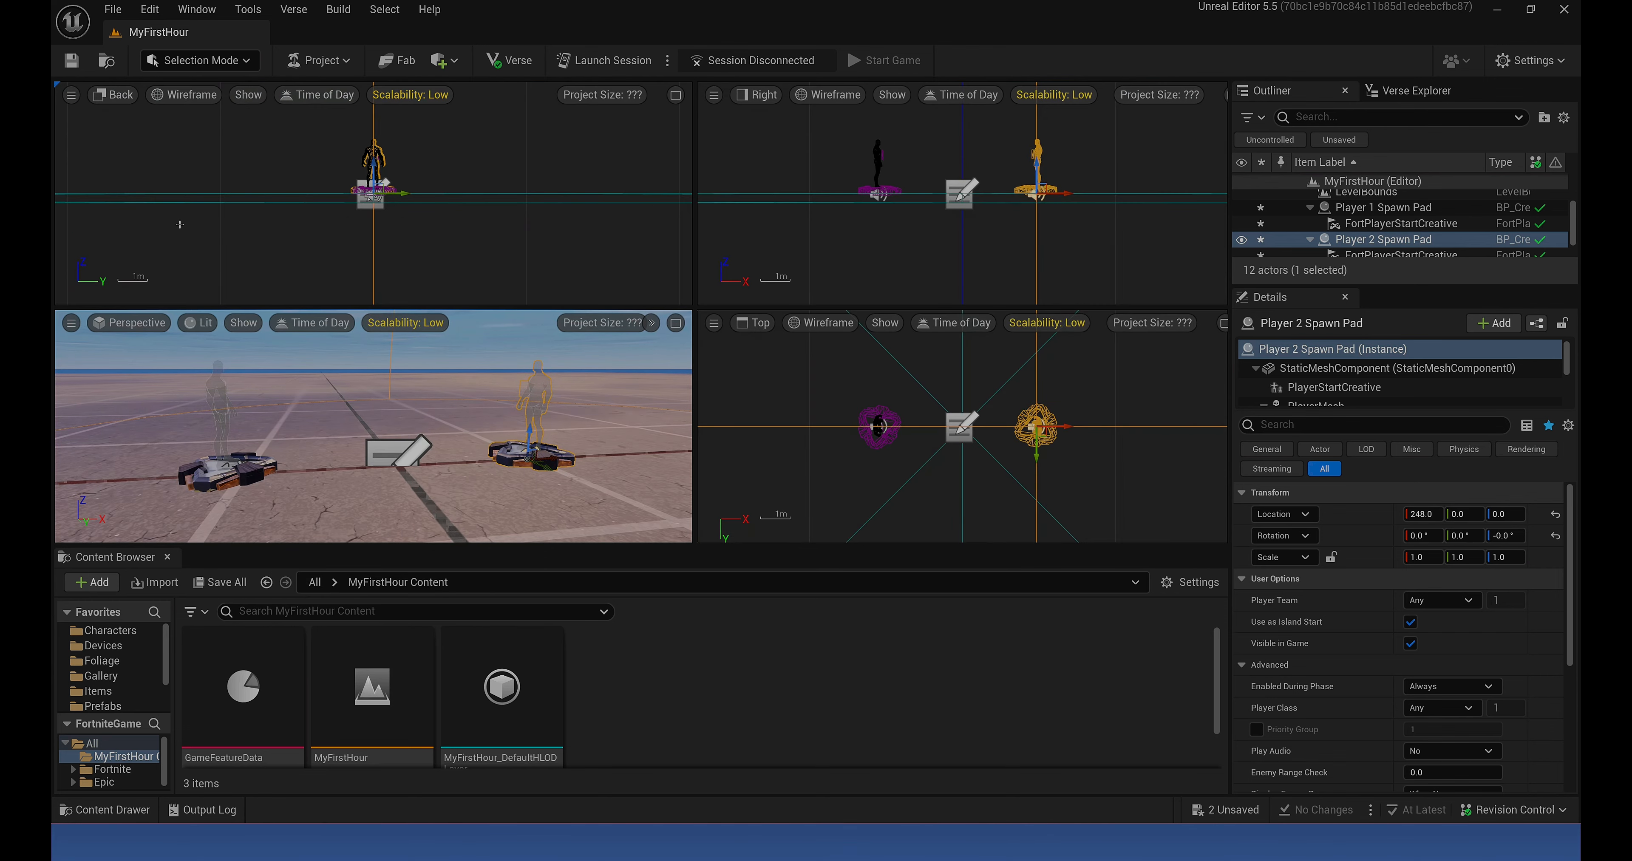
left_click(71, 95)
mouse_move(144, 266)
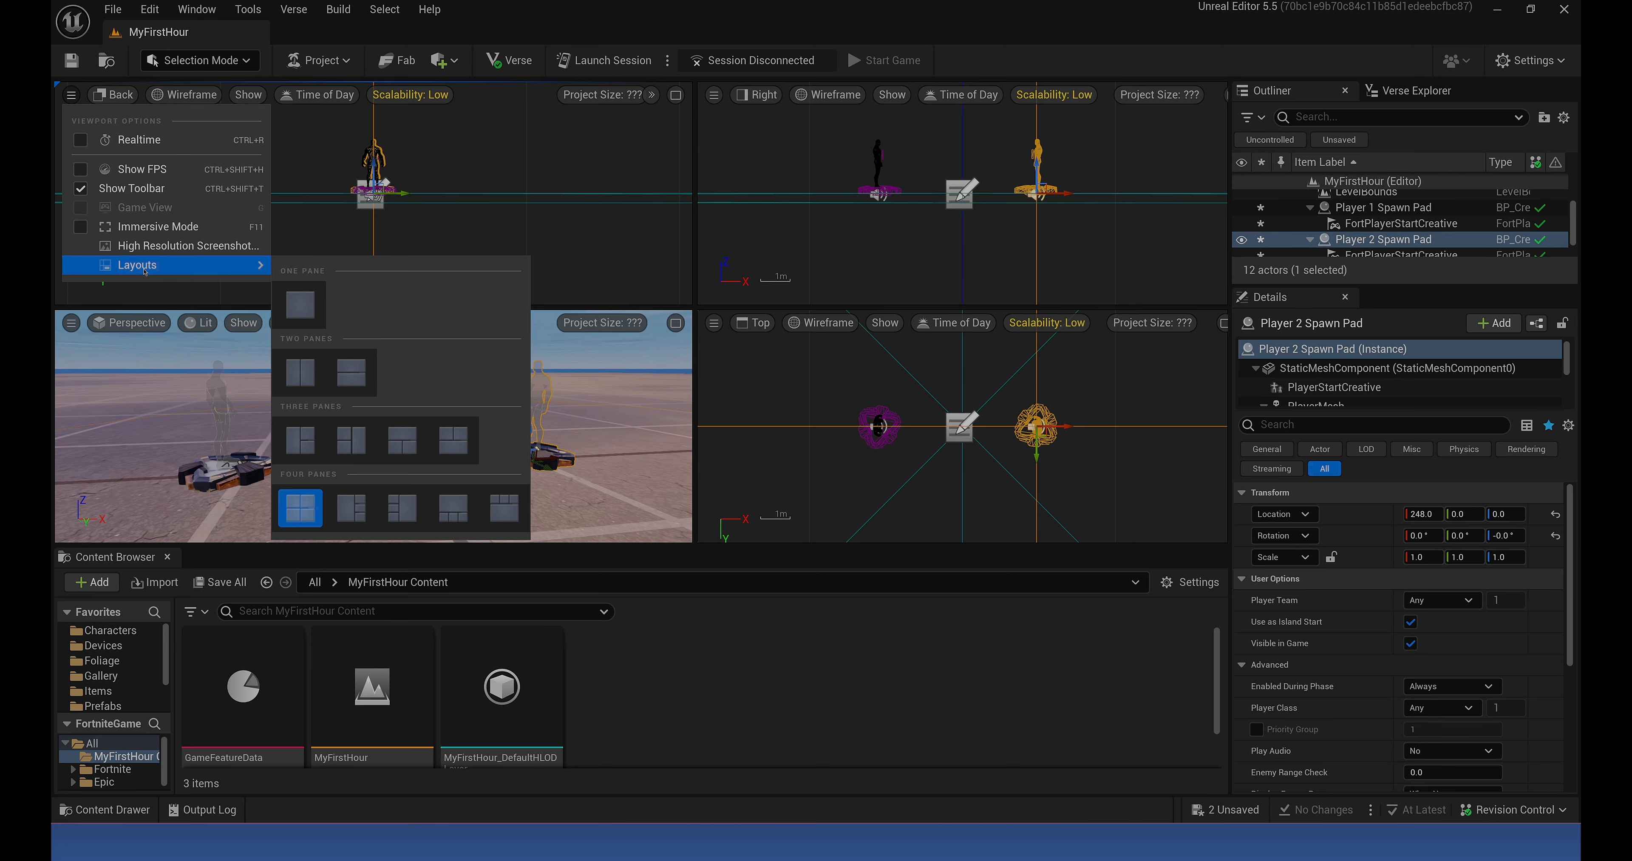
left_click(299, 296)
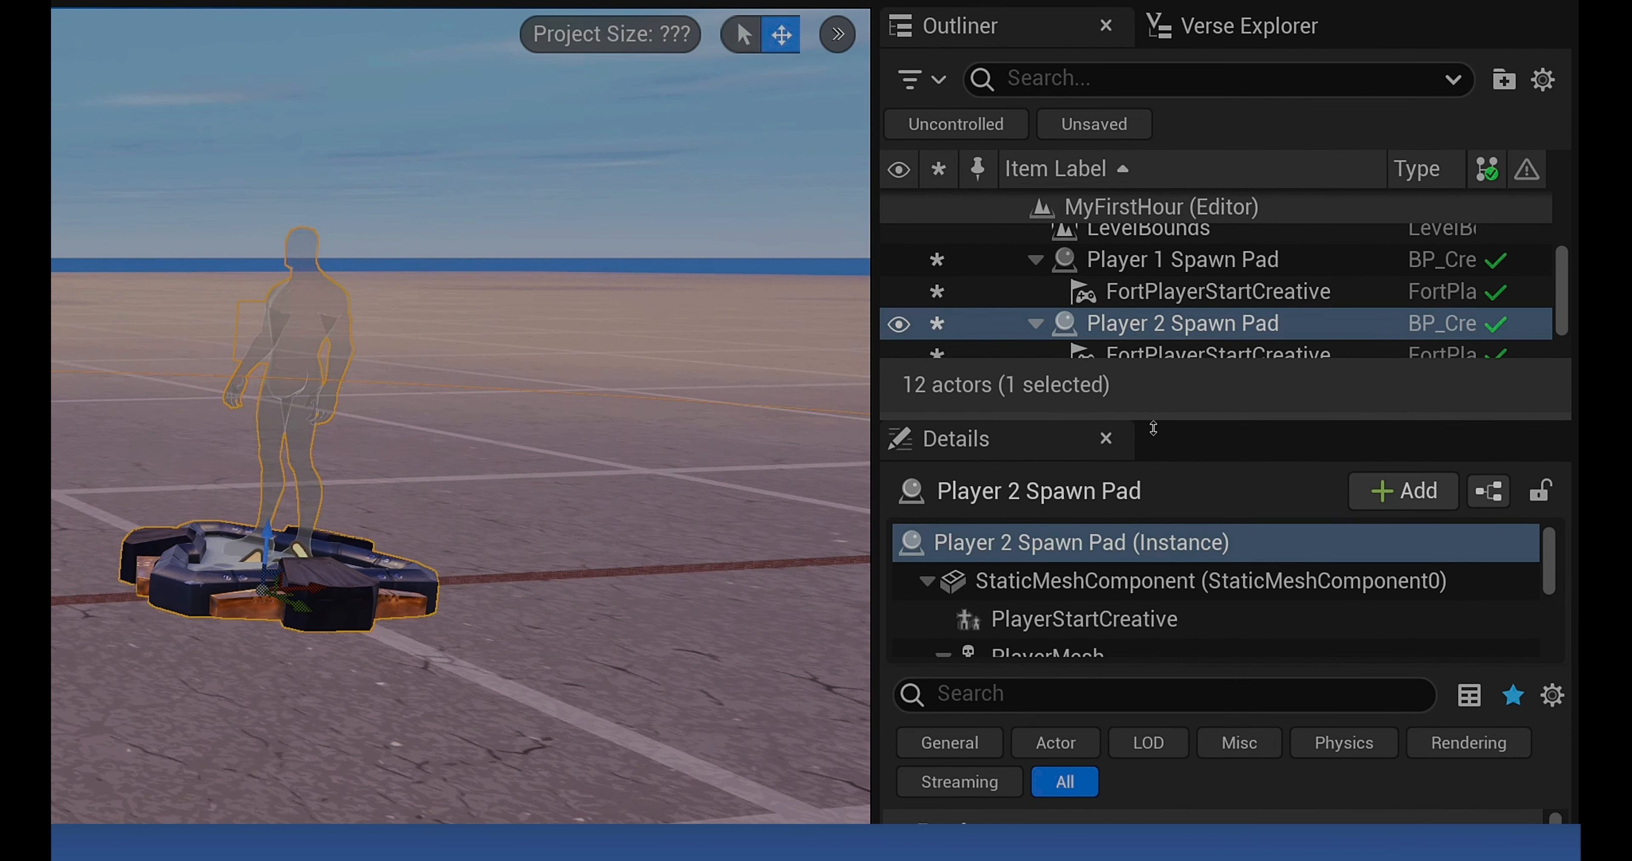
Enlarge the Outliner vertically and collapse the Player 1 and Player 2 Spawn Pad entries.
left_click_drag(1234, 367, 1242, 700)
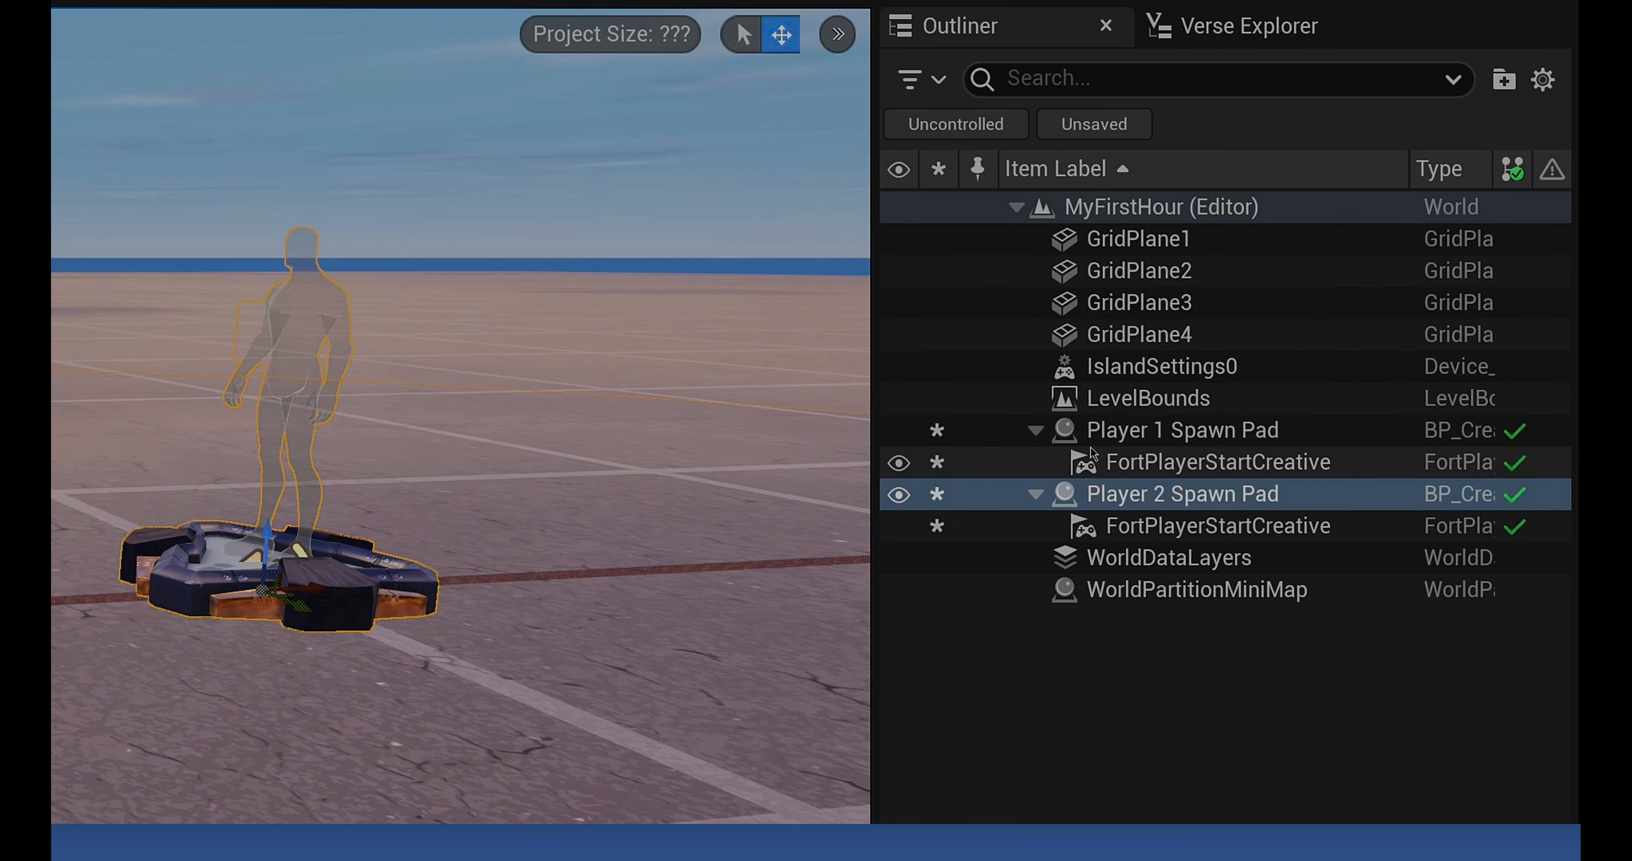
left_click(1039, 433)
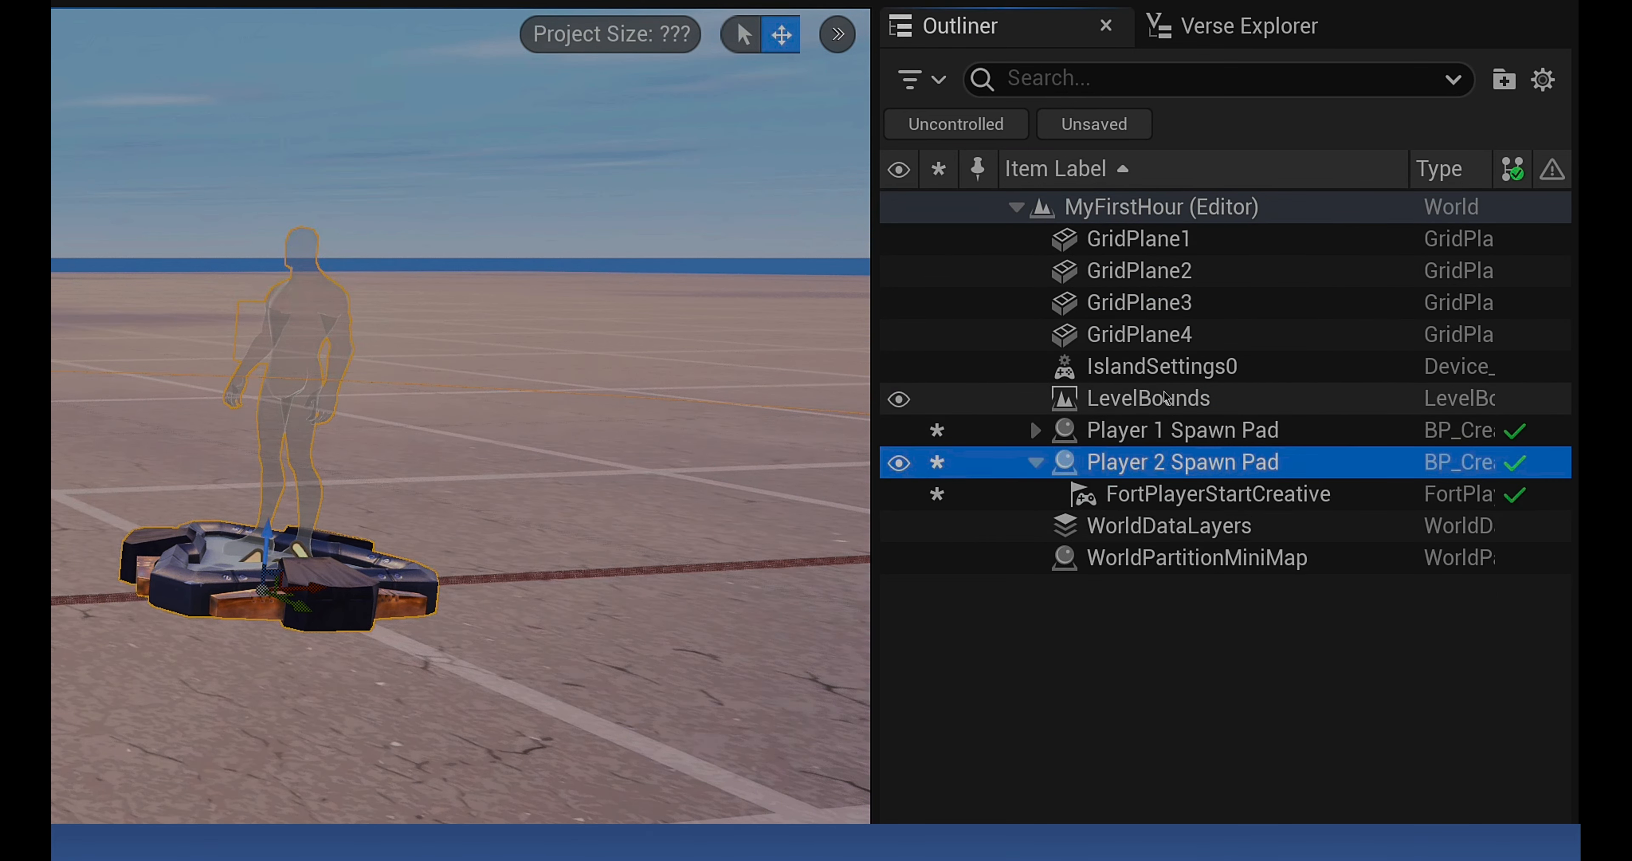
left_click(1038, 466)
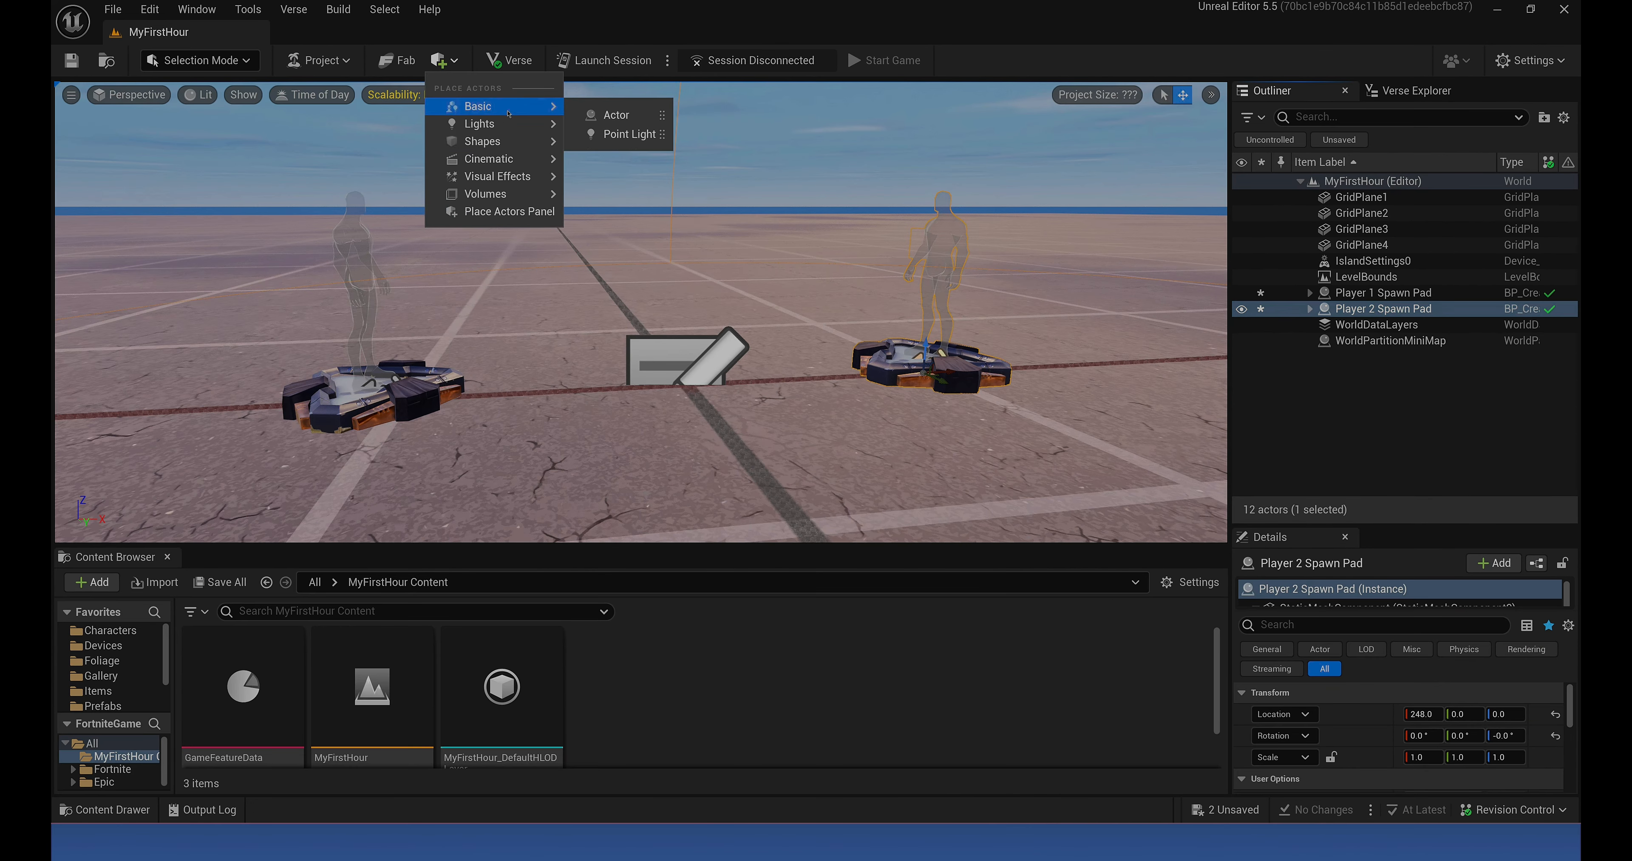
Place a Point Light above the island settings icon between the two spawn pads, at a height of about 350.
mouse_move(505, 126)
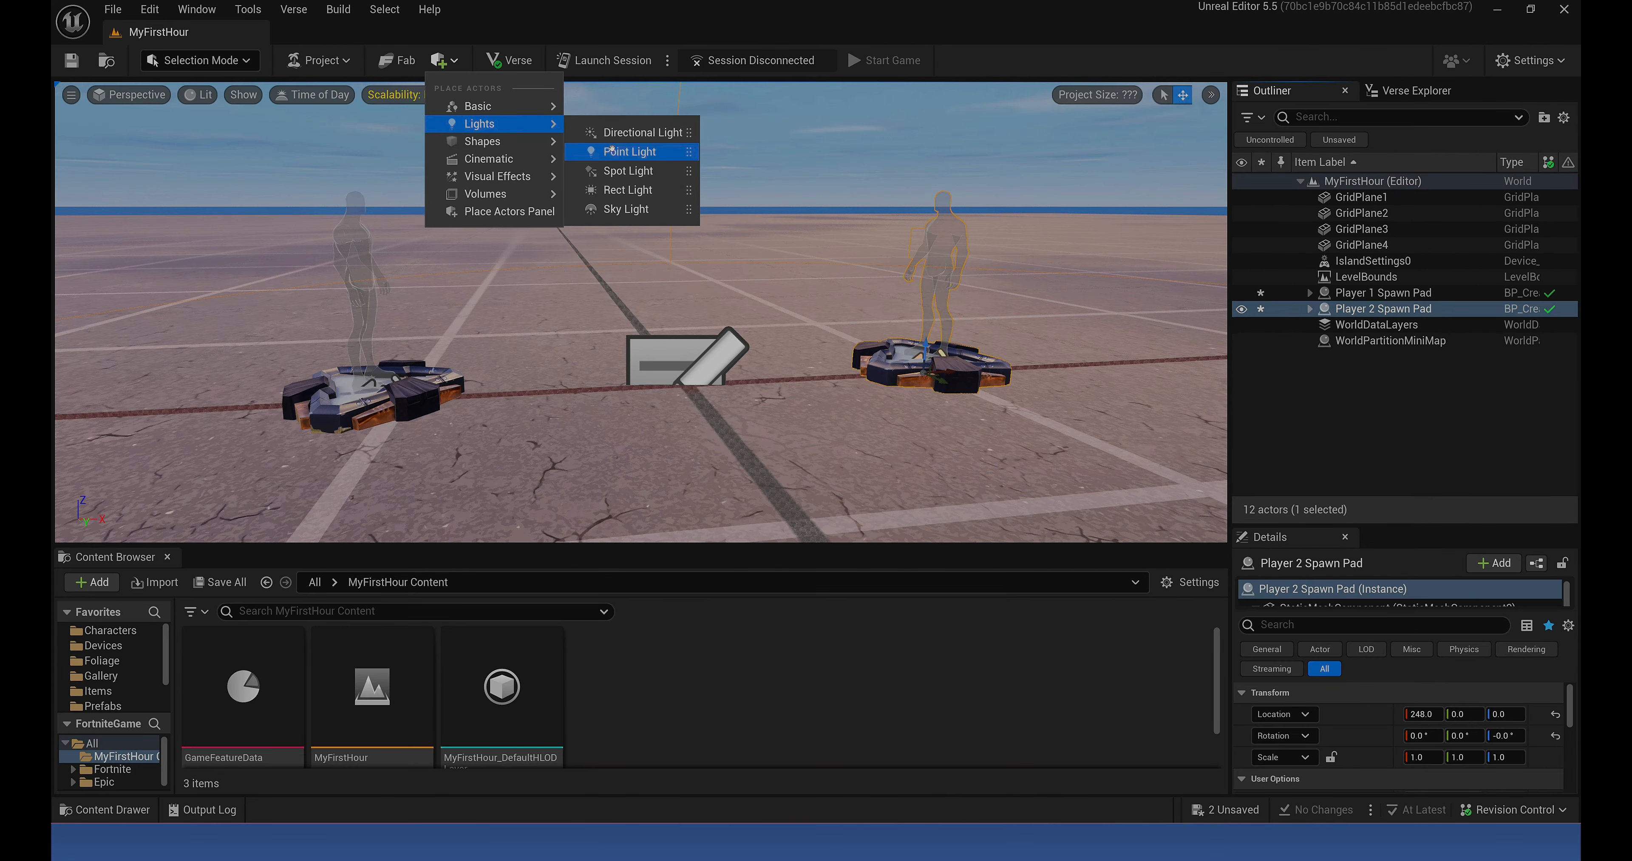
left_click_drag(612, 150, 762, 407)
scroll(762, 407, "down", 4)
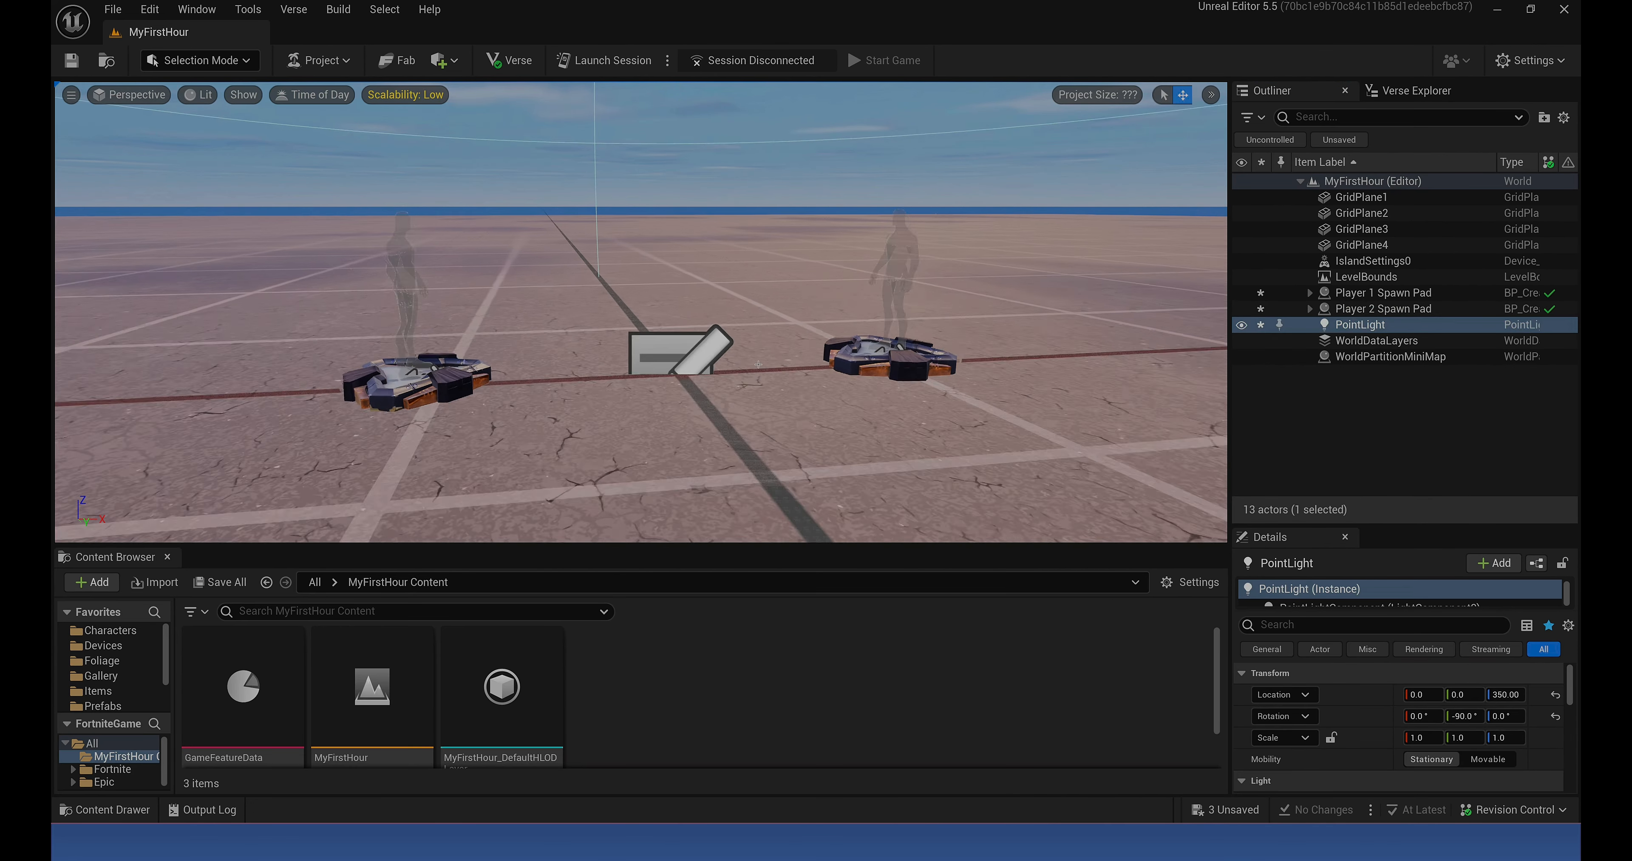
right_click_drag(762, 407, 762, 354)
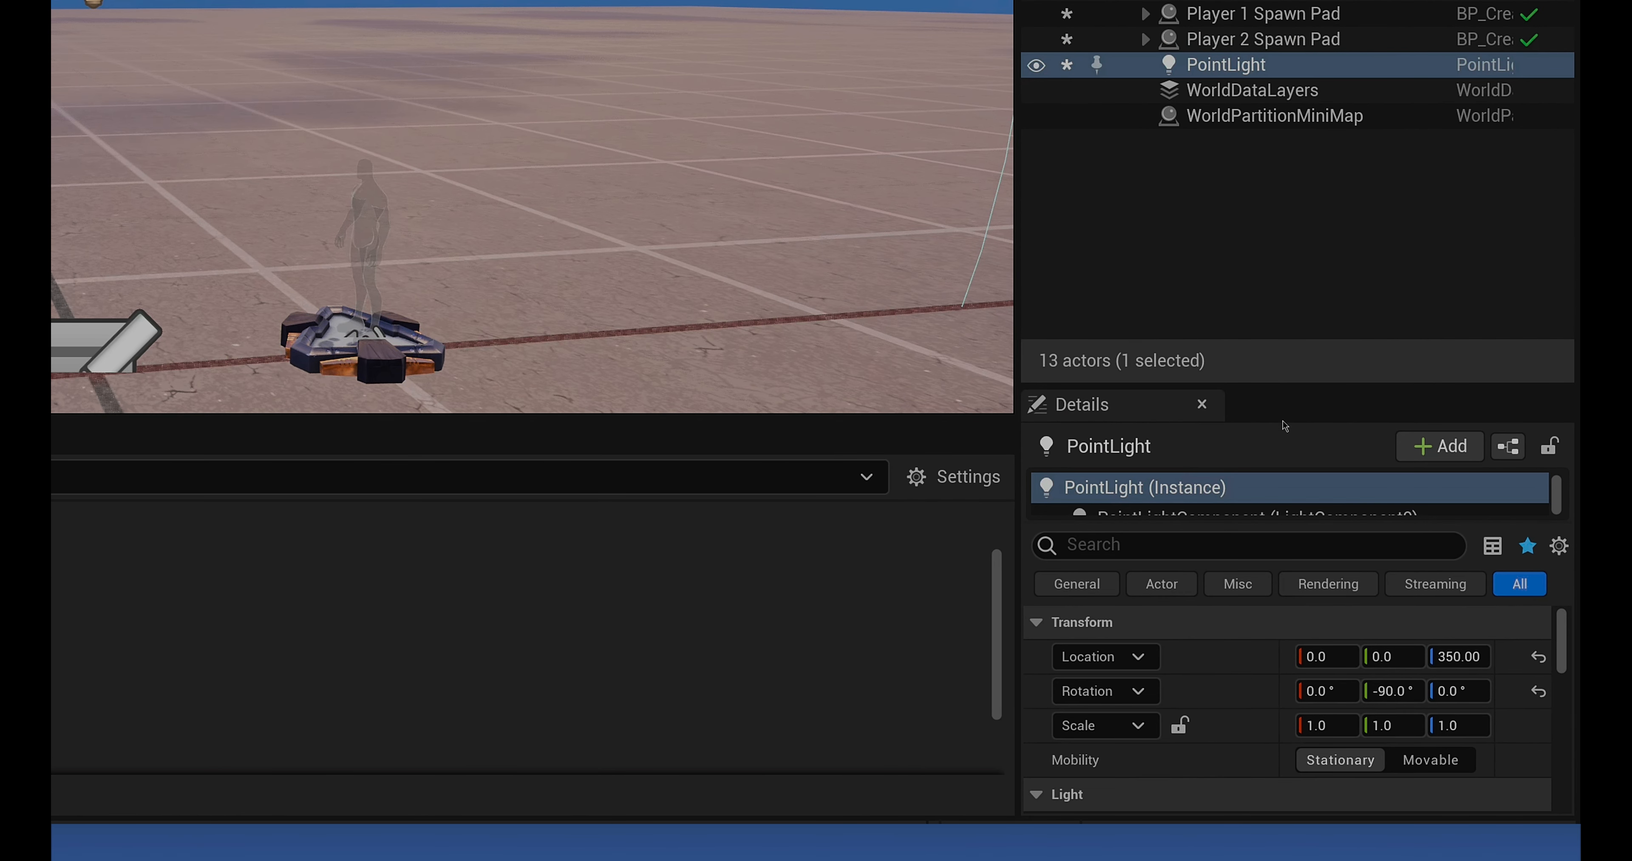
Enlarge the Details area vertically and change the point light's Light Color to a soft red.
left_click_drag(1291, 396, 1285, 4)
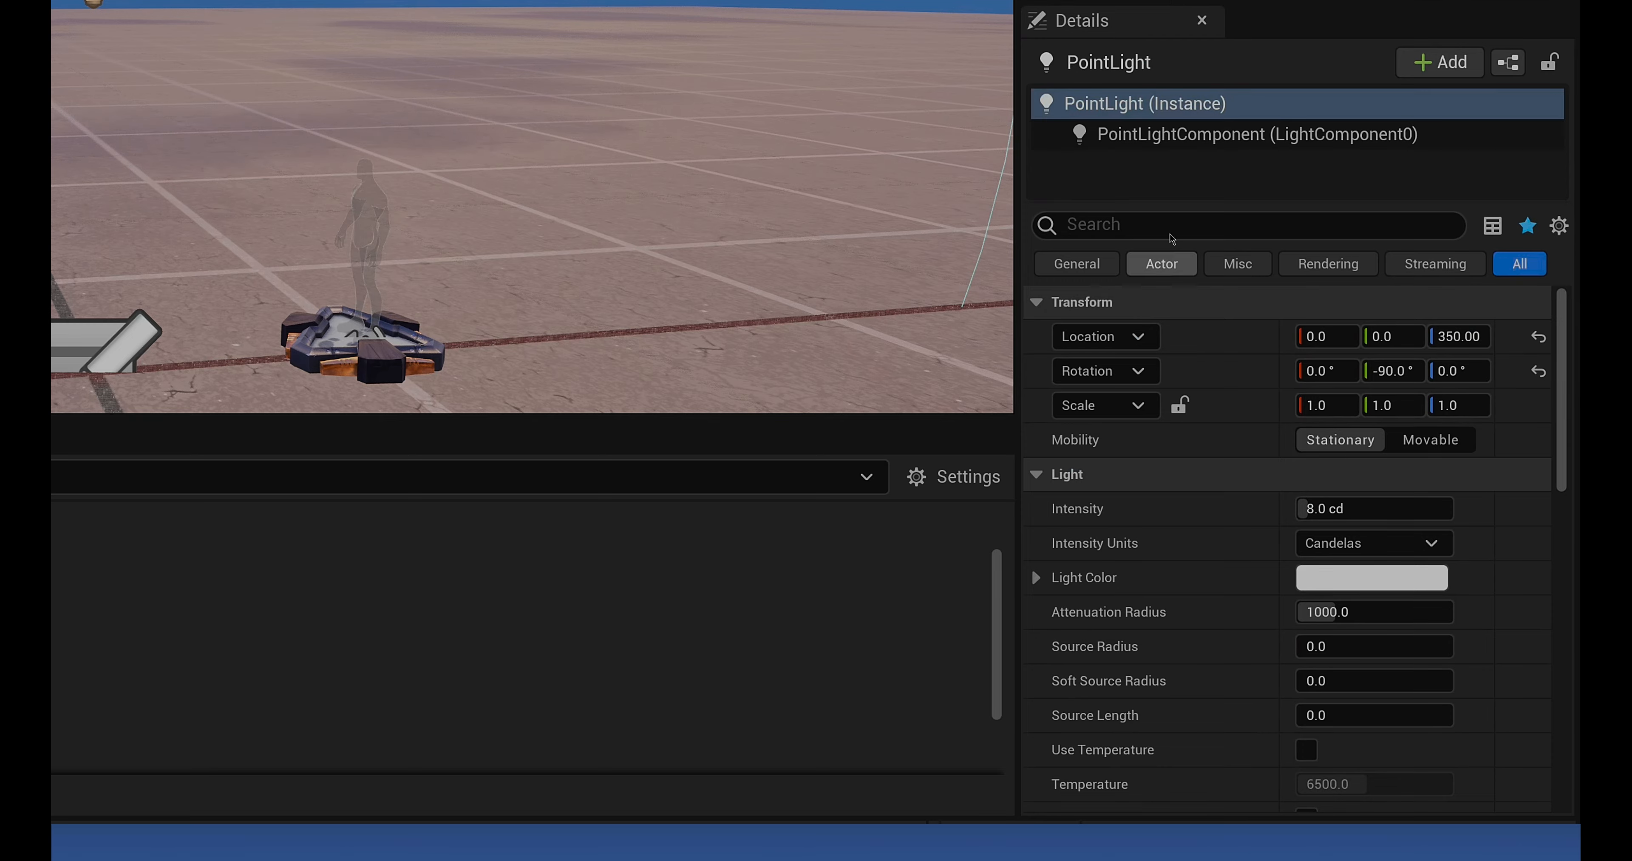
left_click(1352, 586)
left_click_drag(1013, 423, 1036, 430)
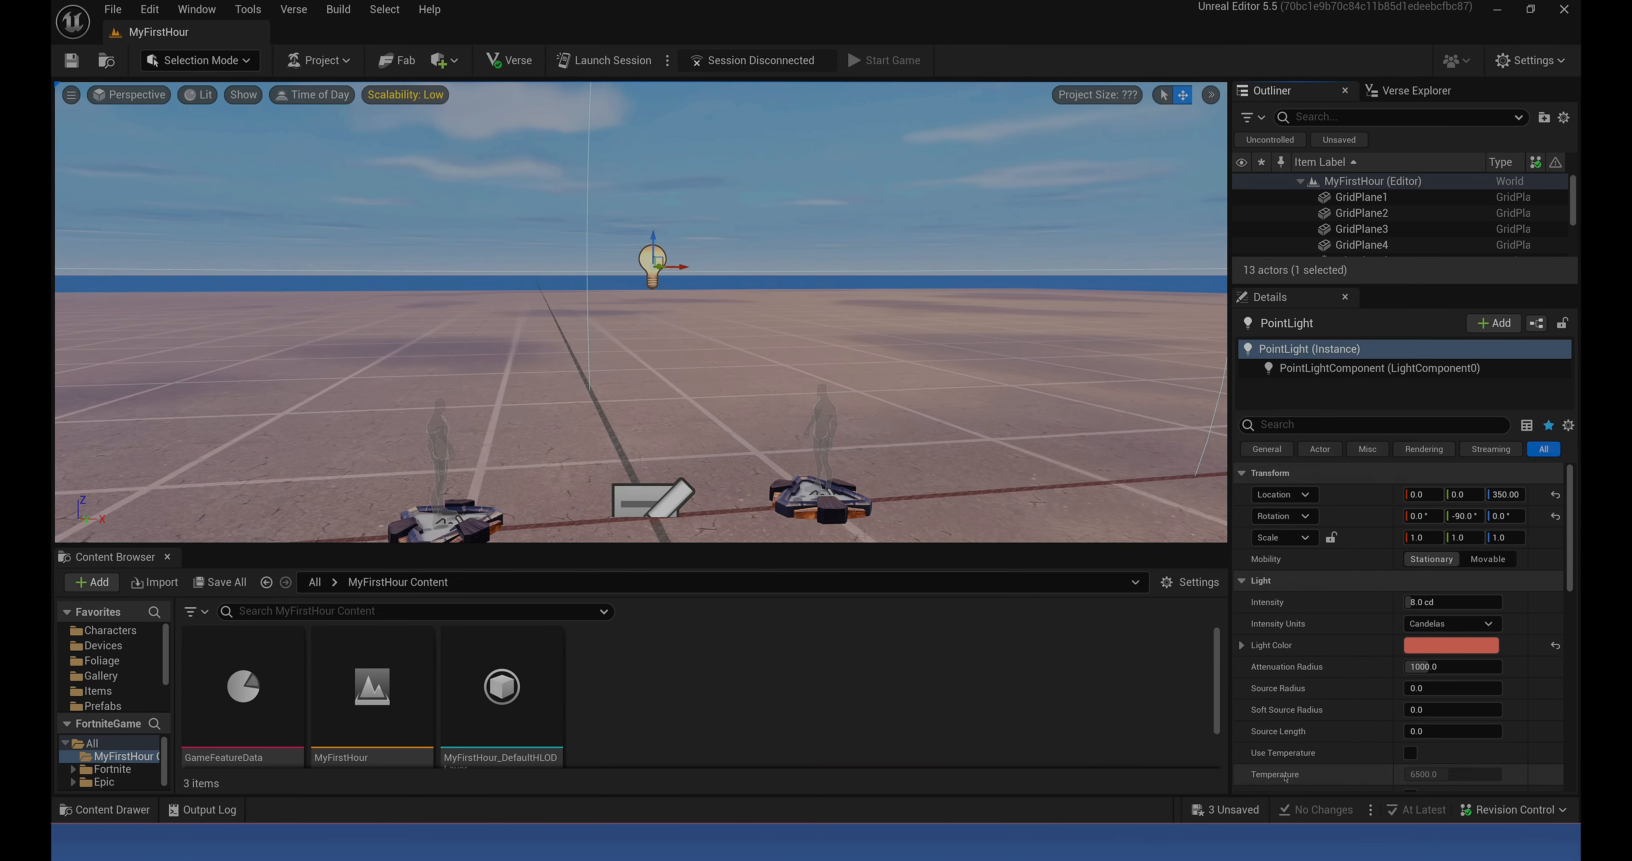
Preview the level at night with the earliest Time of Day setting, and raise the point light's intensity until it tints the ground.
left_click(311, 95)
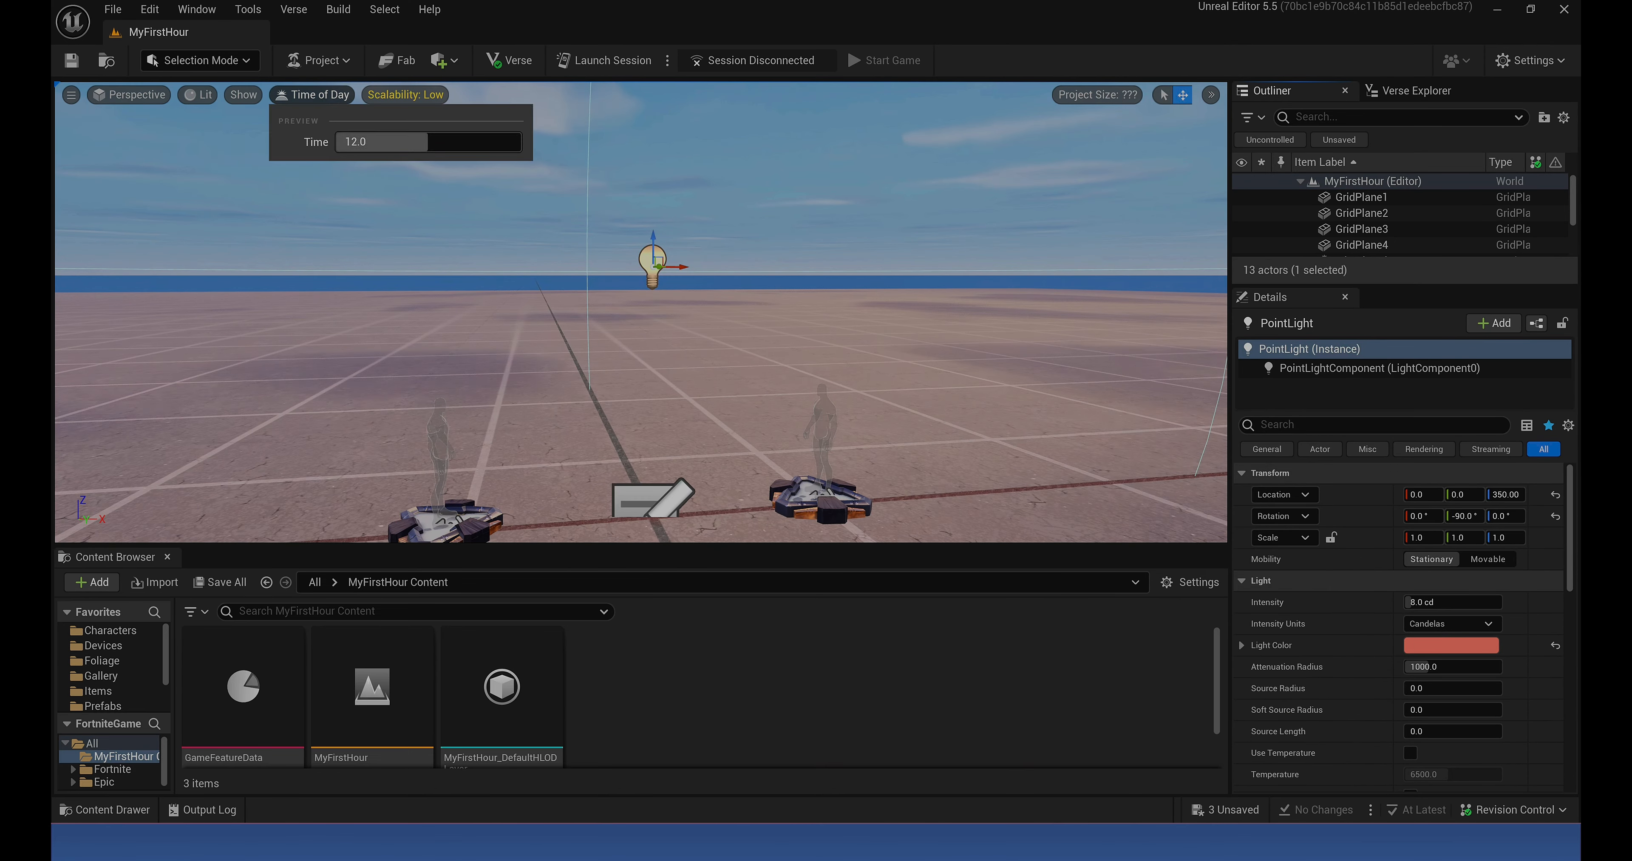
left_click_drag(428, 142, 336, 142)
left_click(653, 253)
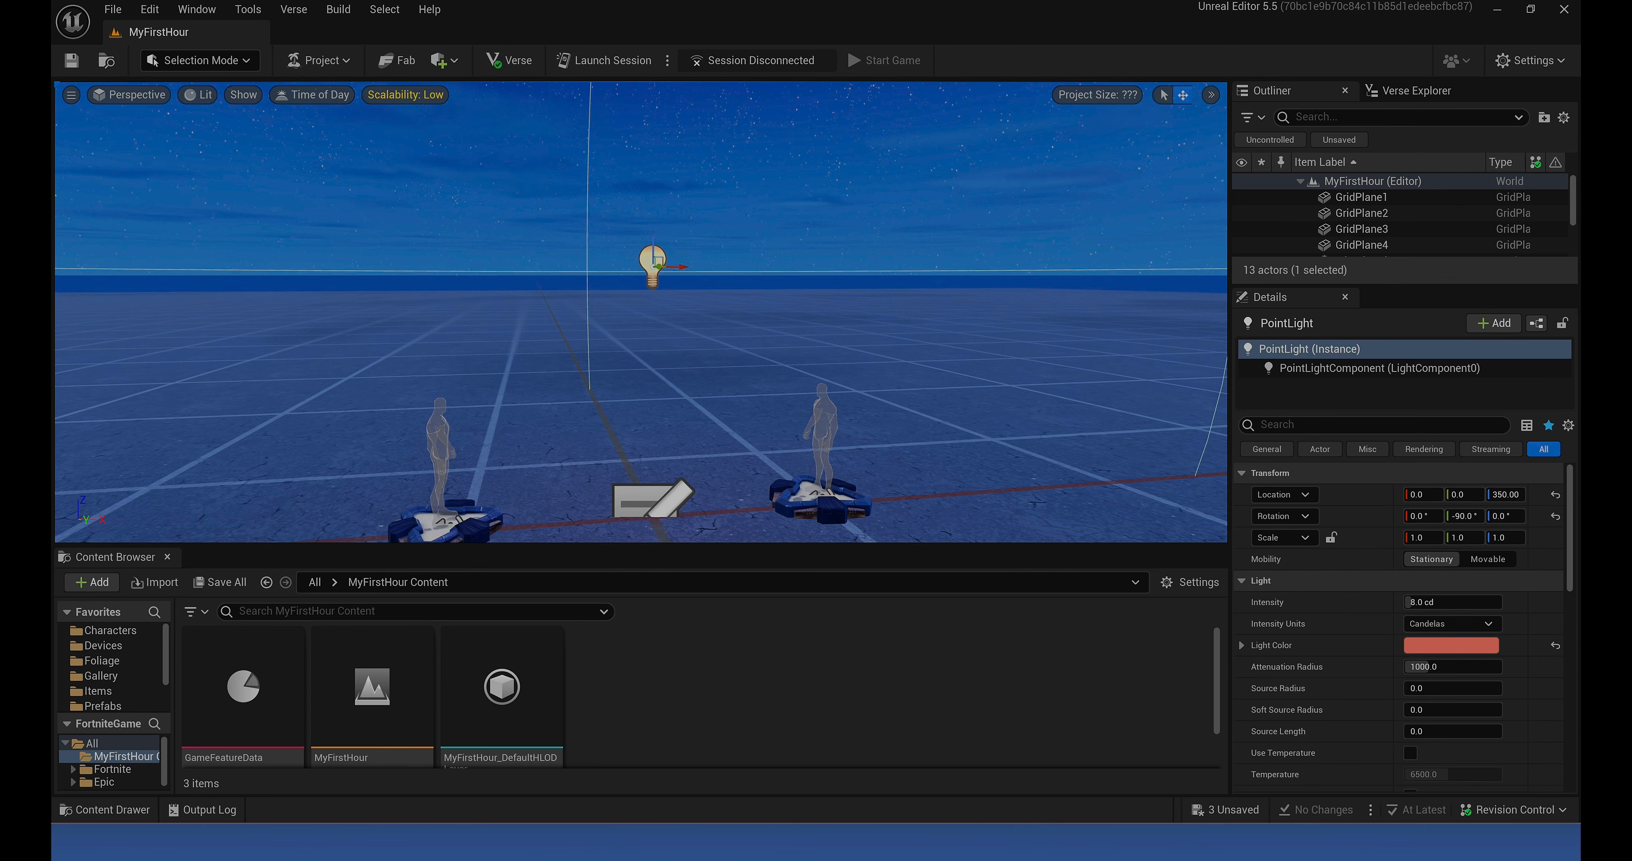
left_click_drag(1409, 604, 1457, 604)
right_click_drag(950, 316, 950, 450)
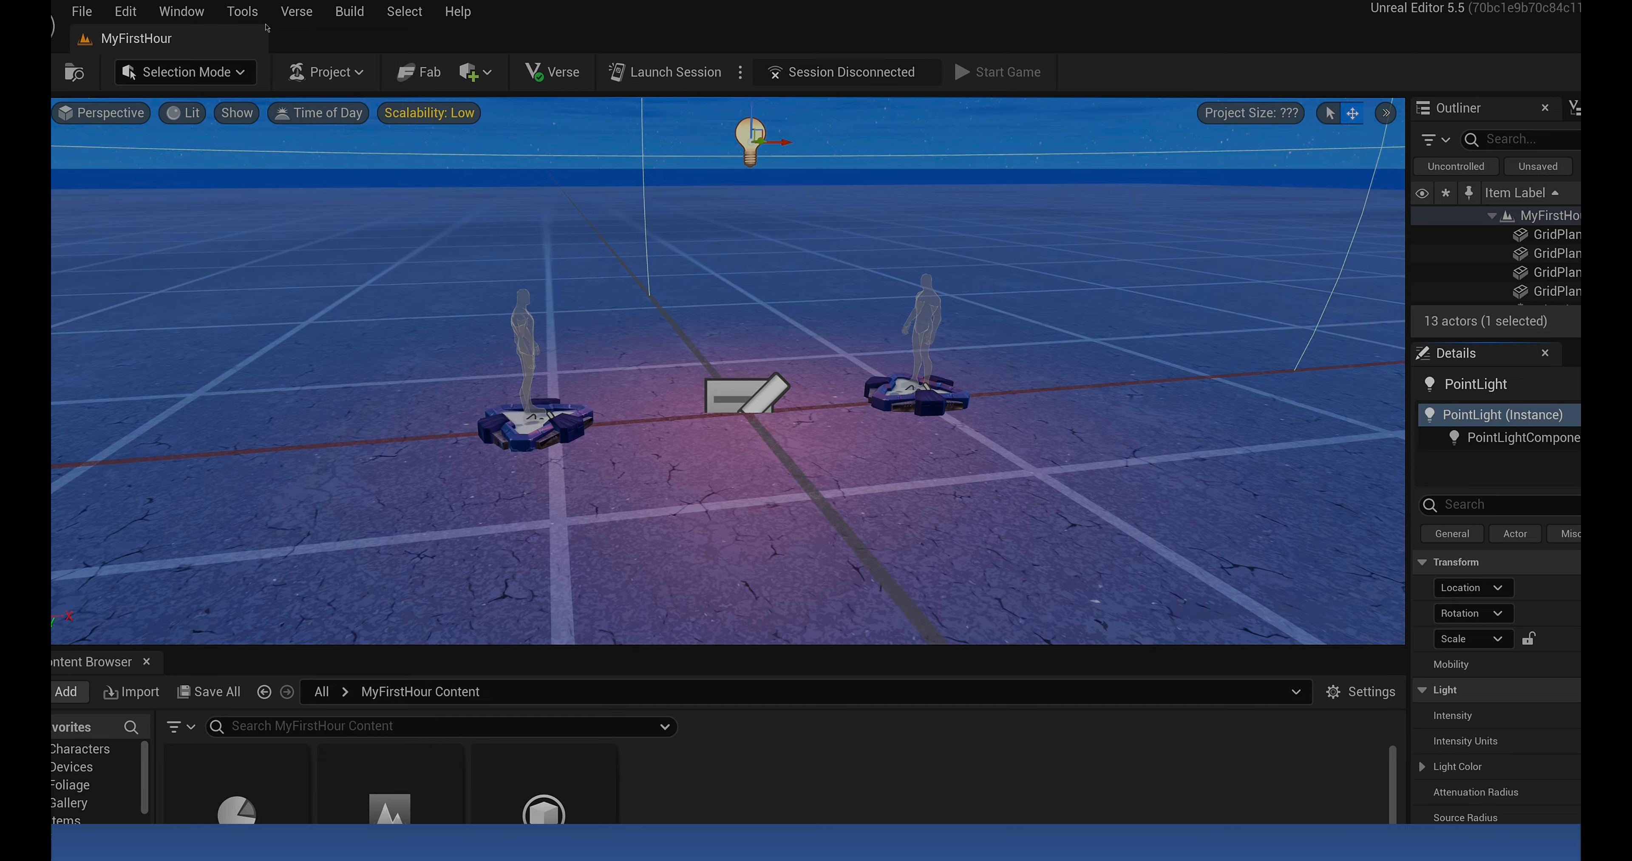
Open World Settings alongside Details, and collapse and re-expand its Advanced section.
left_click(116, 21)
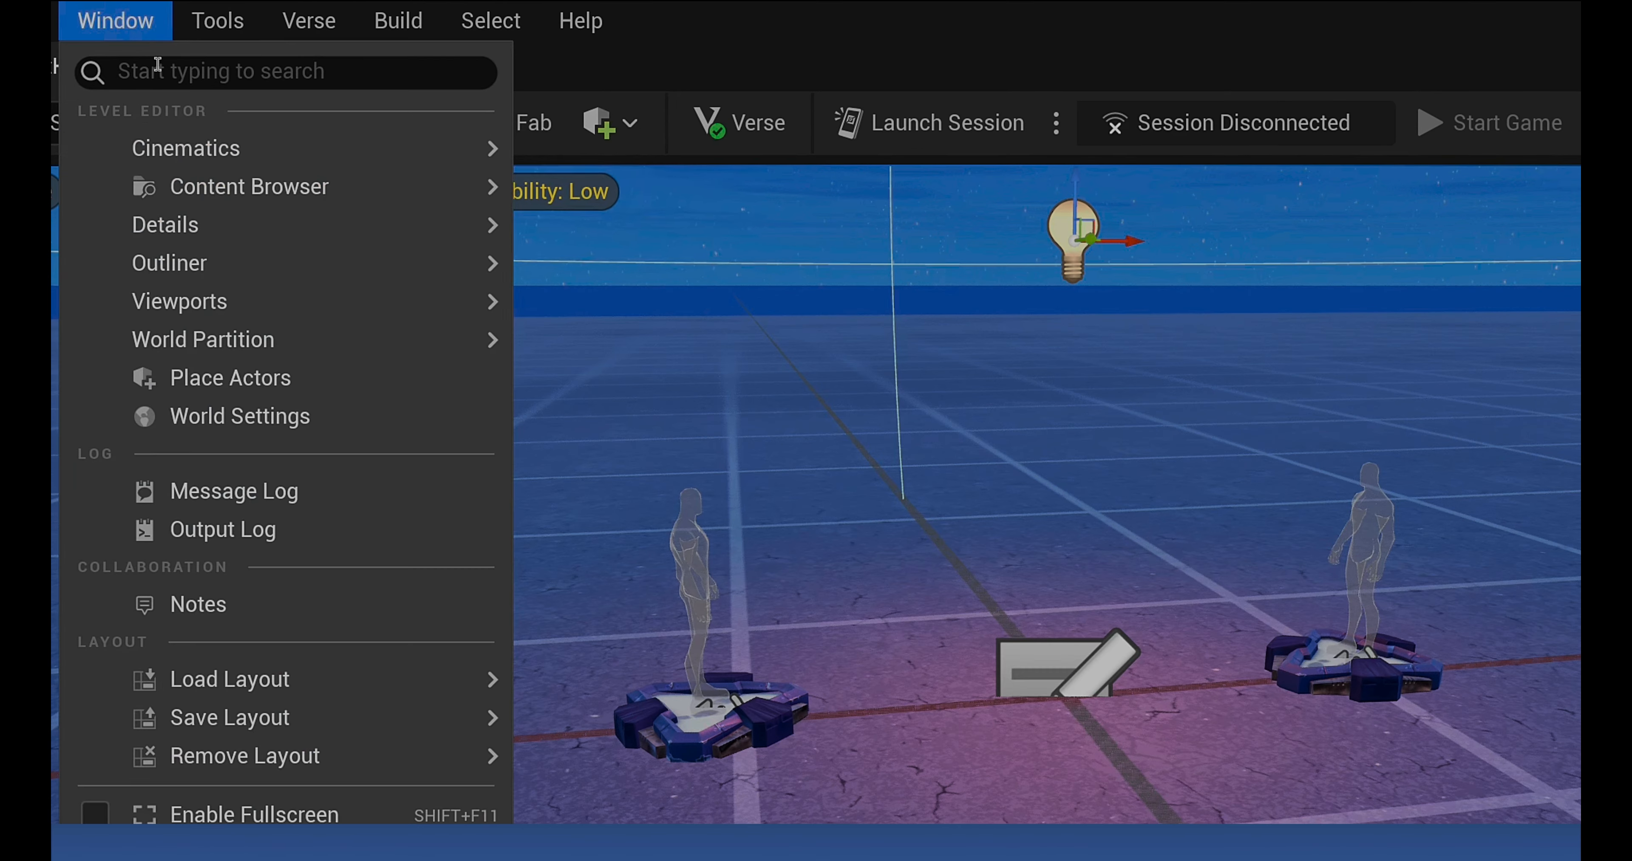
left_click(286, 423)
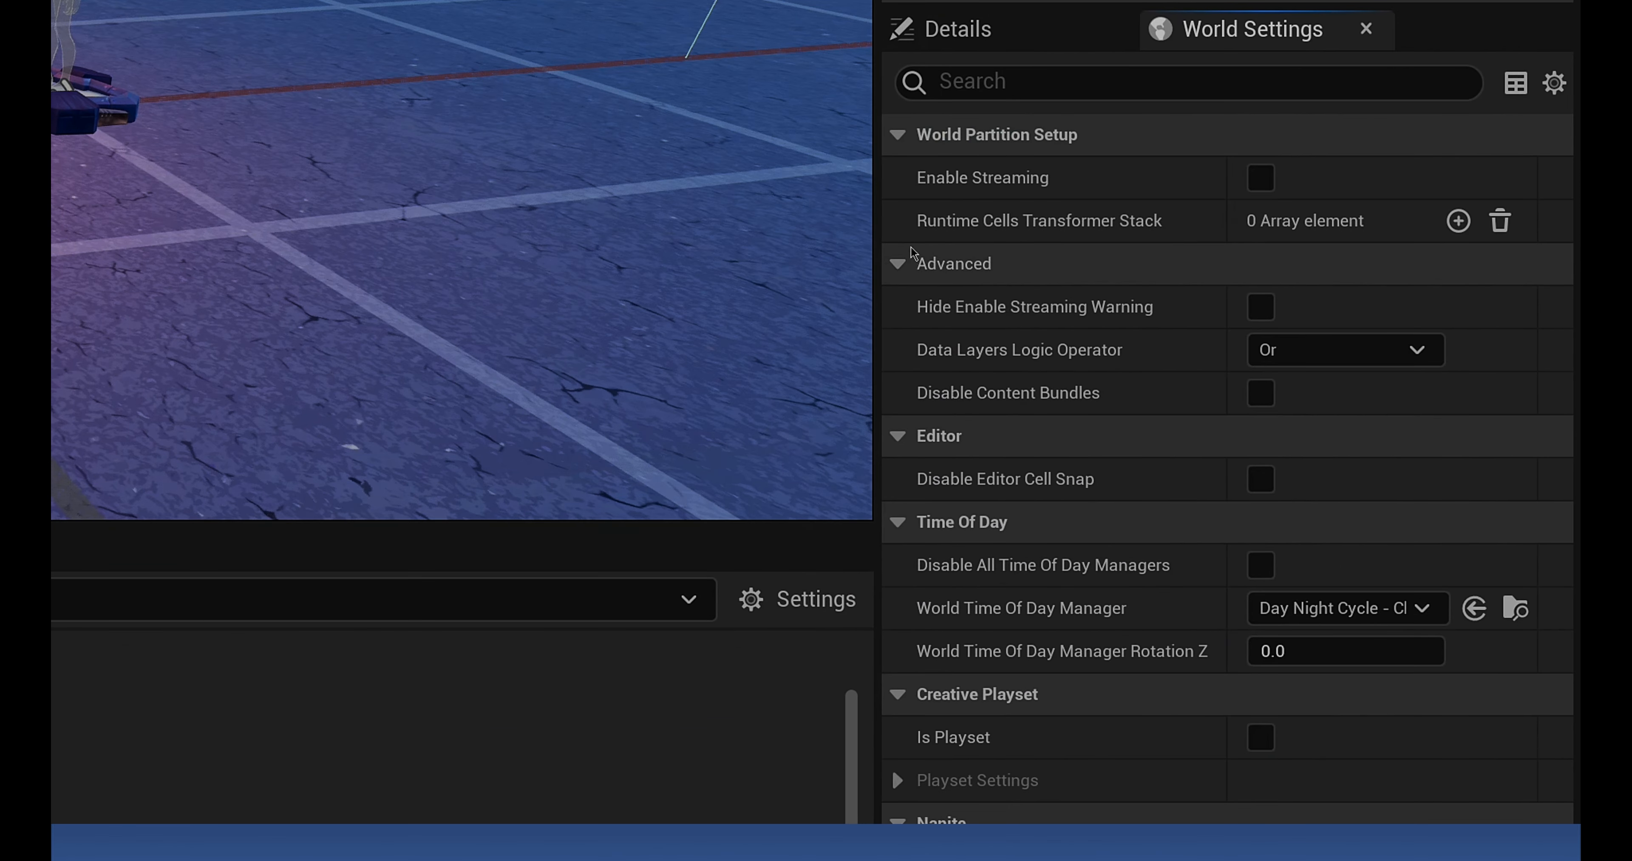
left_click(912, 266)
left_click(927, 271)
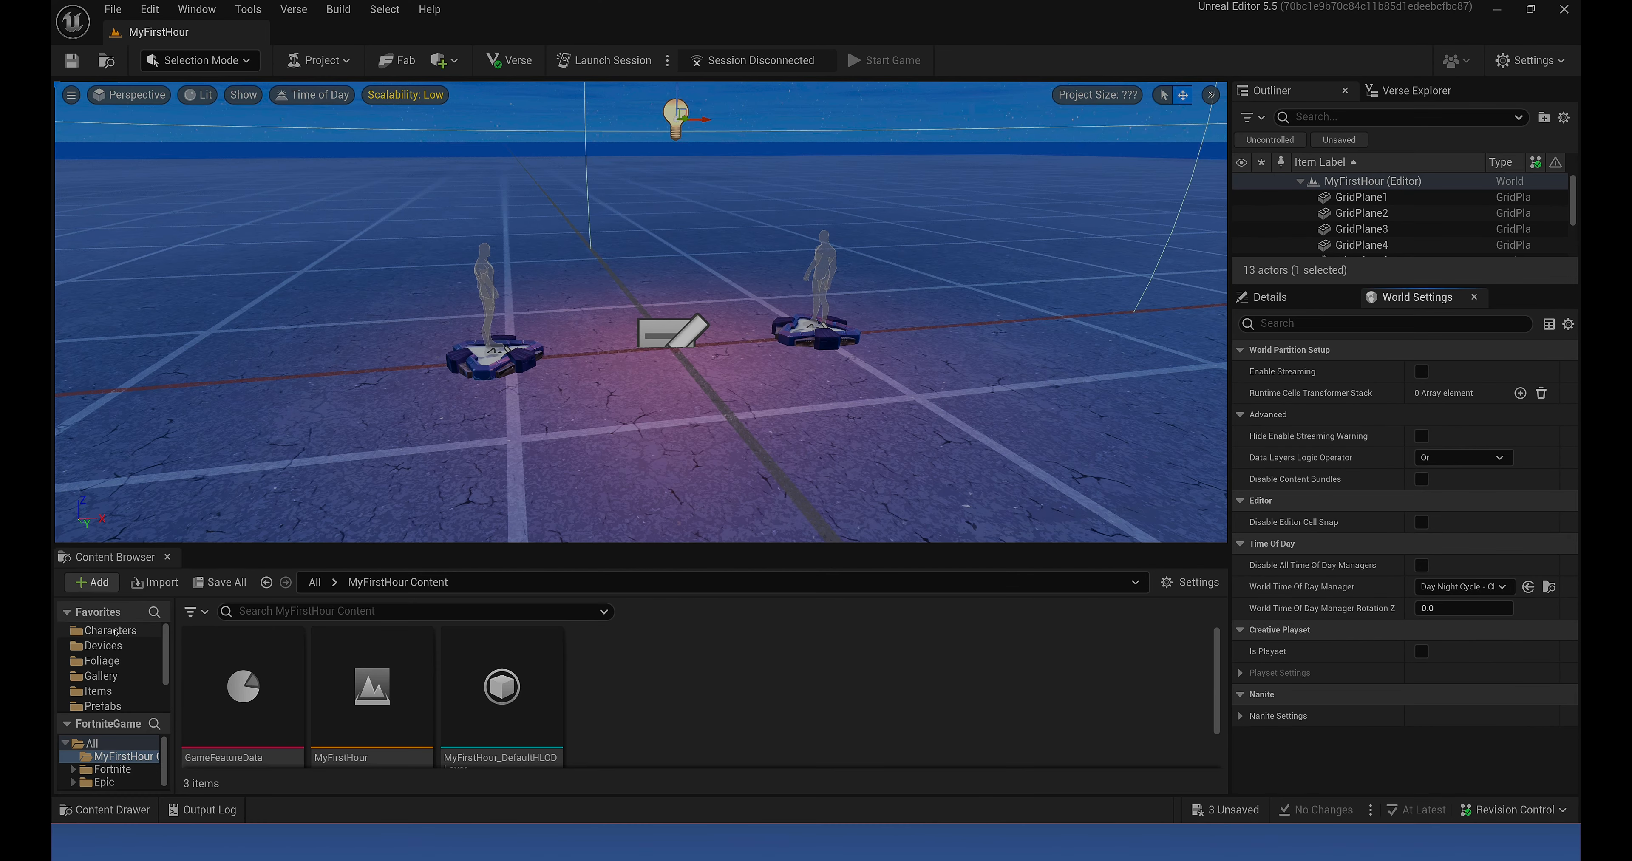
Close the docked Content Browser and bring the project content back up through the Content Drawer.
left_click(246, 541)
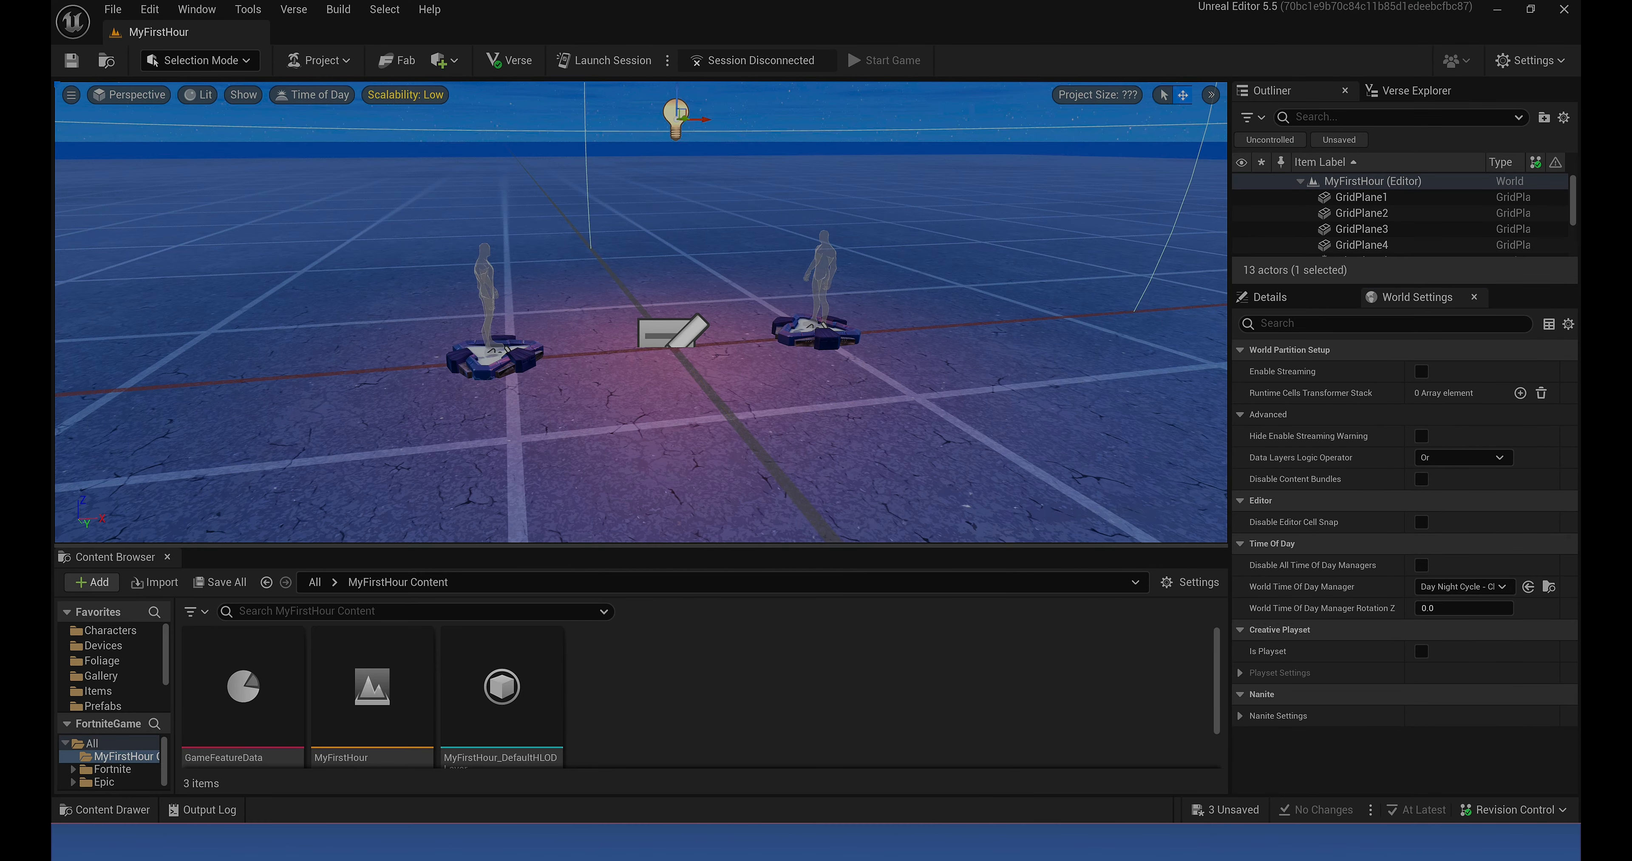
left_click(168, 557)
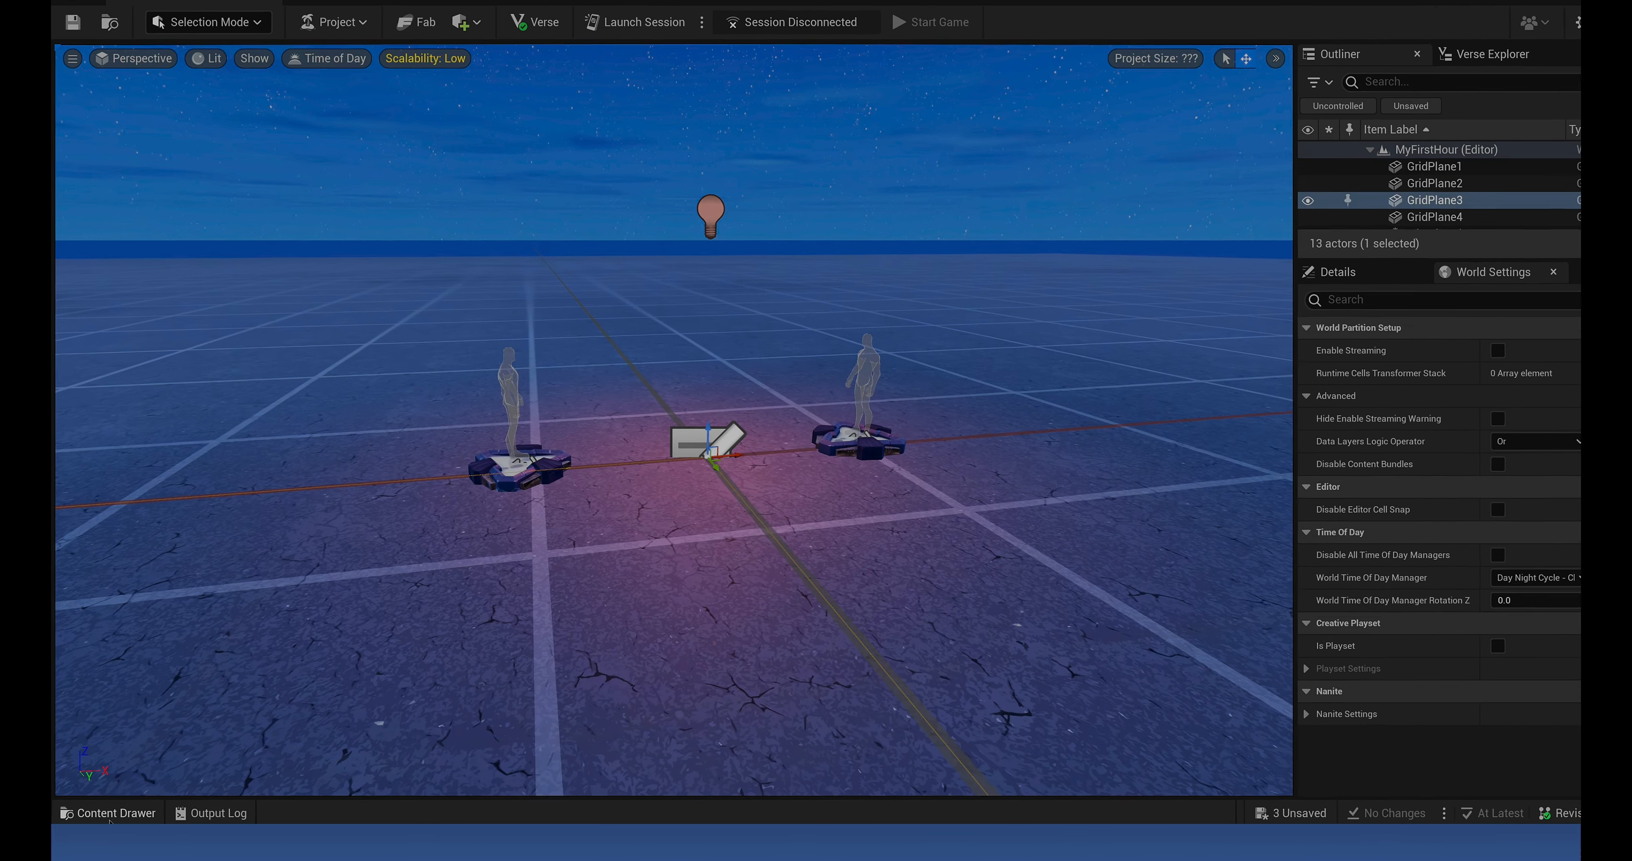
left_click(105, 810)
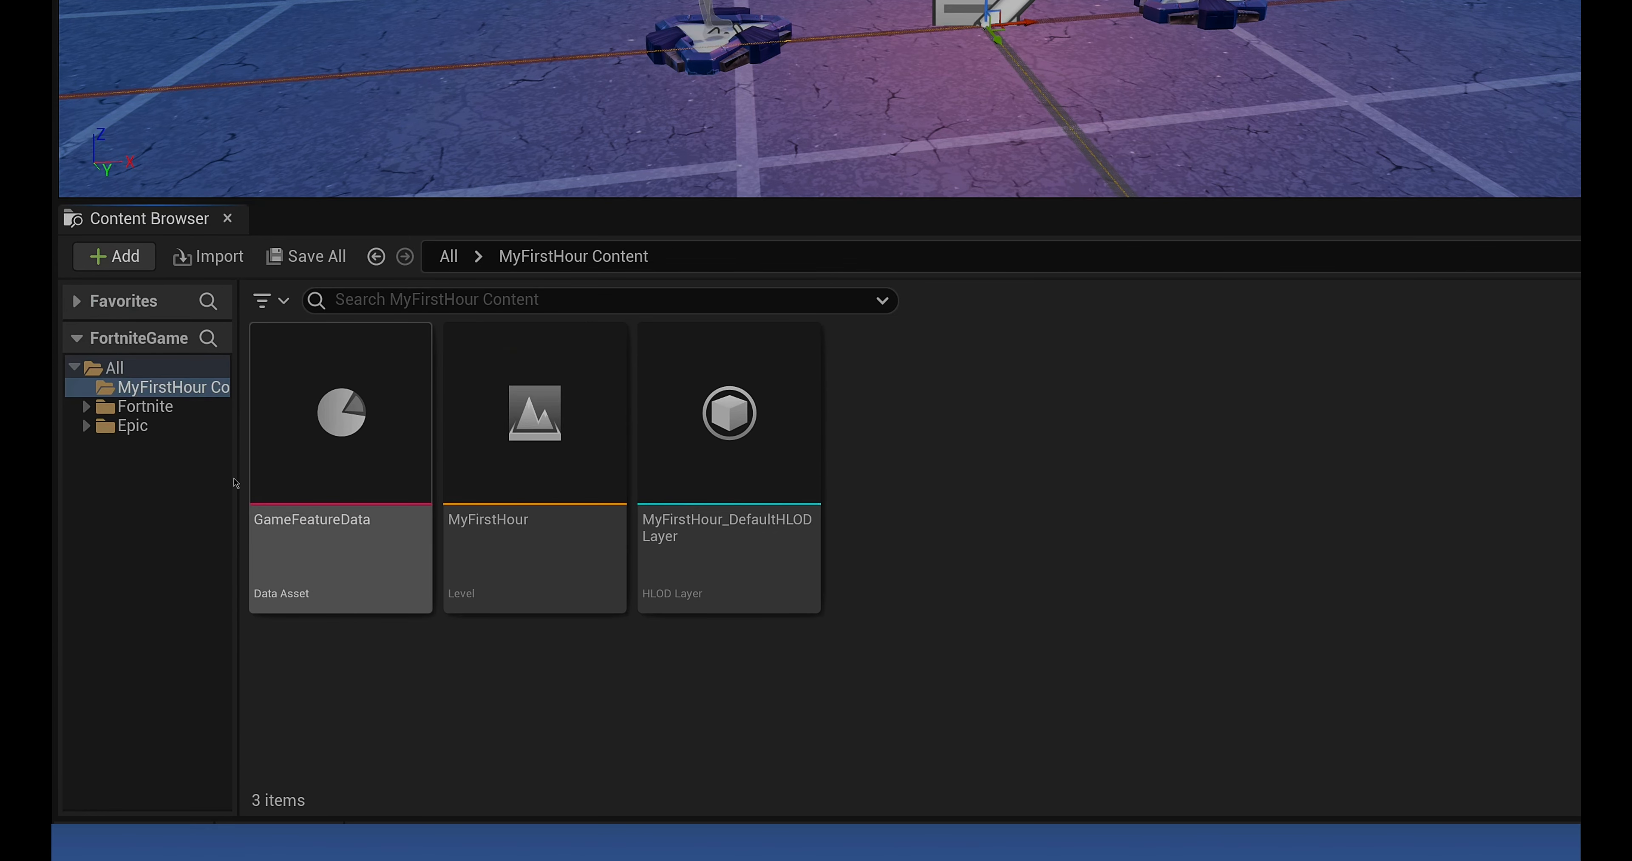
Examine the Fortnite content folders, including Devices and Props, and the contents of the Epic folder.
left_click(145, 406)
left_click(87, 407)
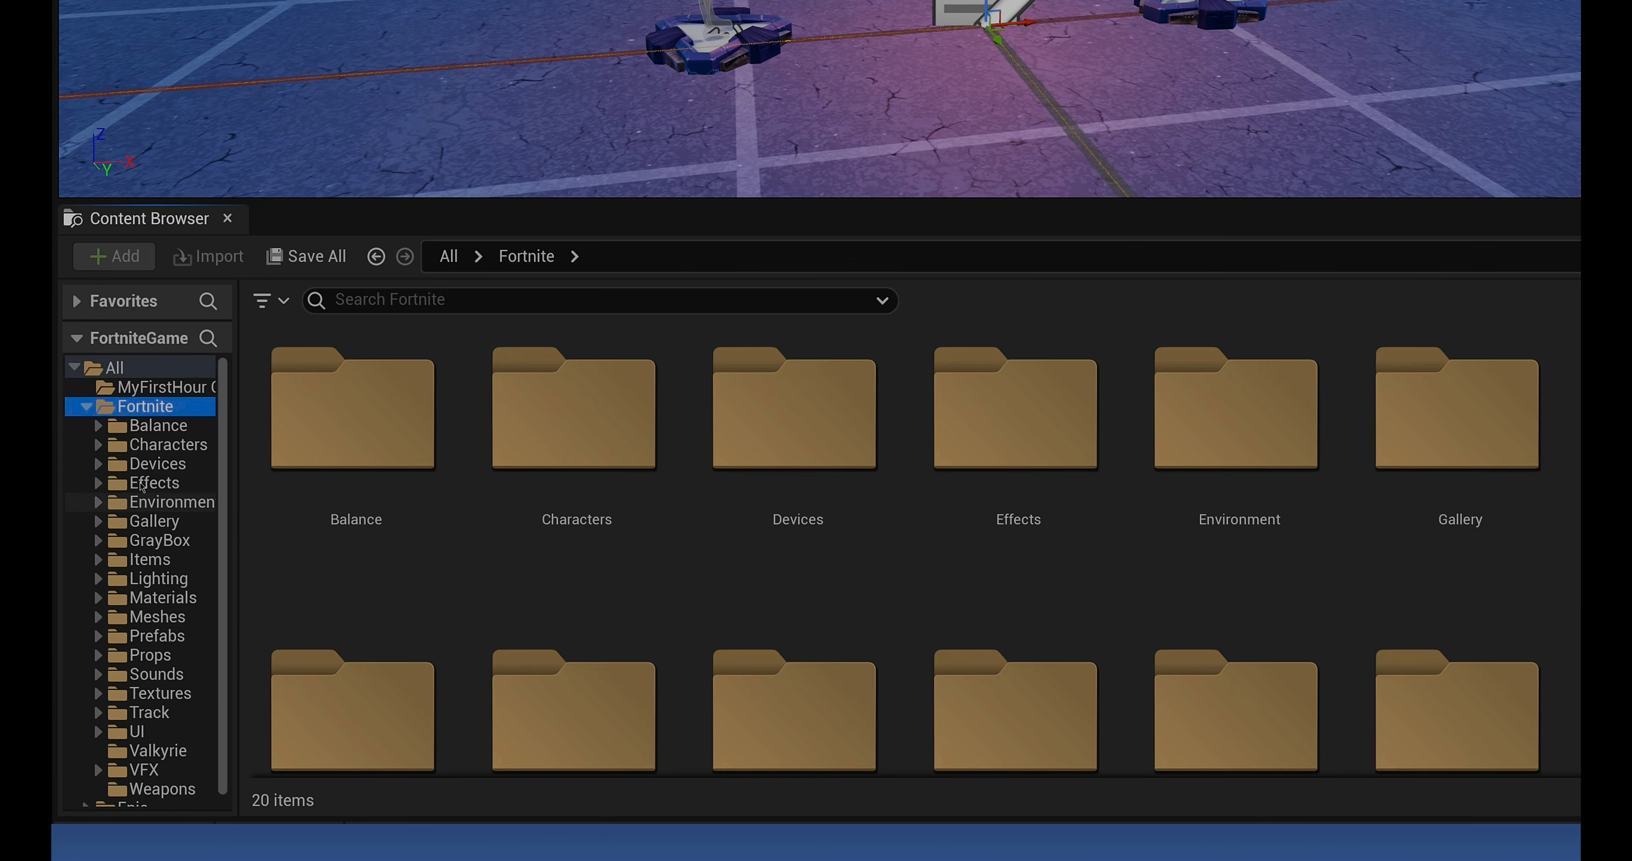
left_click(172, 465)
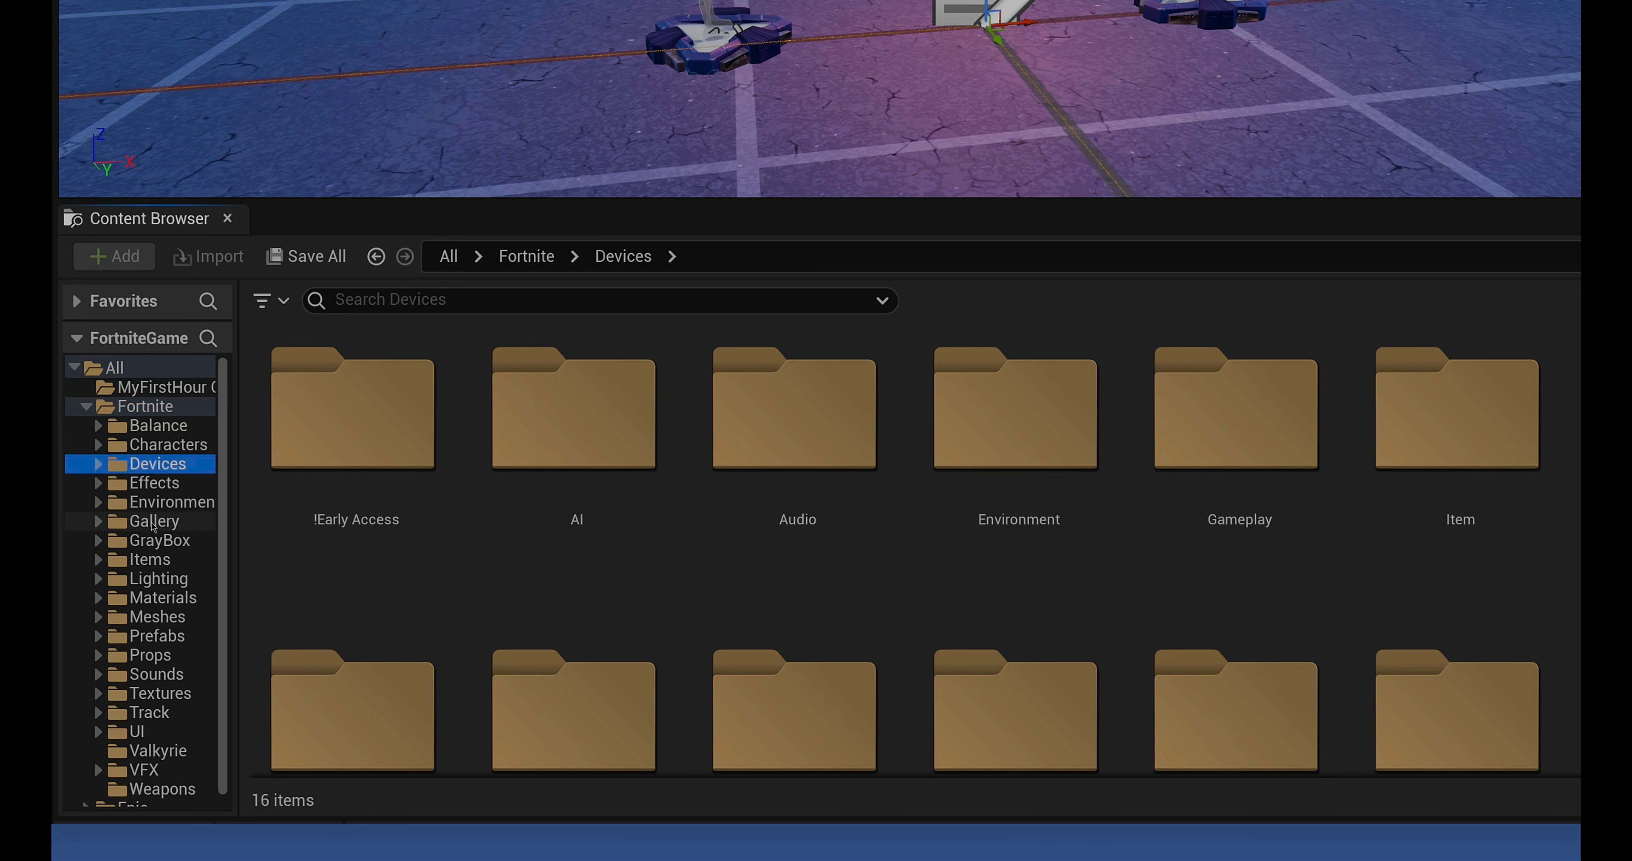
left_click(153, 652)
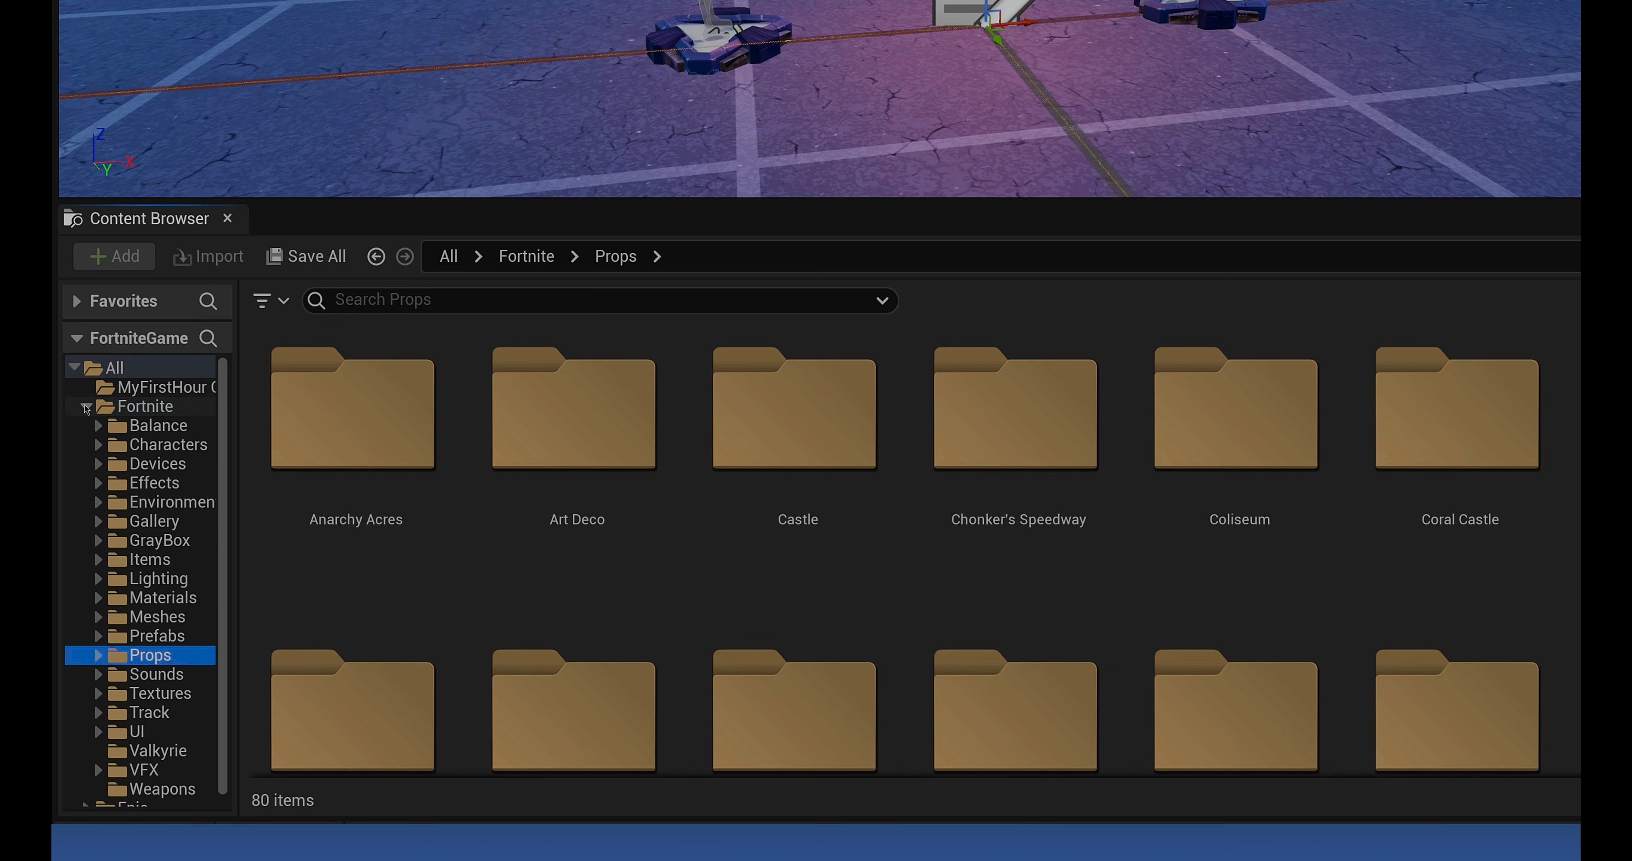
left_click(87, 407)
left_click(133, 426)
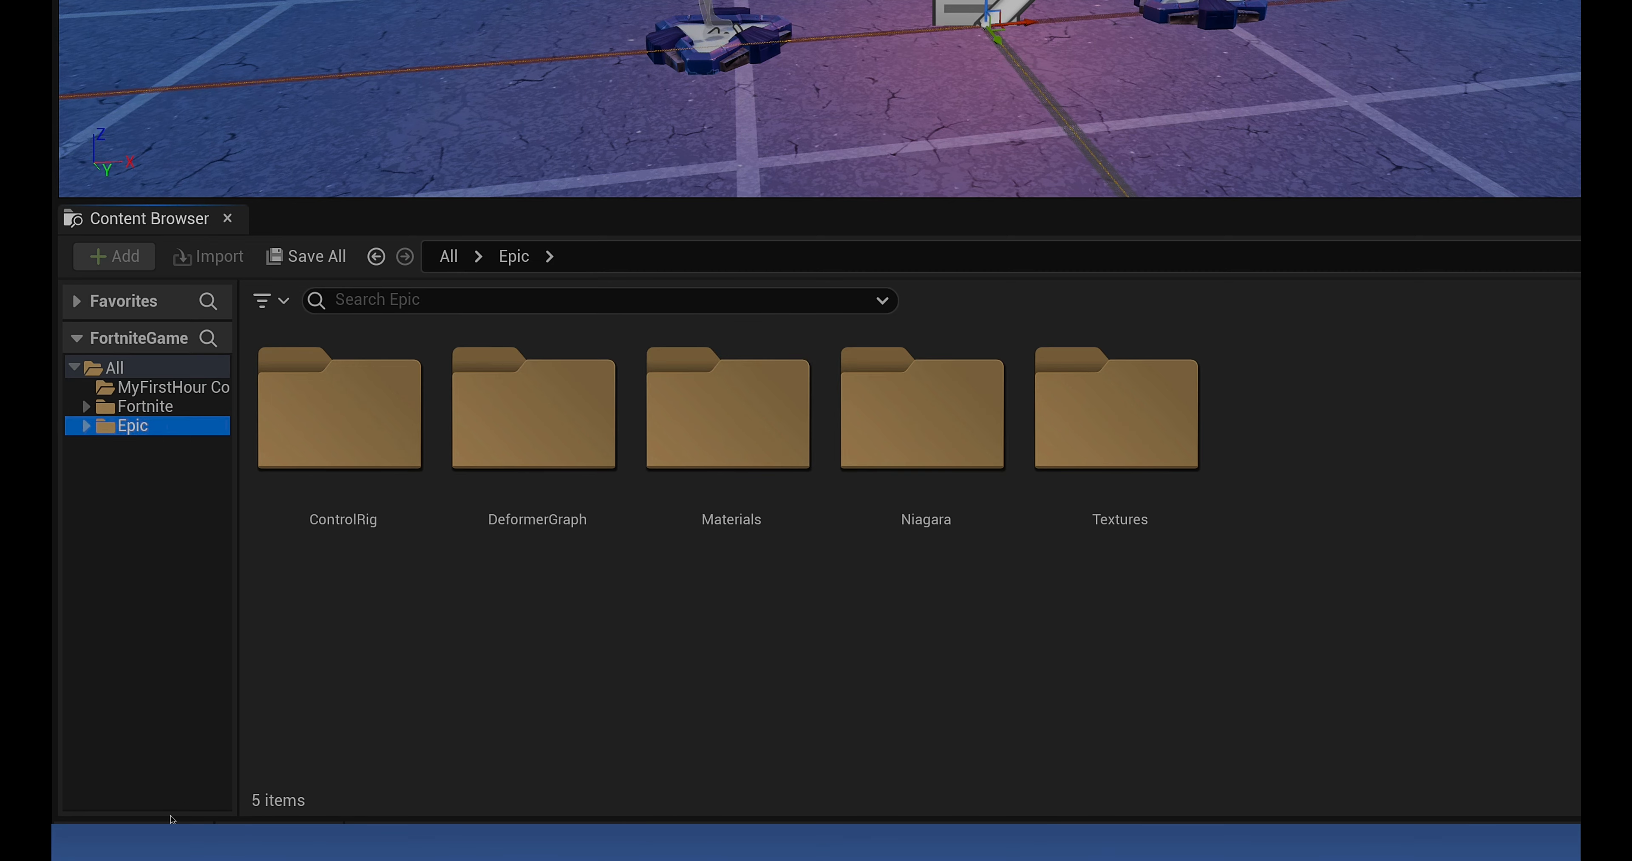
Reduce the height of the docked Content Browser and open Content Browser 2 as a second, floating browser.
left_click_drag(624, 200, 645, 420)
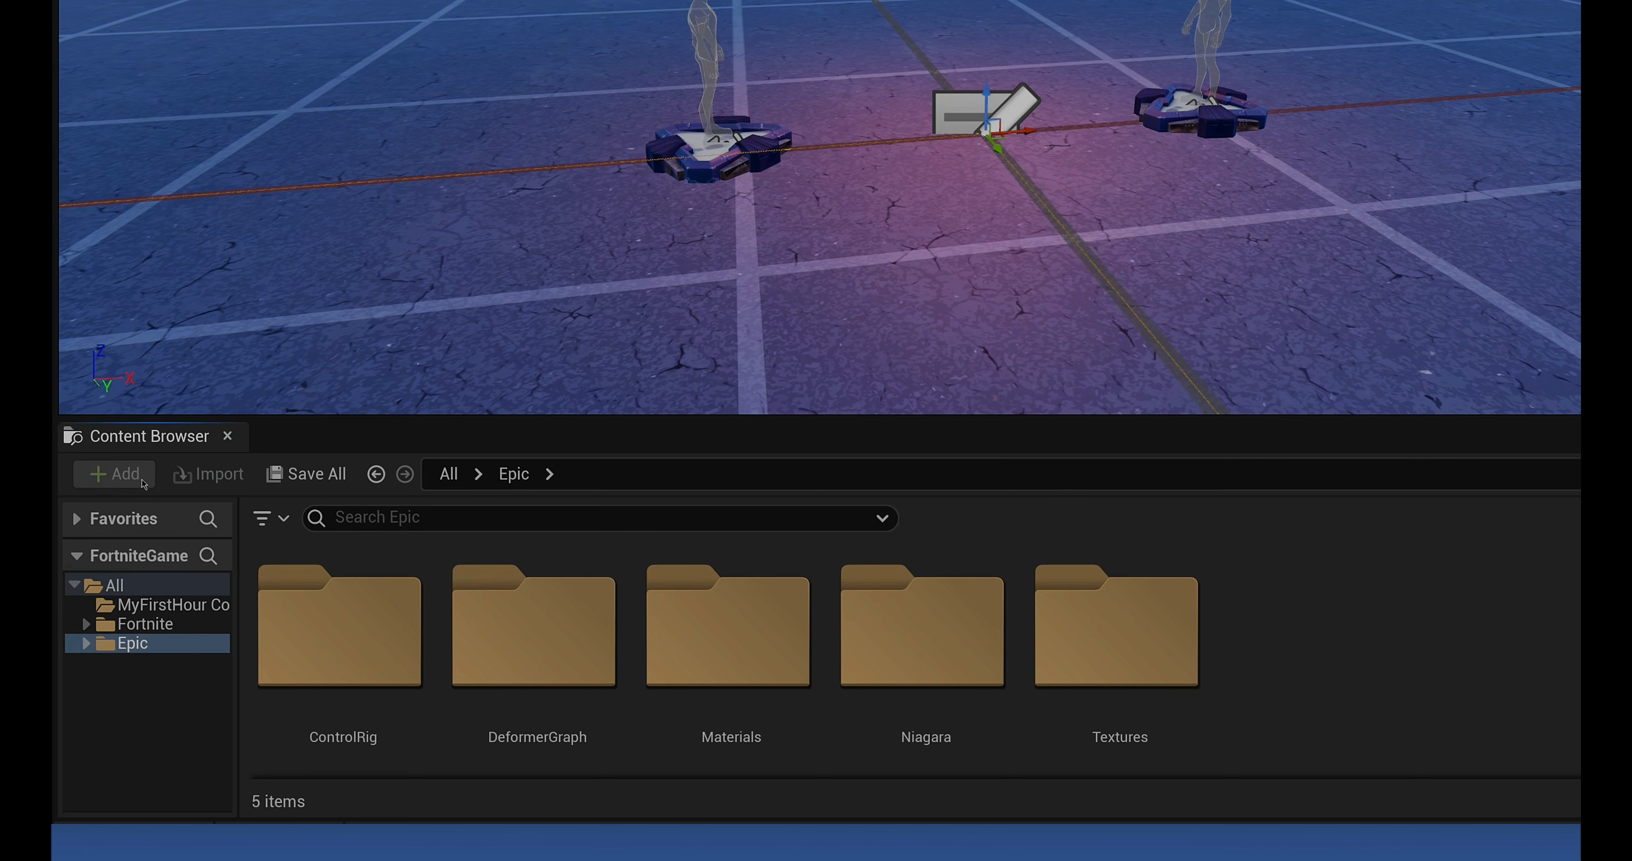
left_click(272, 17)
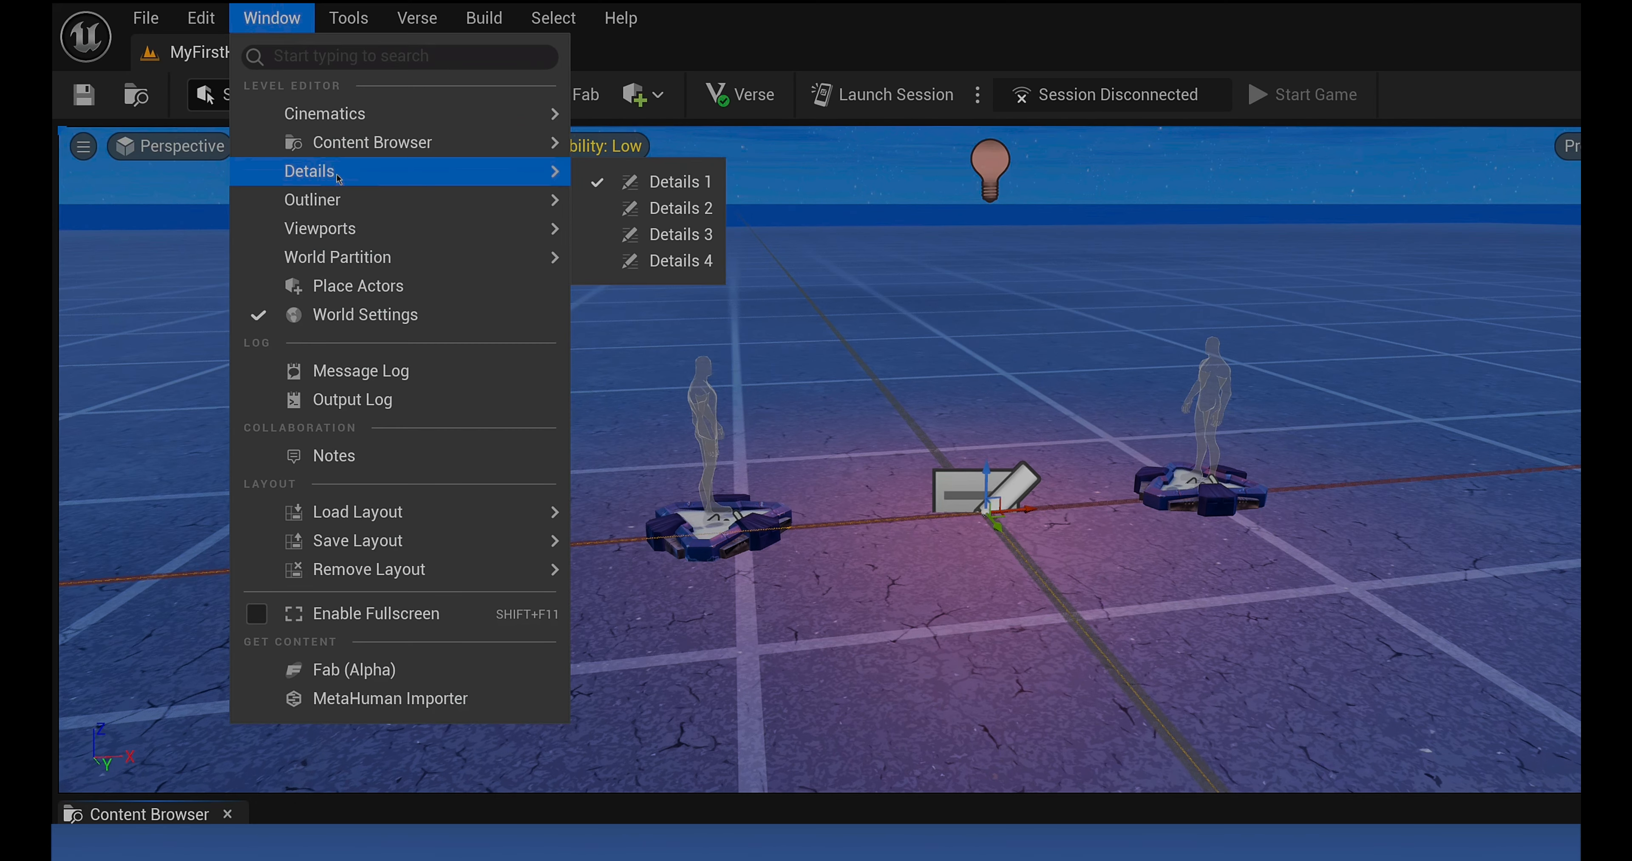
mouse_move(451, 140)
left_click(714, 180)
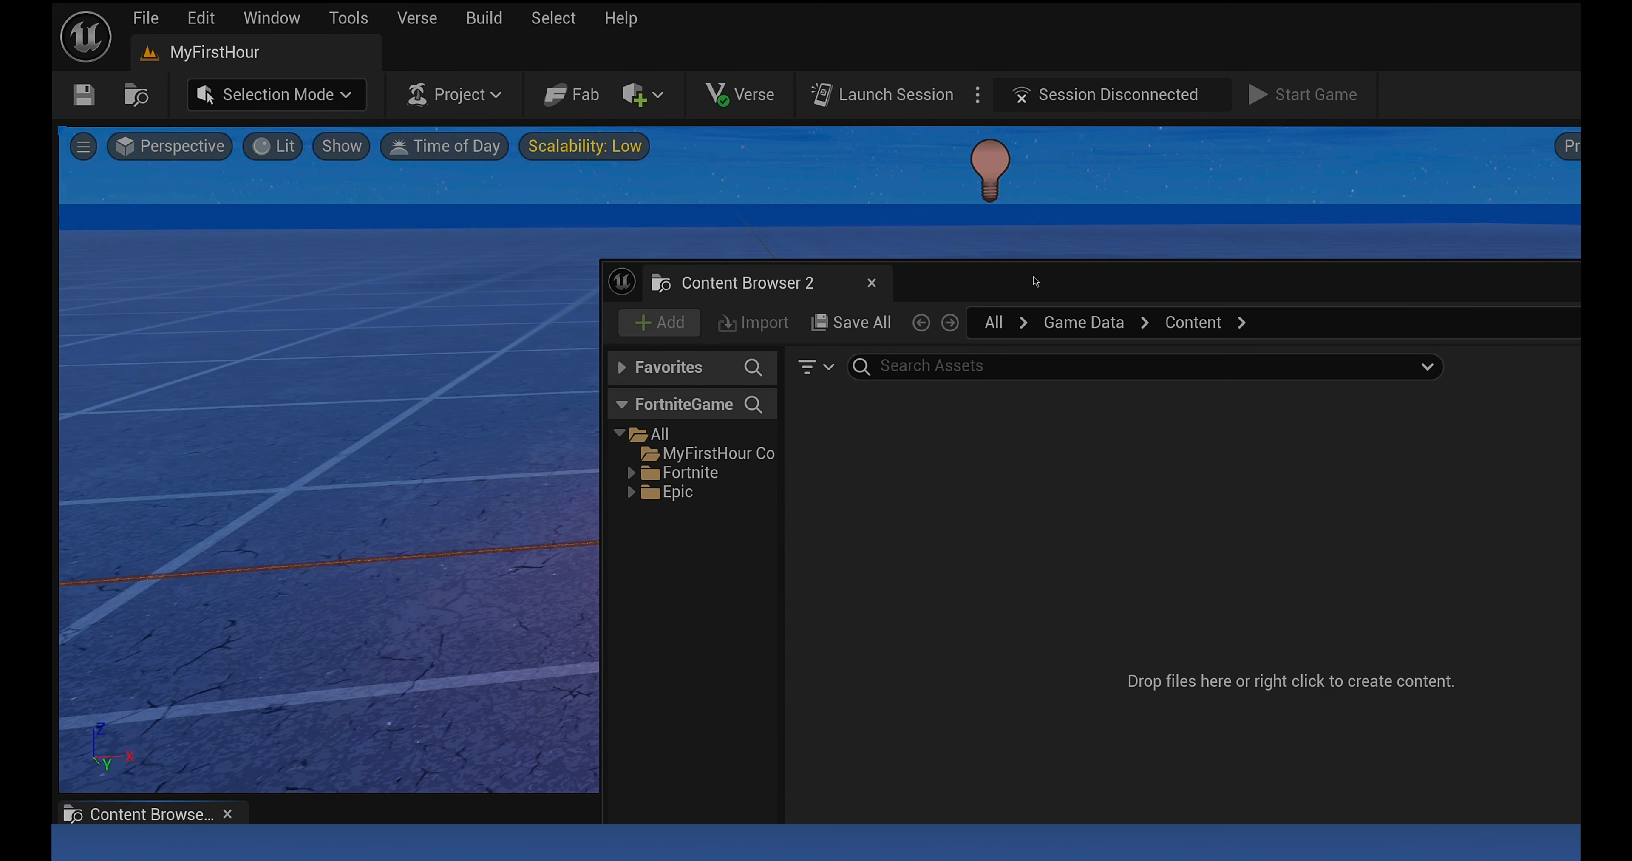
Move and widen the floating Content Browser 2 window, and dock it as a tab beside the first Content Browser.
left_click_drag(1035, 281, 1399, 429)
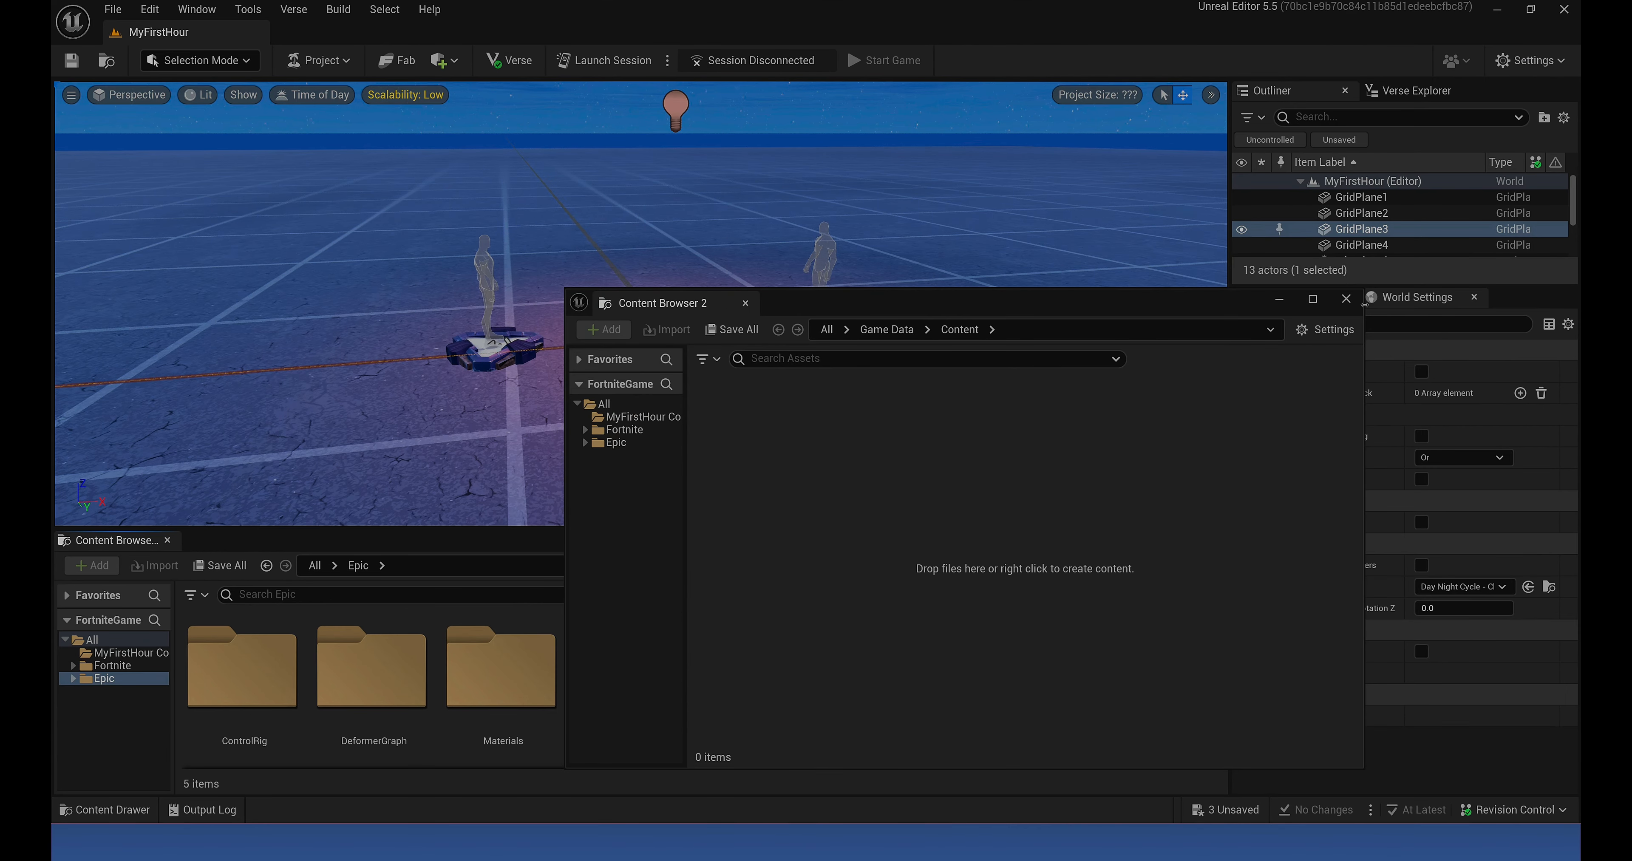
left_click_drag(1364, 304, 1430, 288)
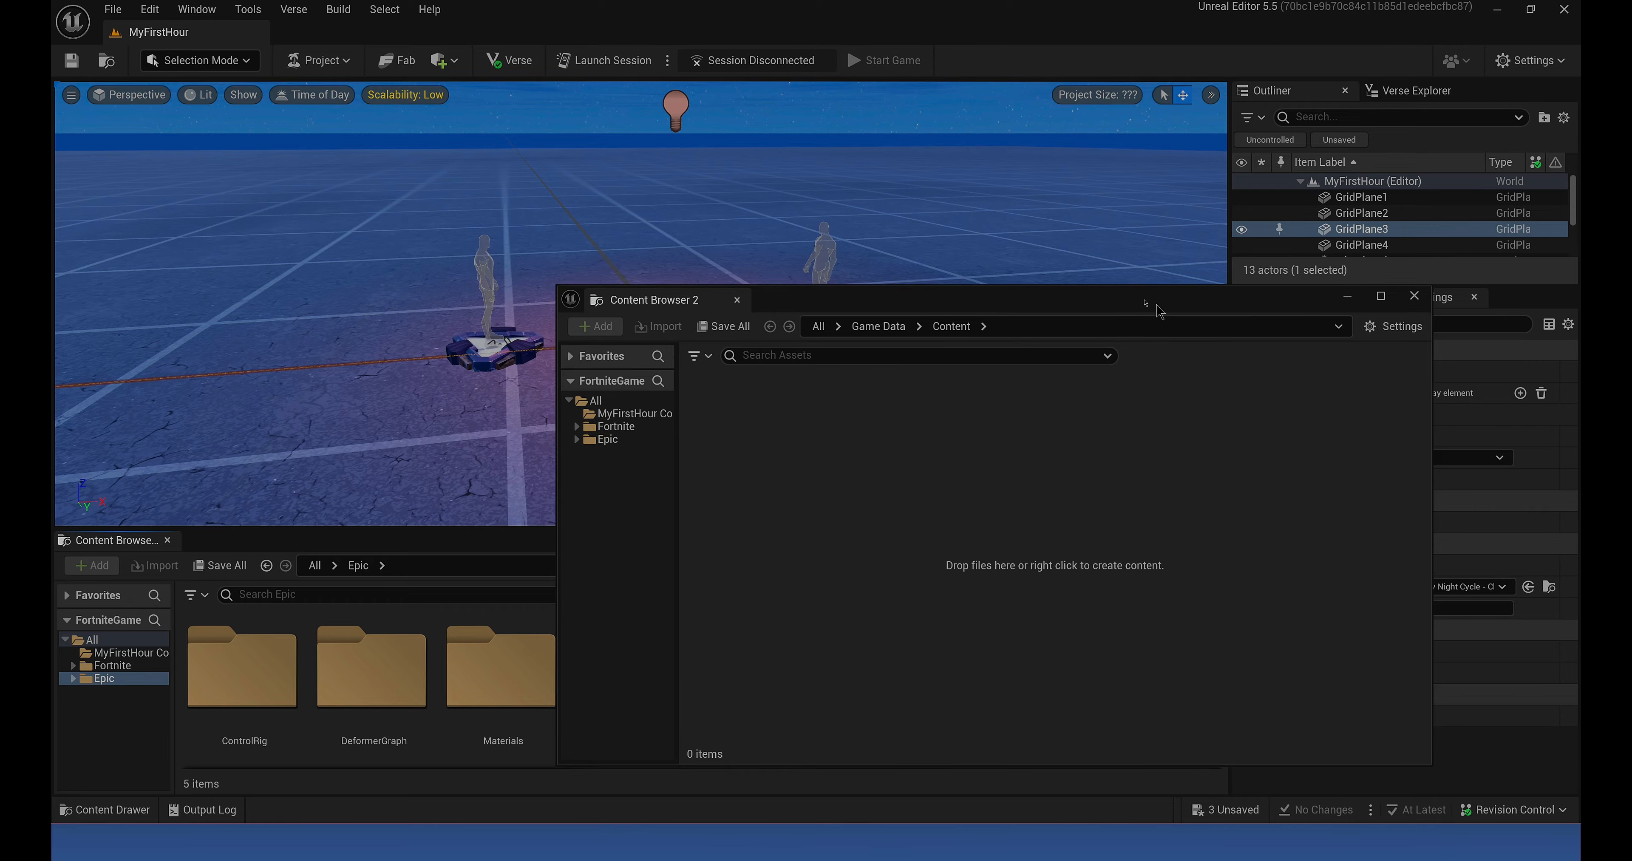
left_click_drag(1160, 310, 272, 542)
left_click(116, 540)
left_click(246, 540)
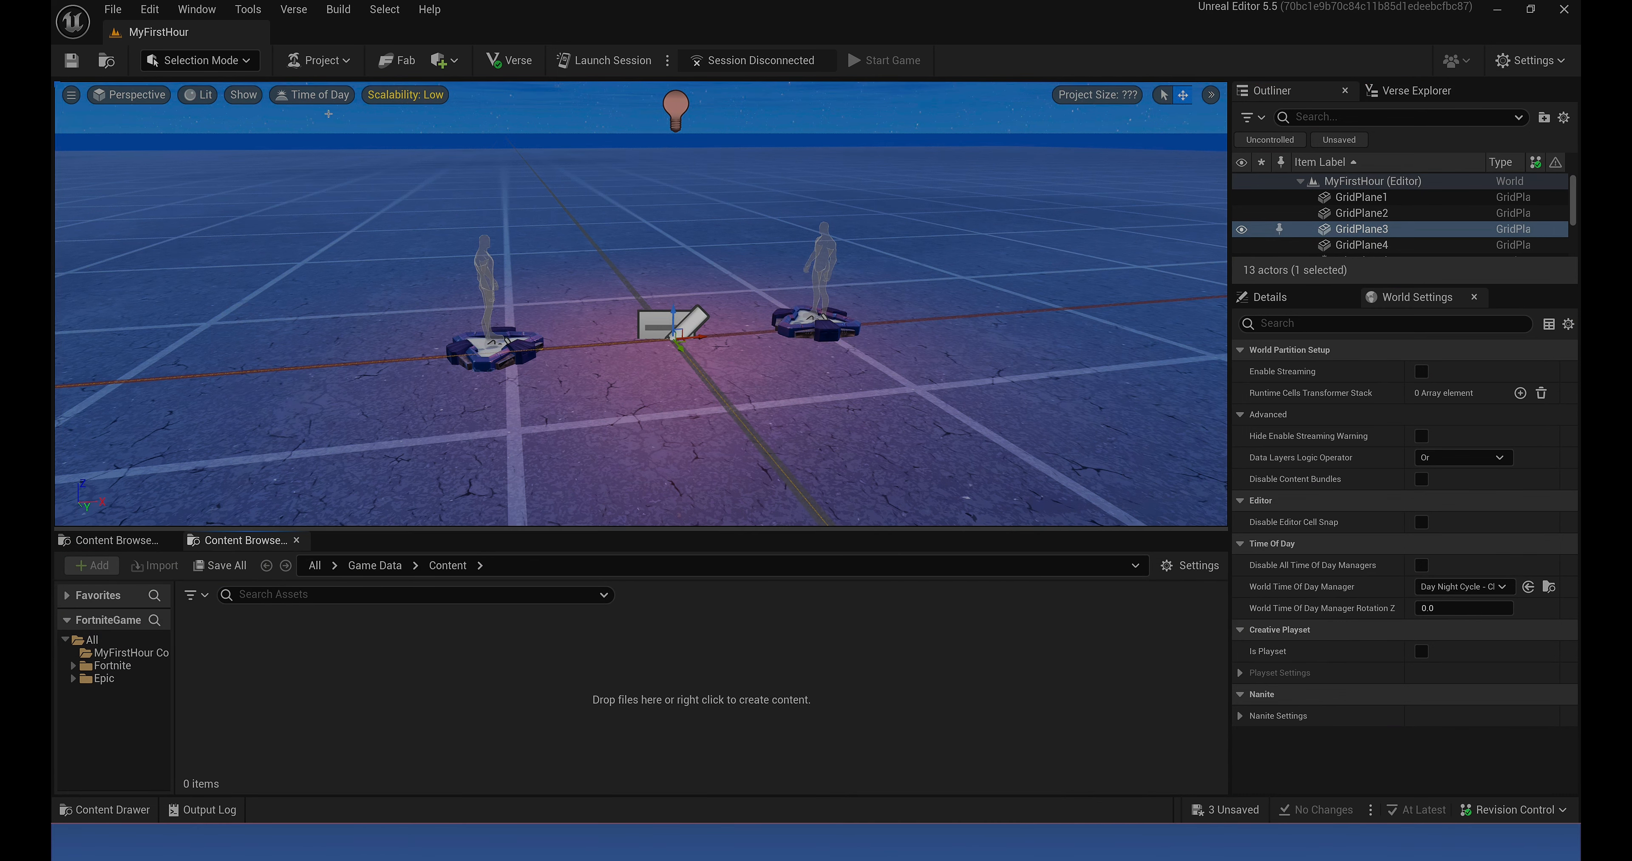